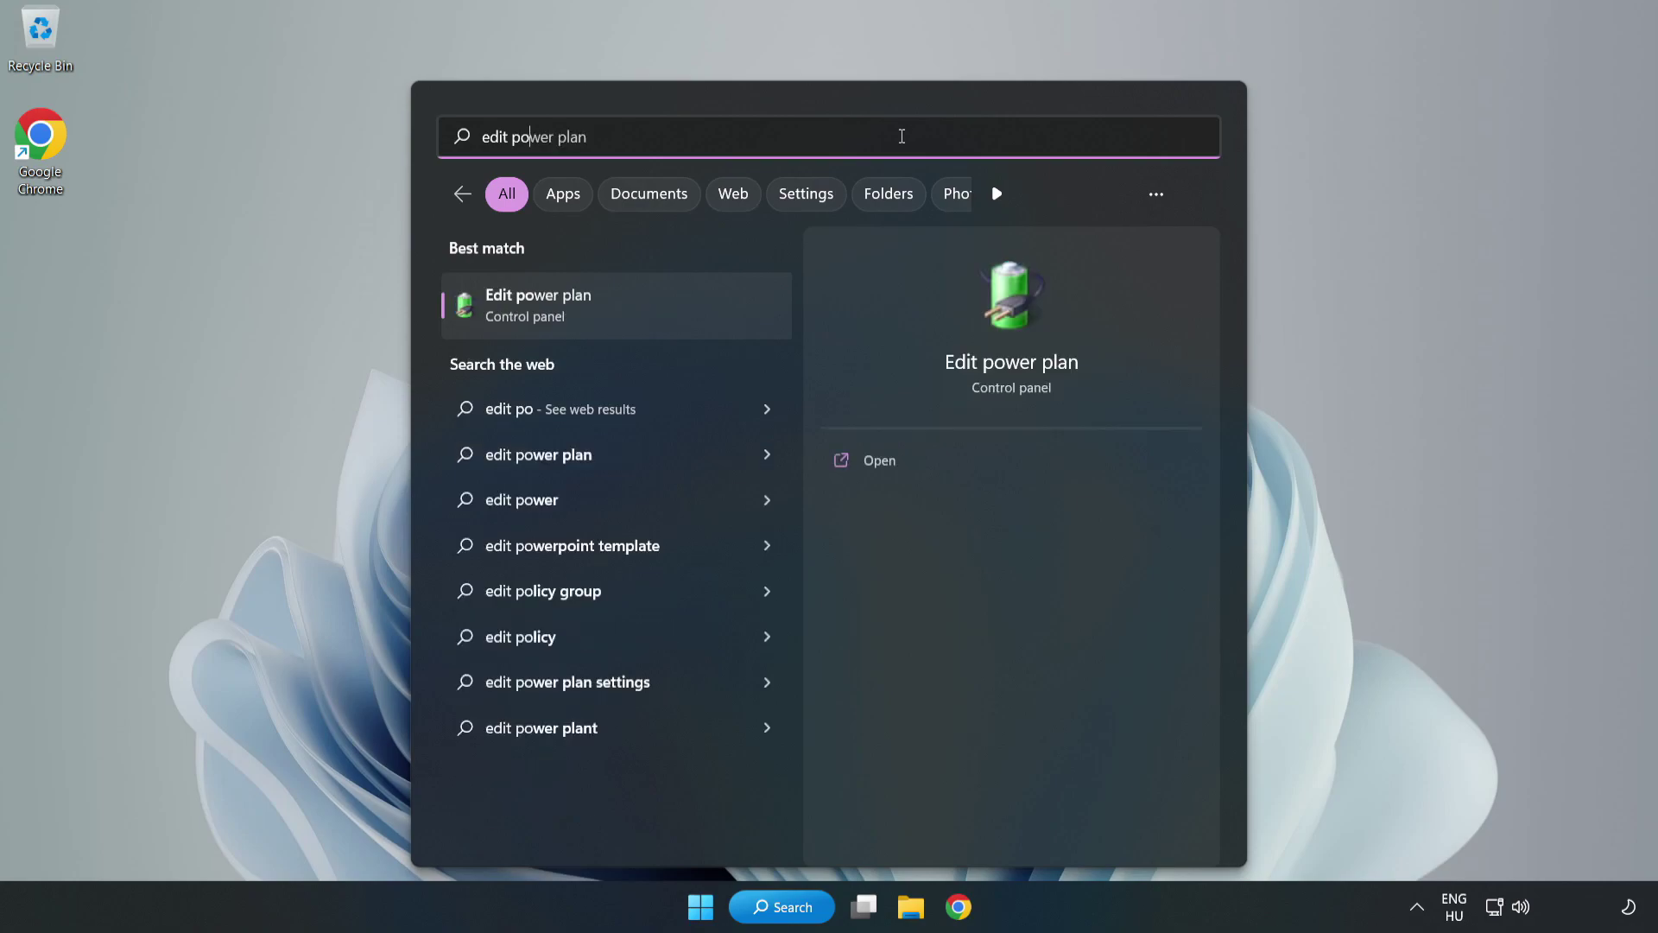
- Open the power plan settings through Windows search, select the High performance plan, and close Power Options
{"action": "type", "text": "plan"}
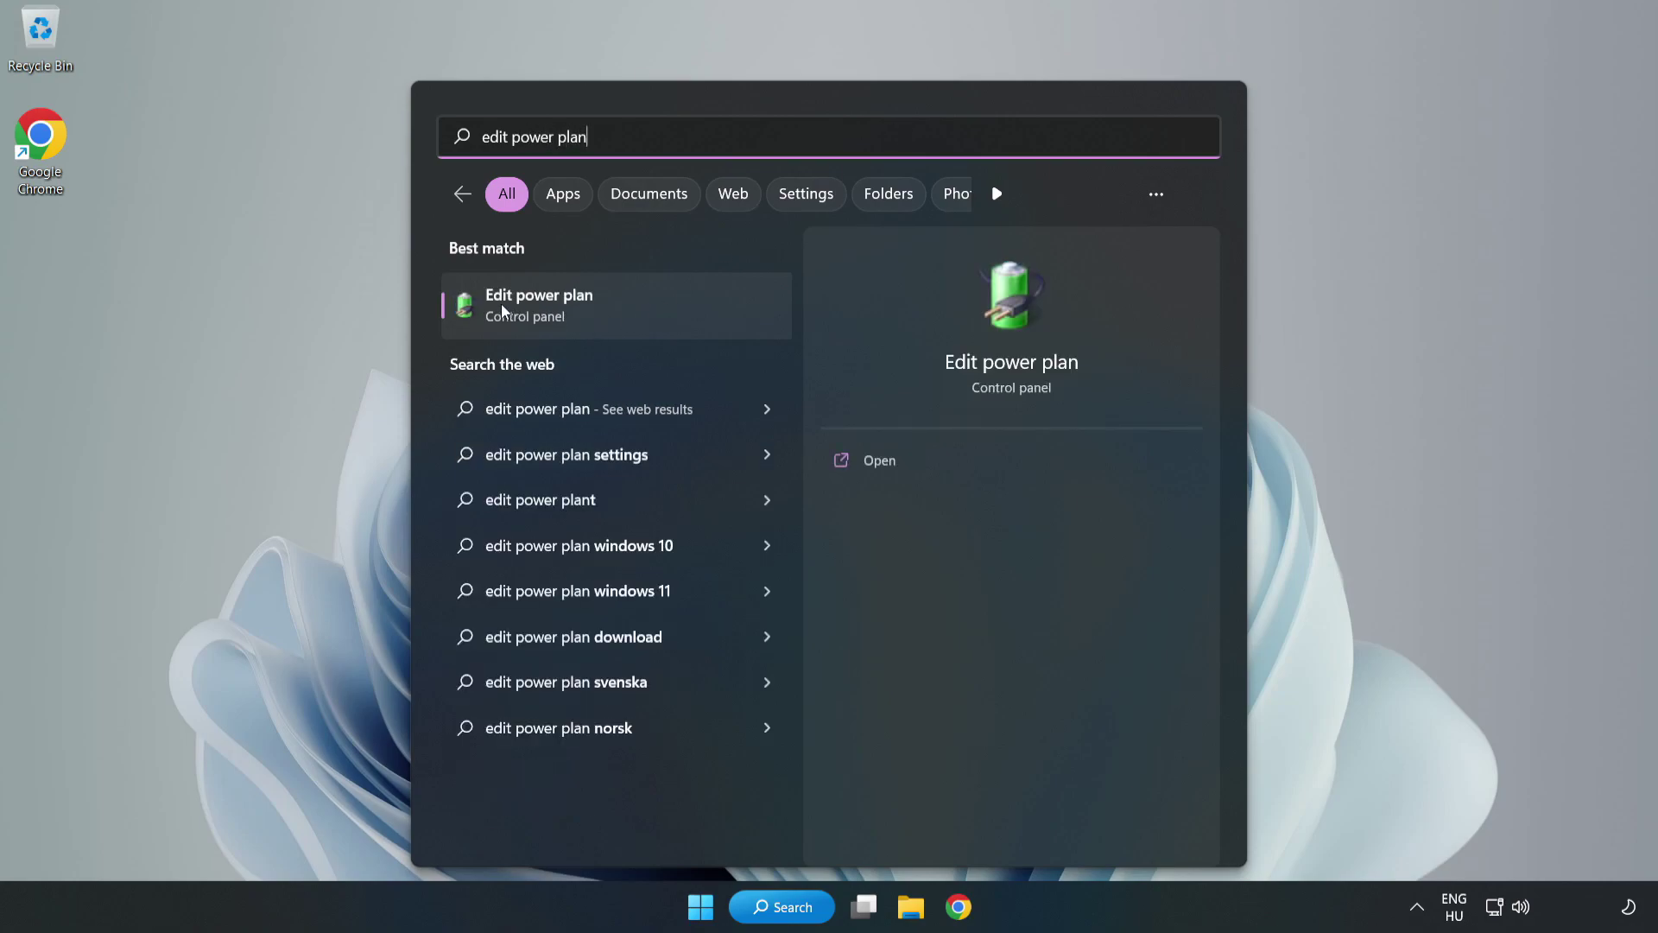
{"action": "left_click", "coordinate": [627, 313]}
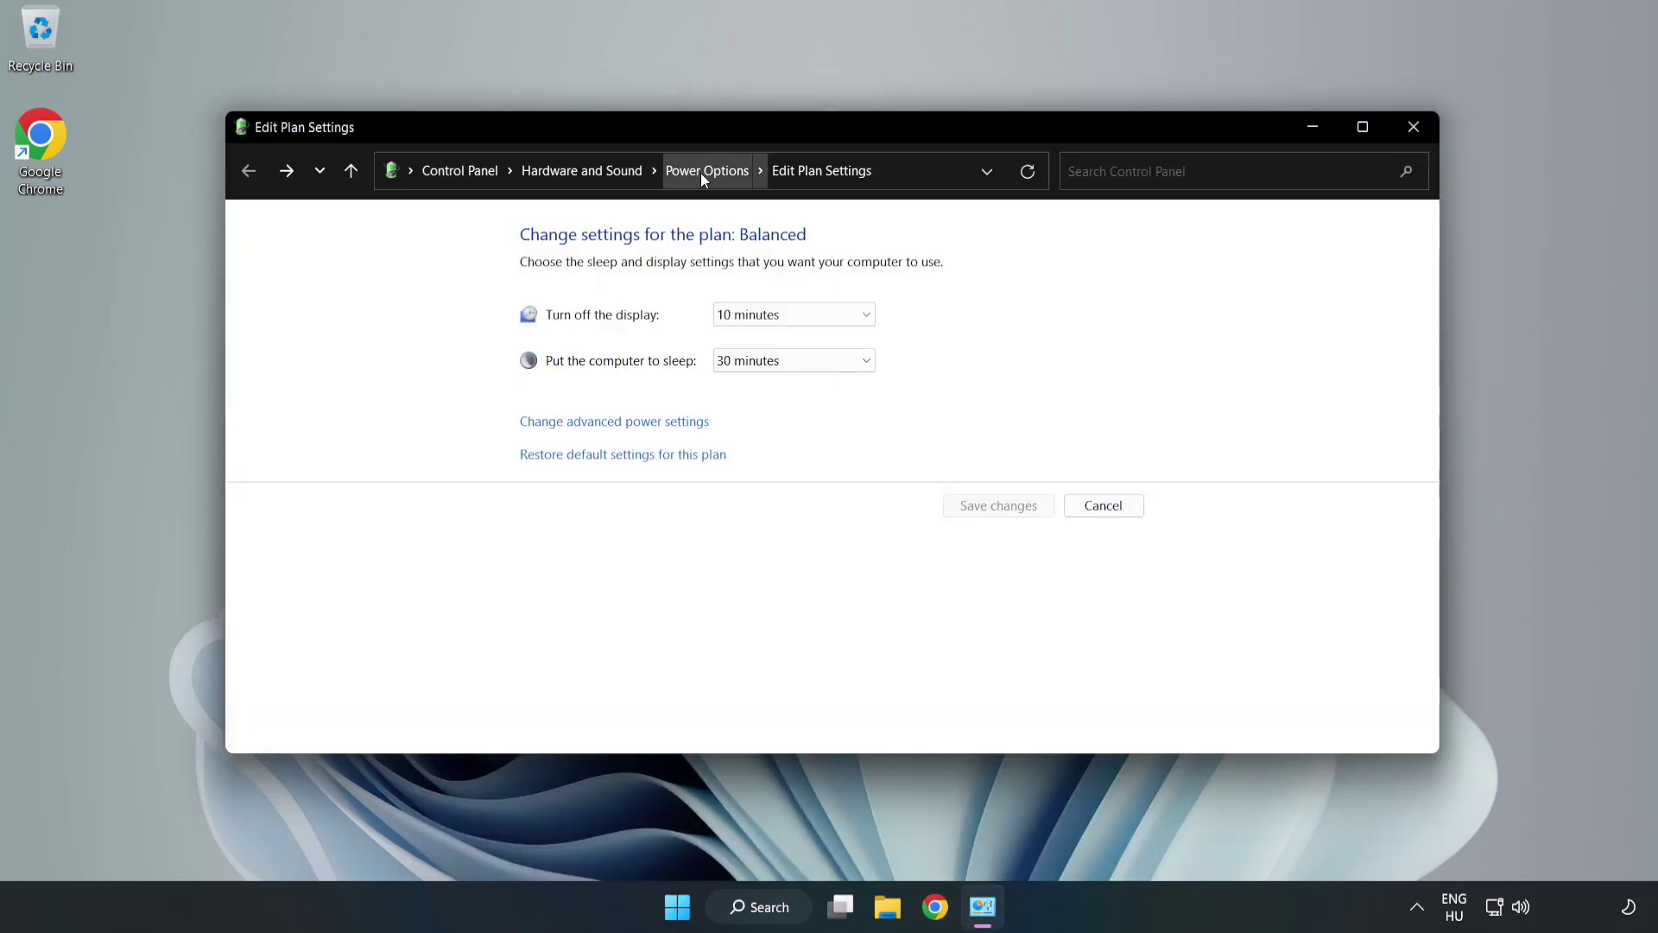
{"action": "left_click", "coordinate": [701, 171]}
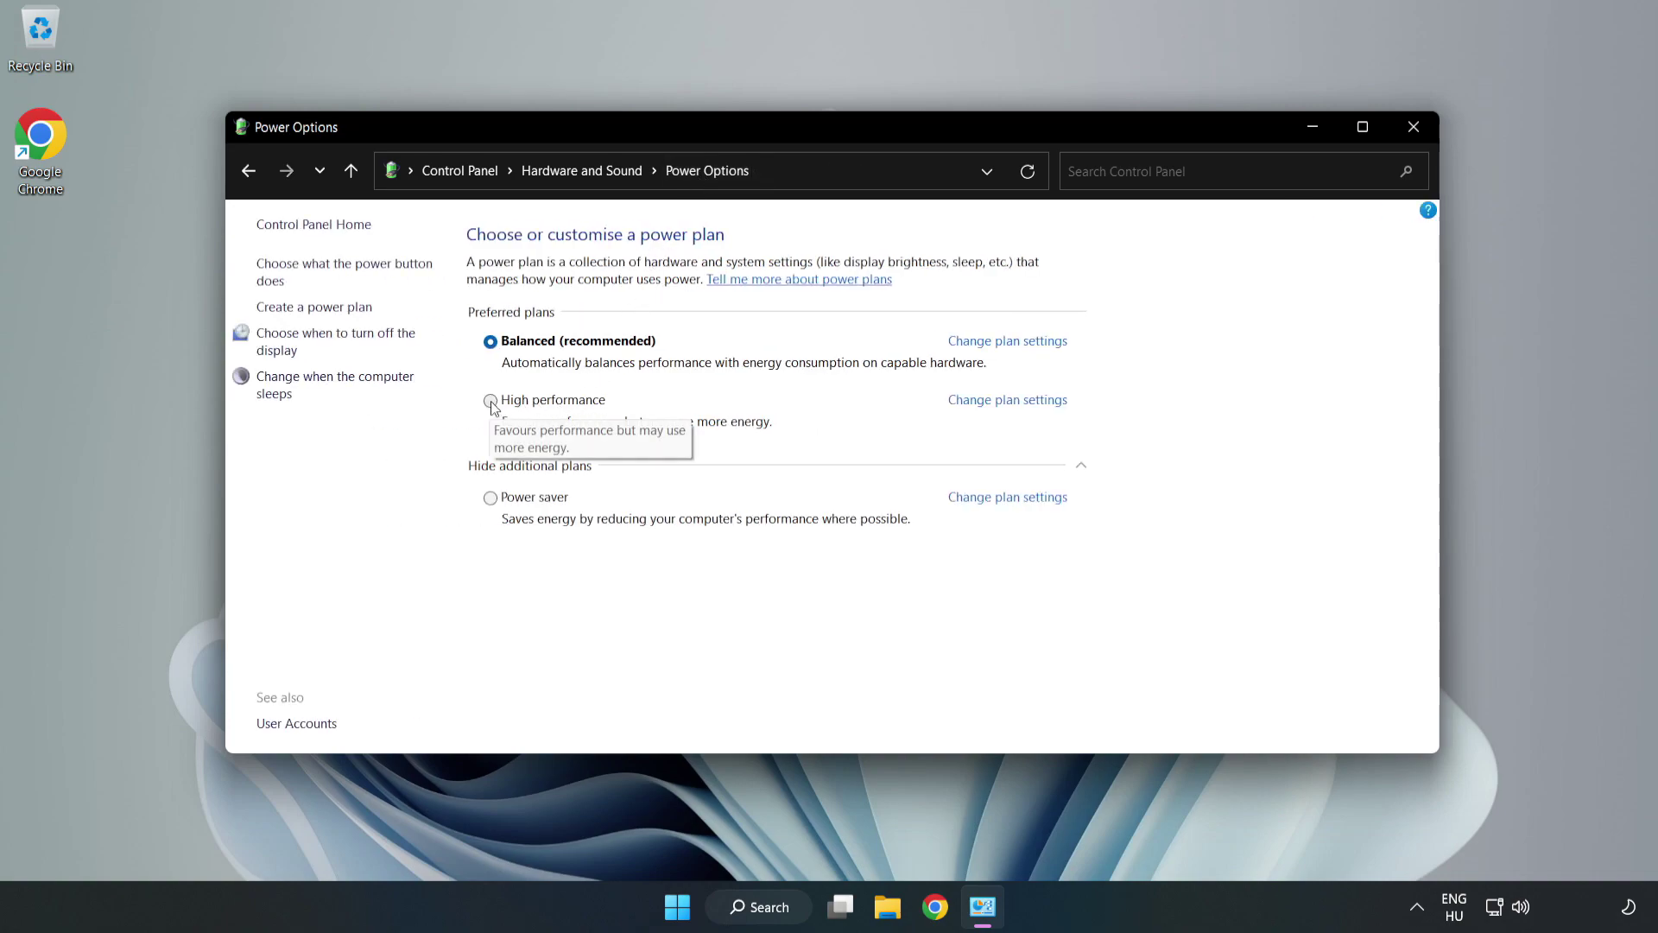
{"action": "left_click", "coordinate": [545, 404]}
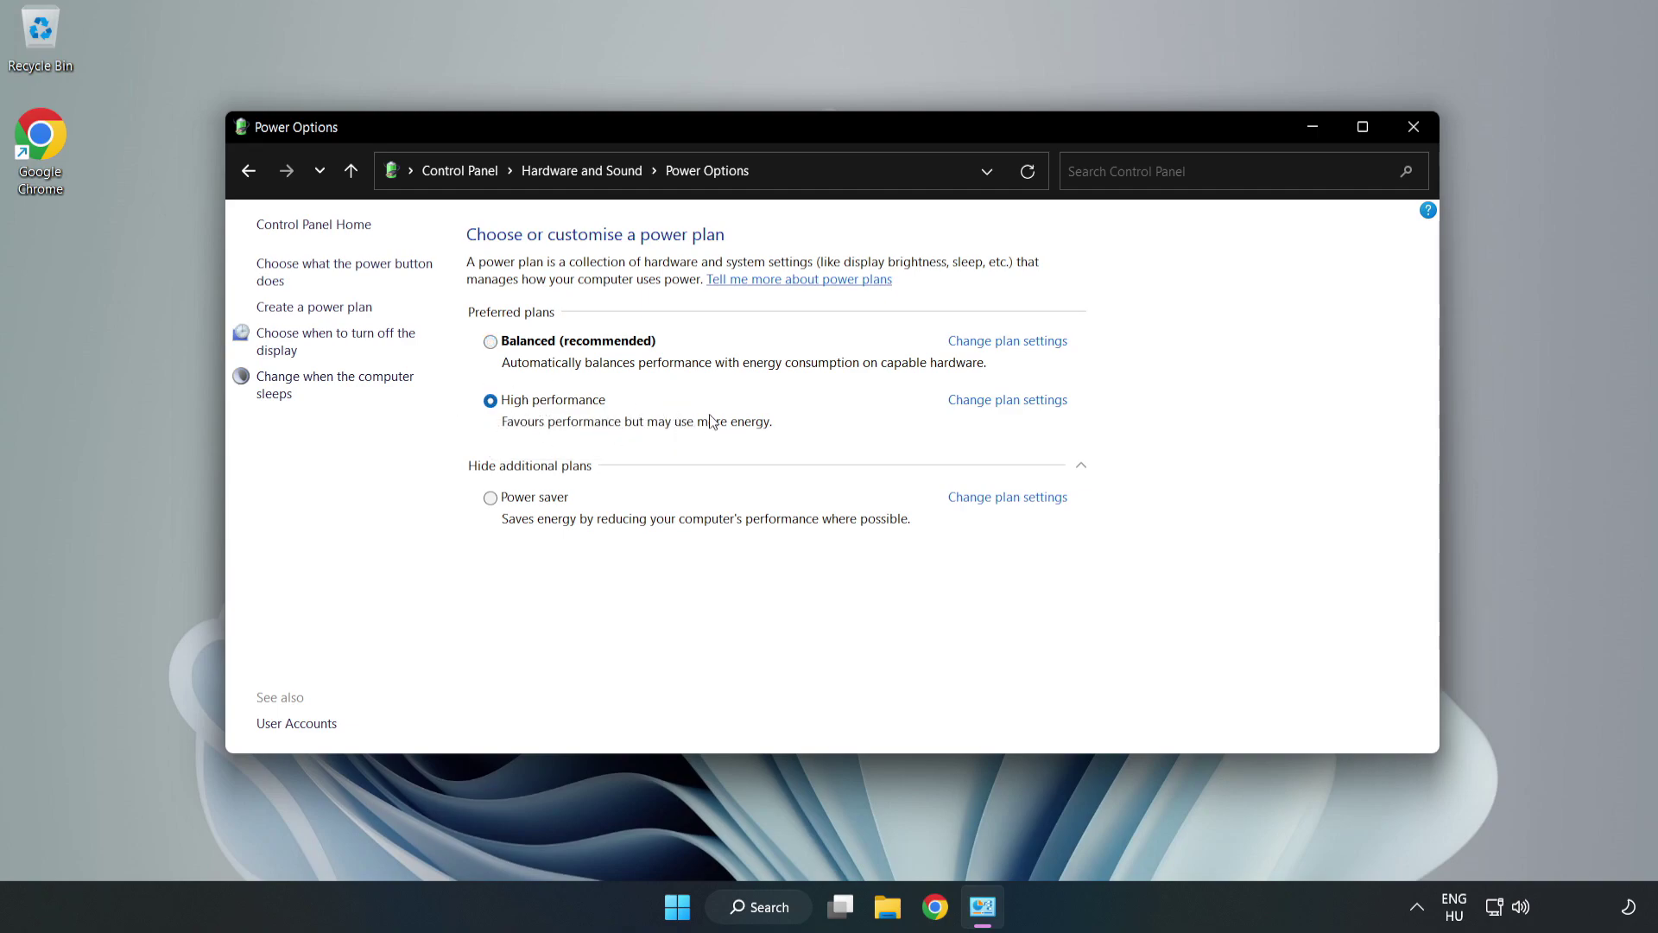
{"action": "left_click", "coordinate": [1407, 132]}
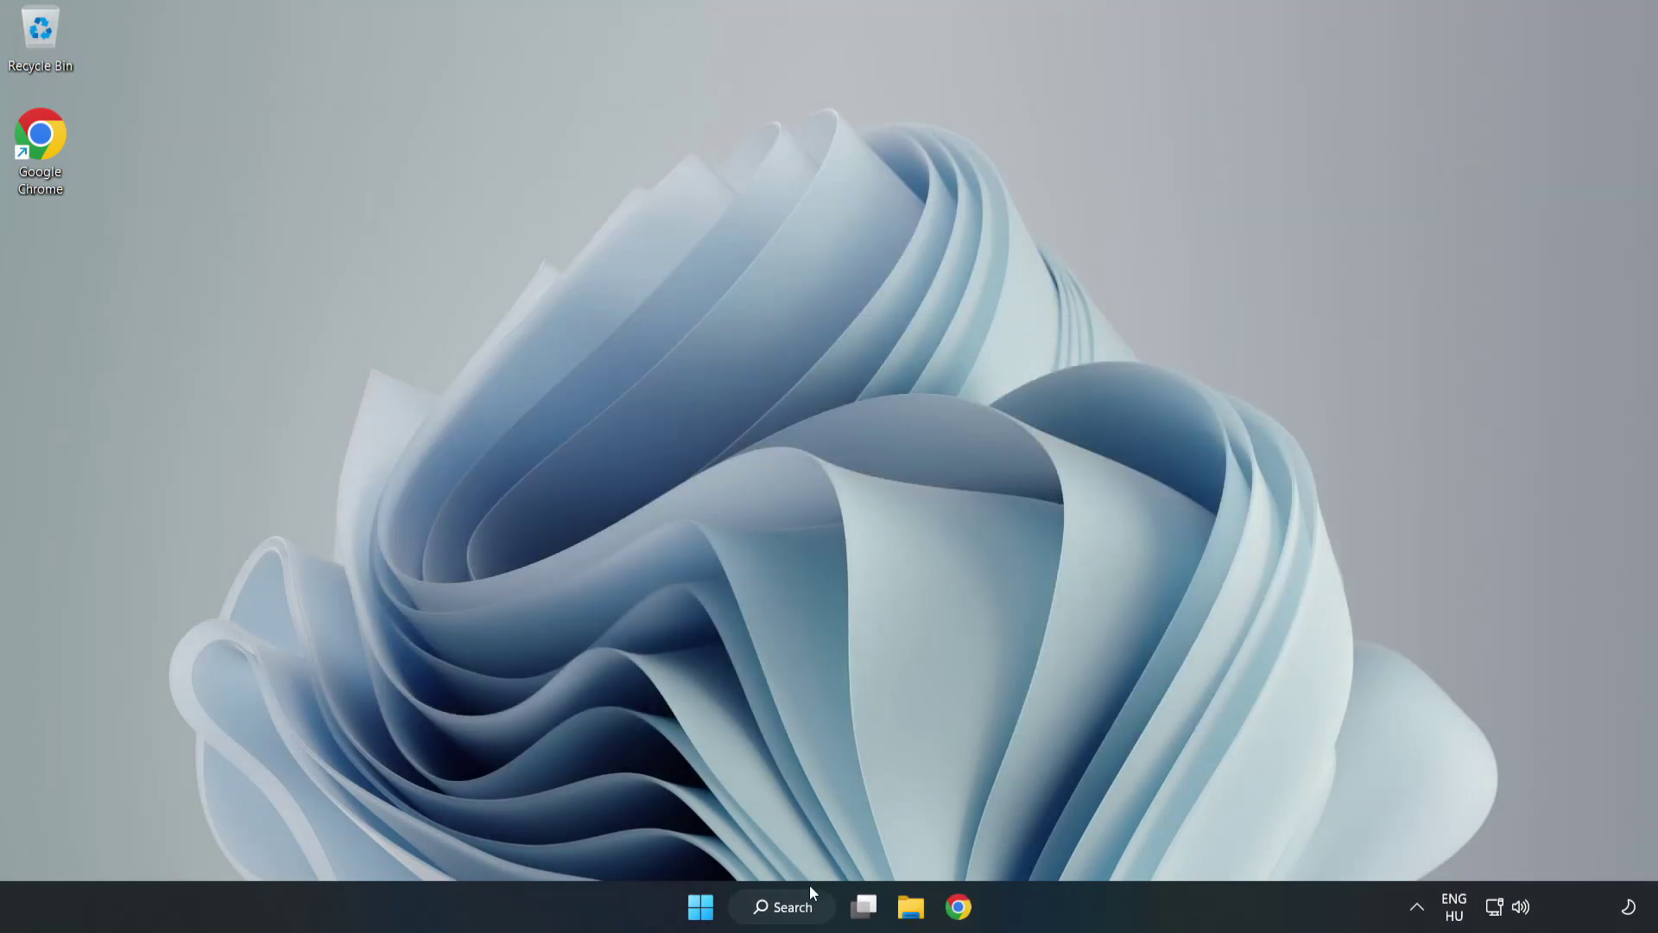
- Open Device Manager through Windows search and move its window toward the middle of the desktop
{"action": "left_click", "coordinate": [805, 910]}
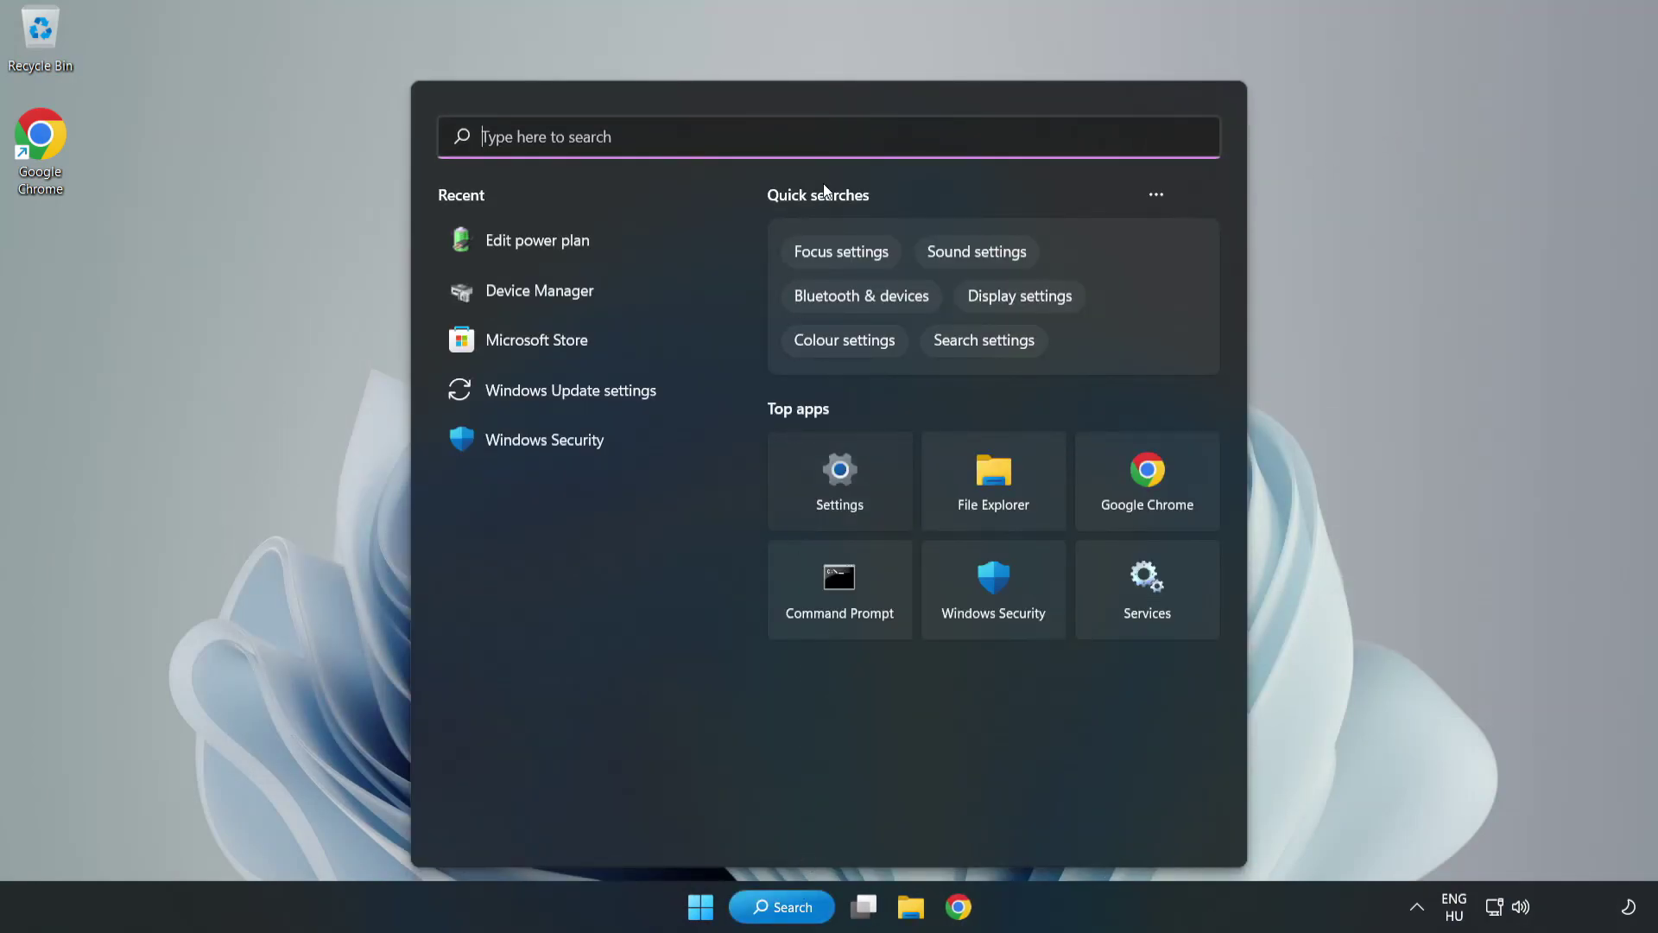
{"action": "type", "text": "de"}
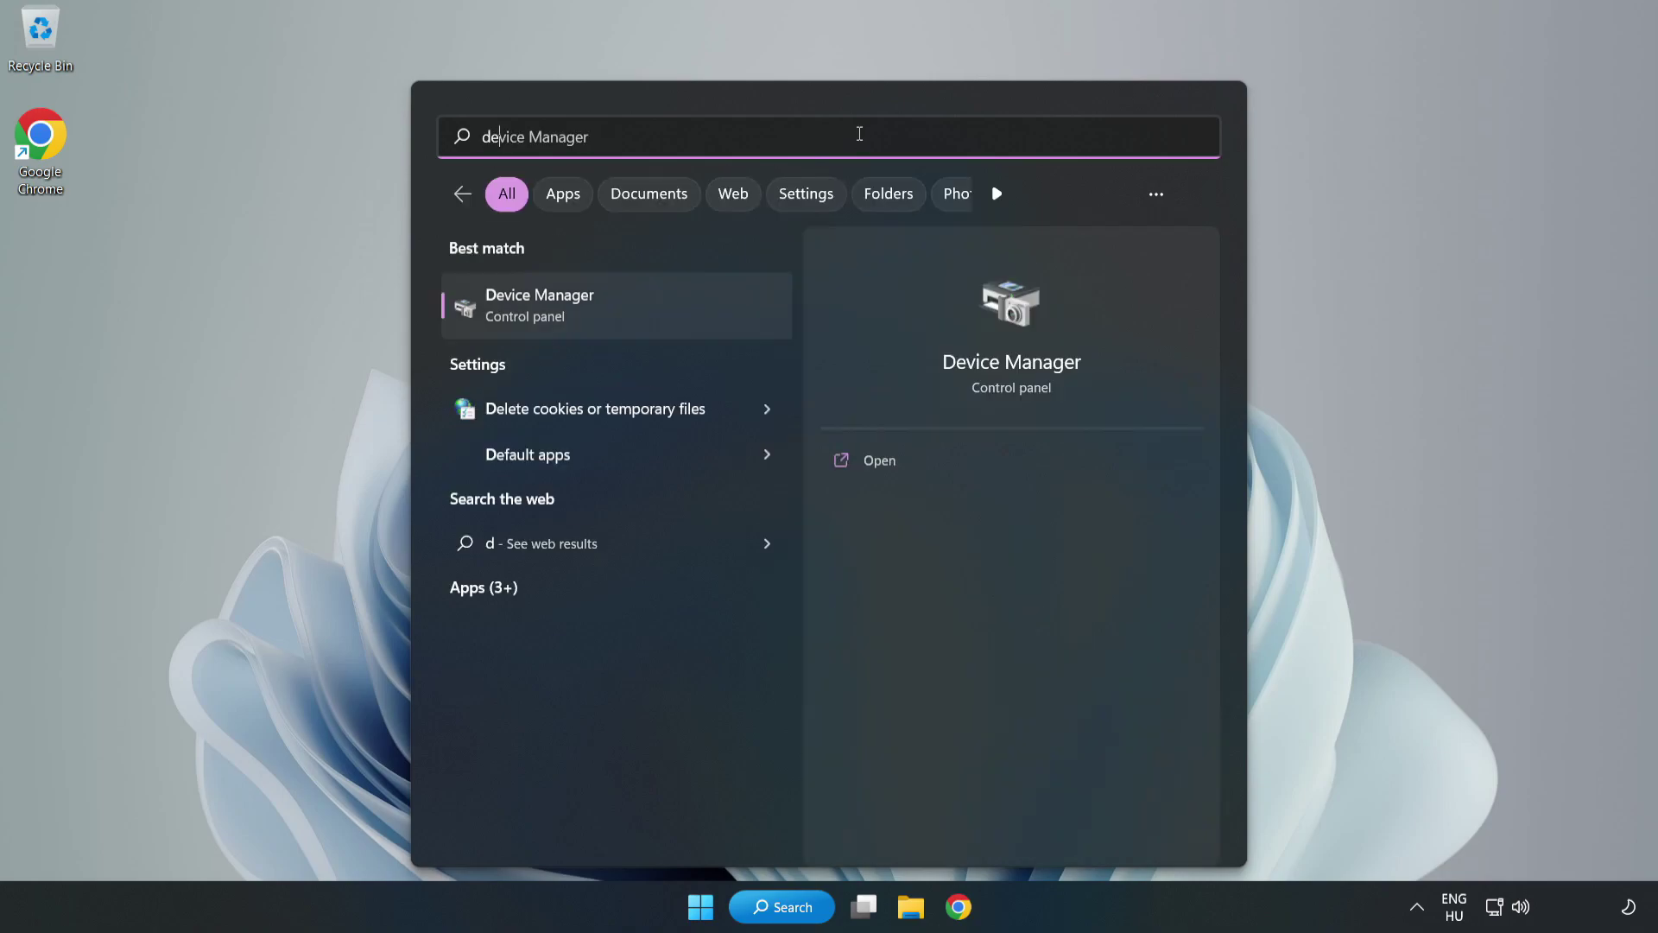
{"action": "type", "text": "vice manager"}
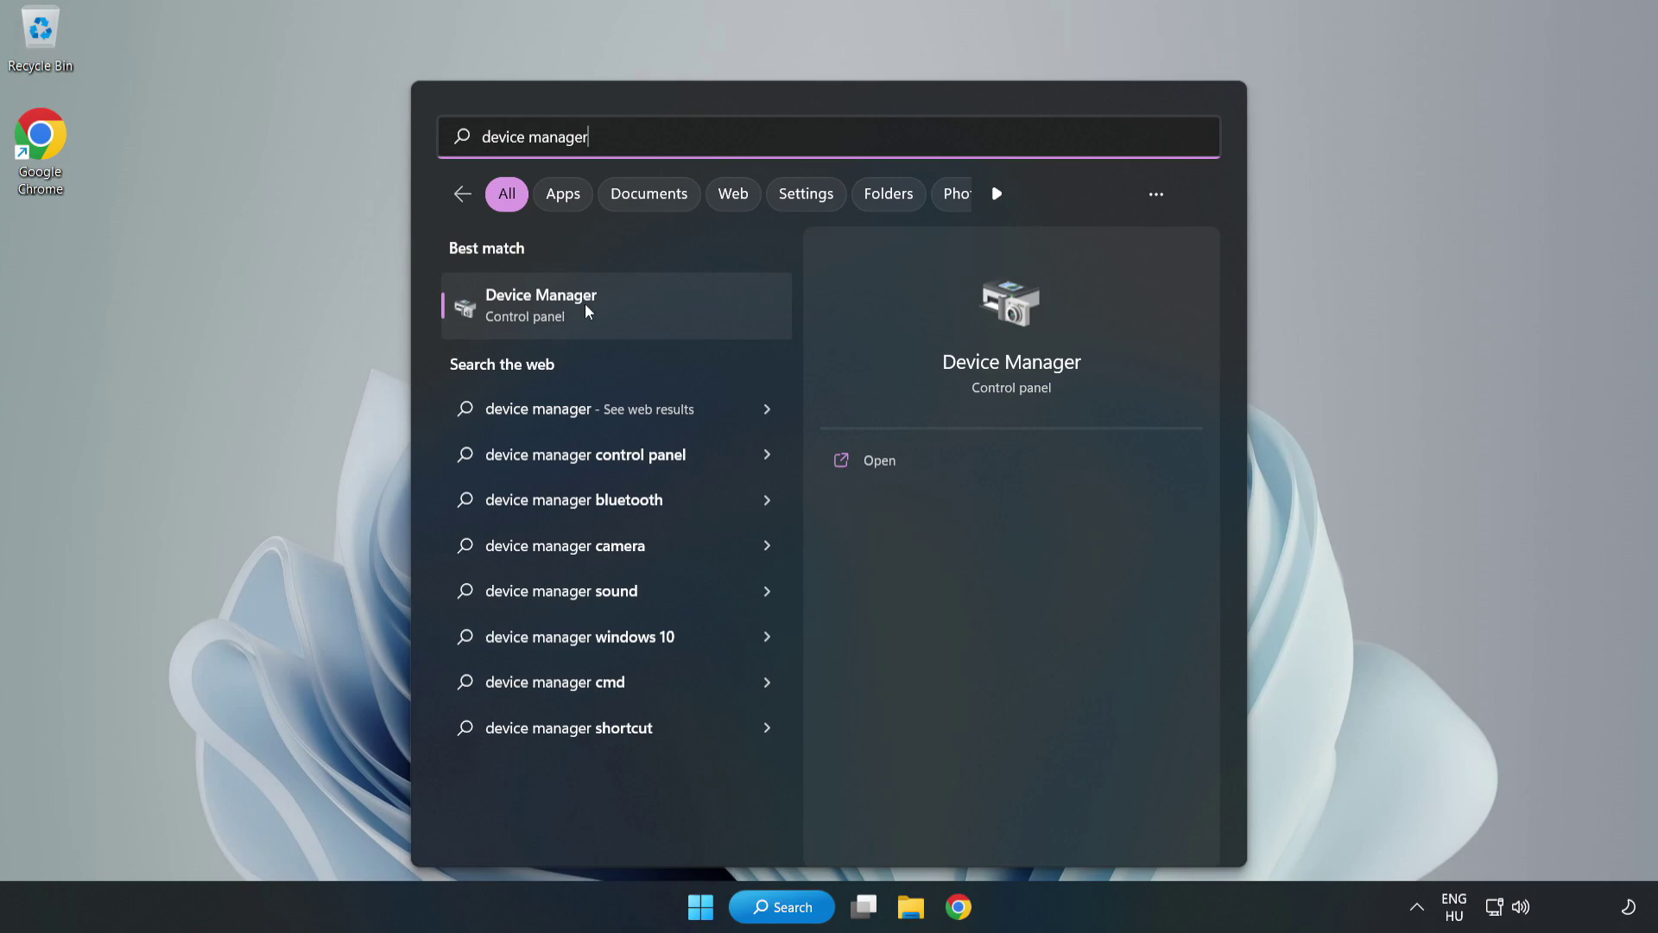
{"action": "left_click", "coordinate": [604, 314]}
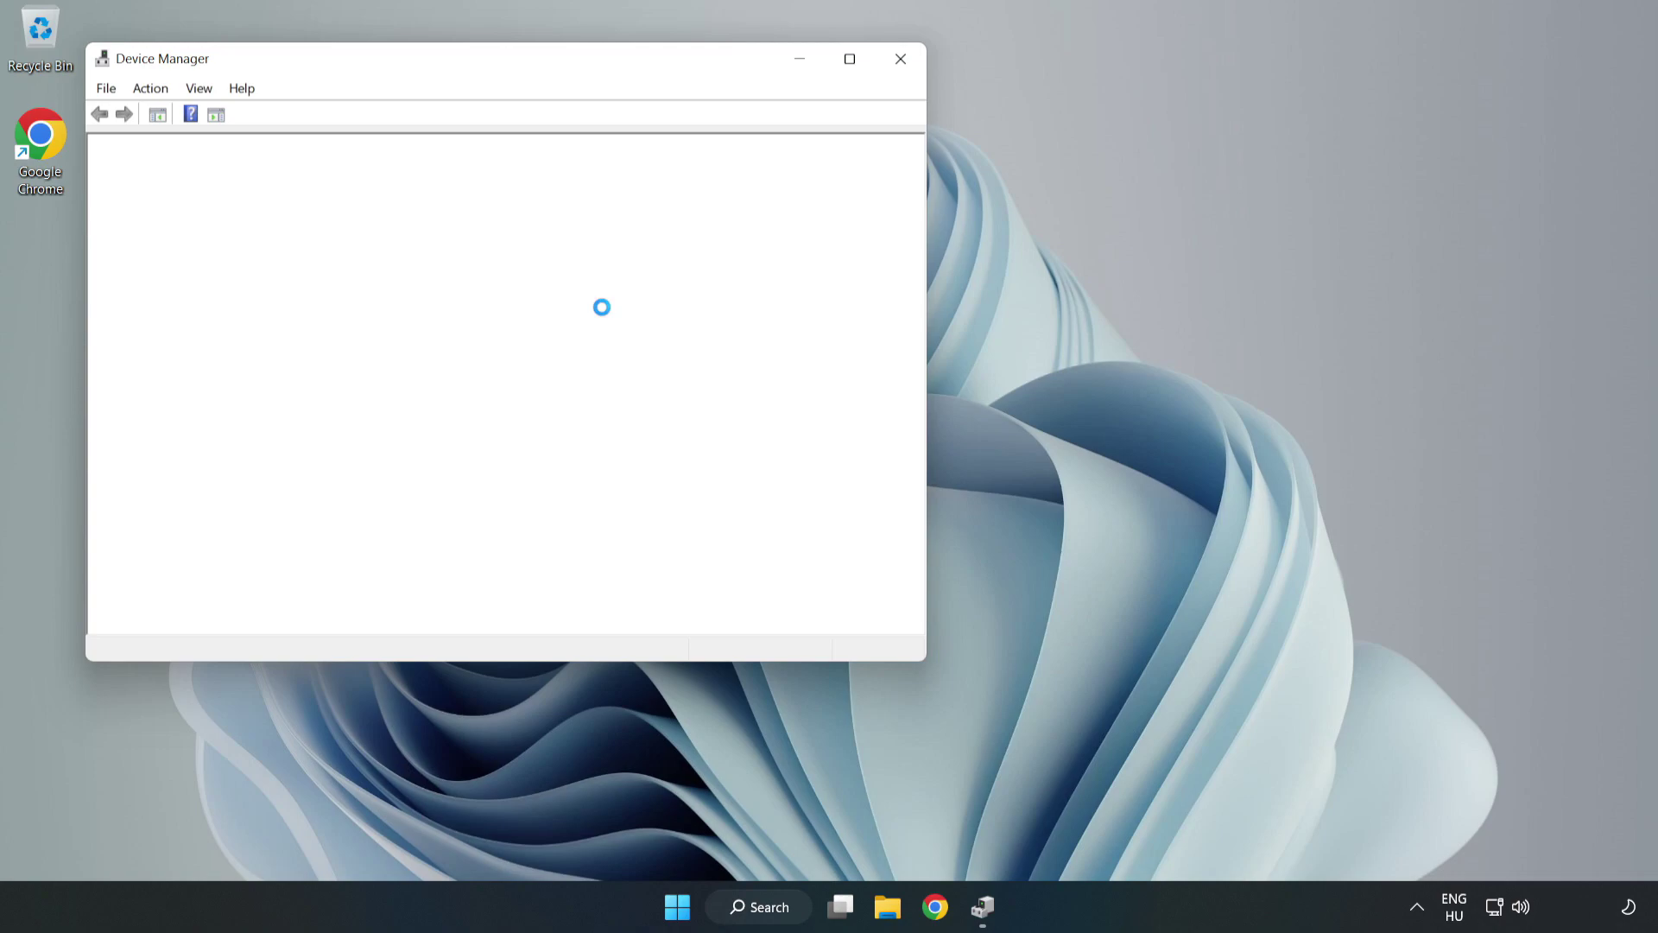
{"action": "left_click_drag", "start_coordinate": [456, 68], "coordinate": [766, 168]}
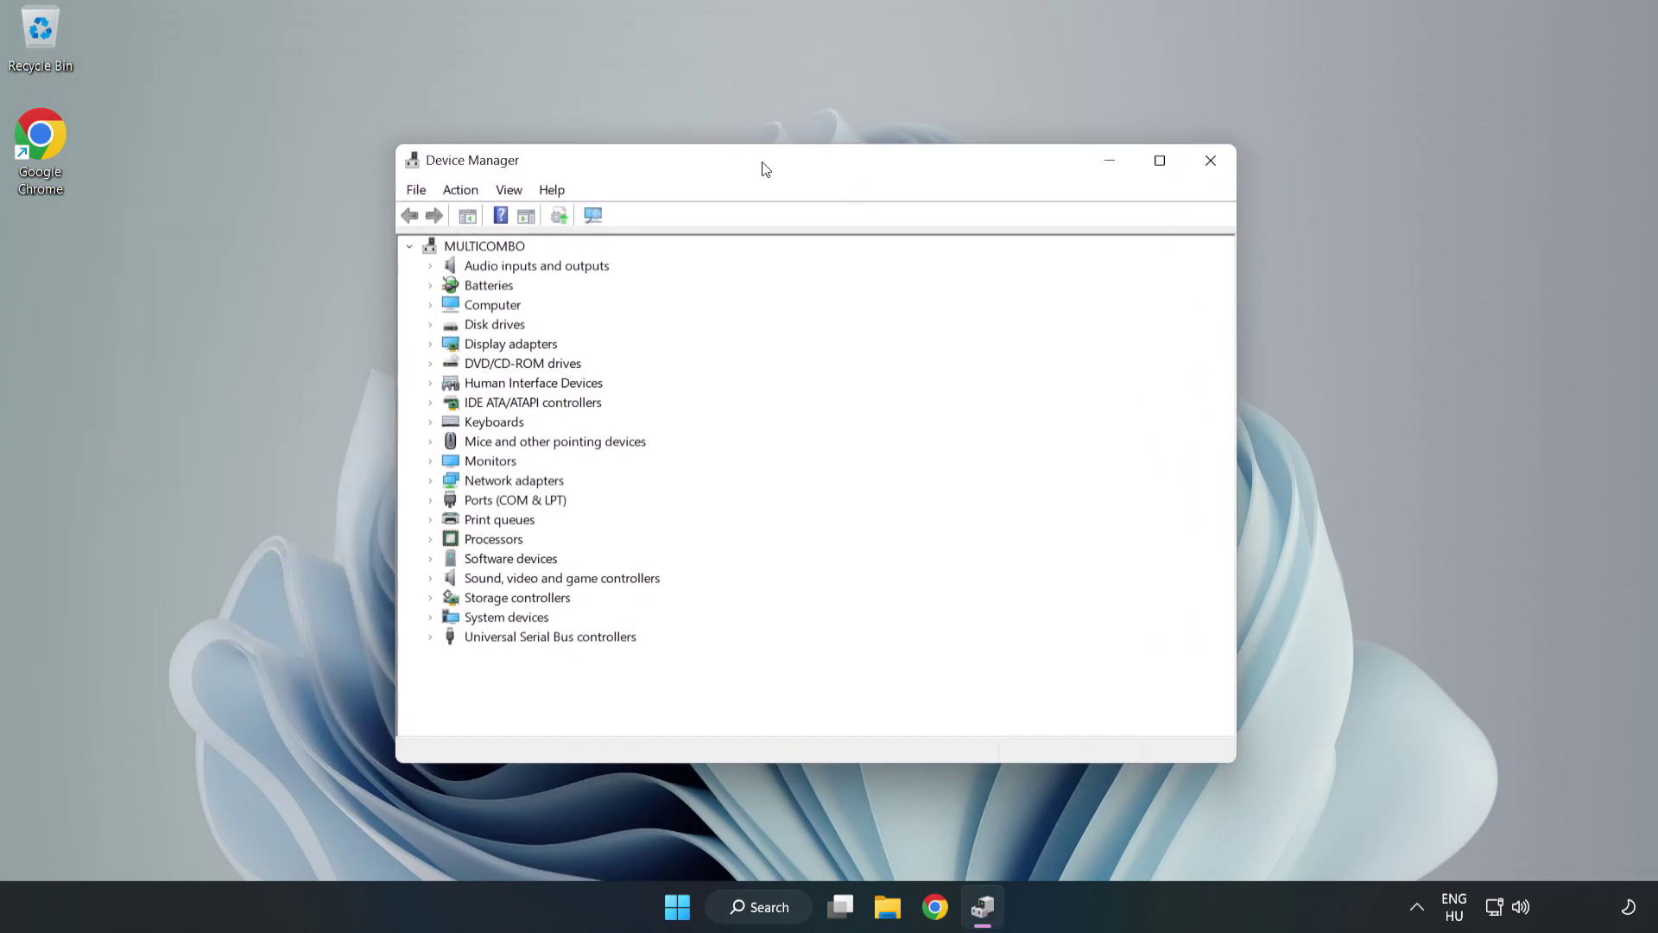
- Run an automatic driver update search for the VMware SVGA 3D display adapter, and close Device Manager
{"action": "left_click", "coordinate": [476, 344]}
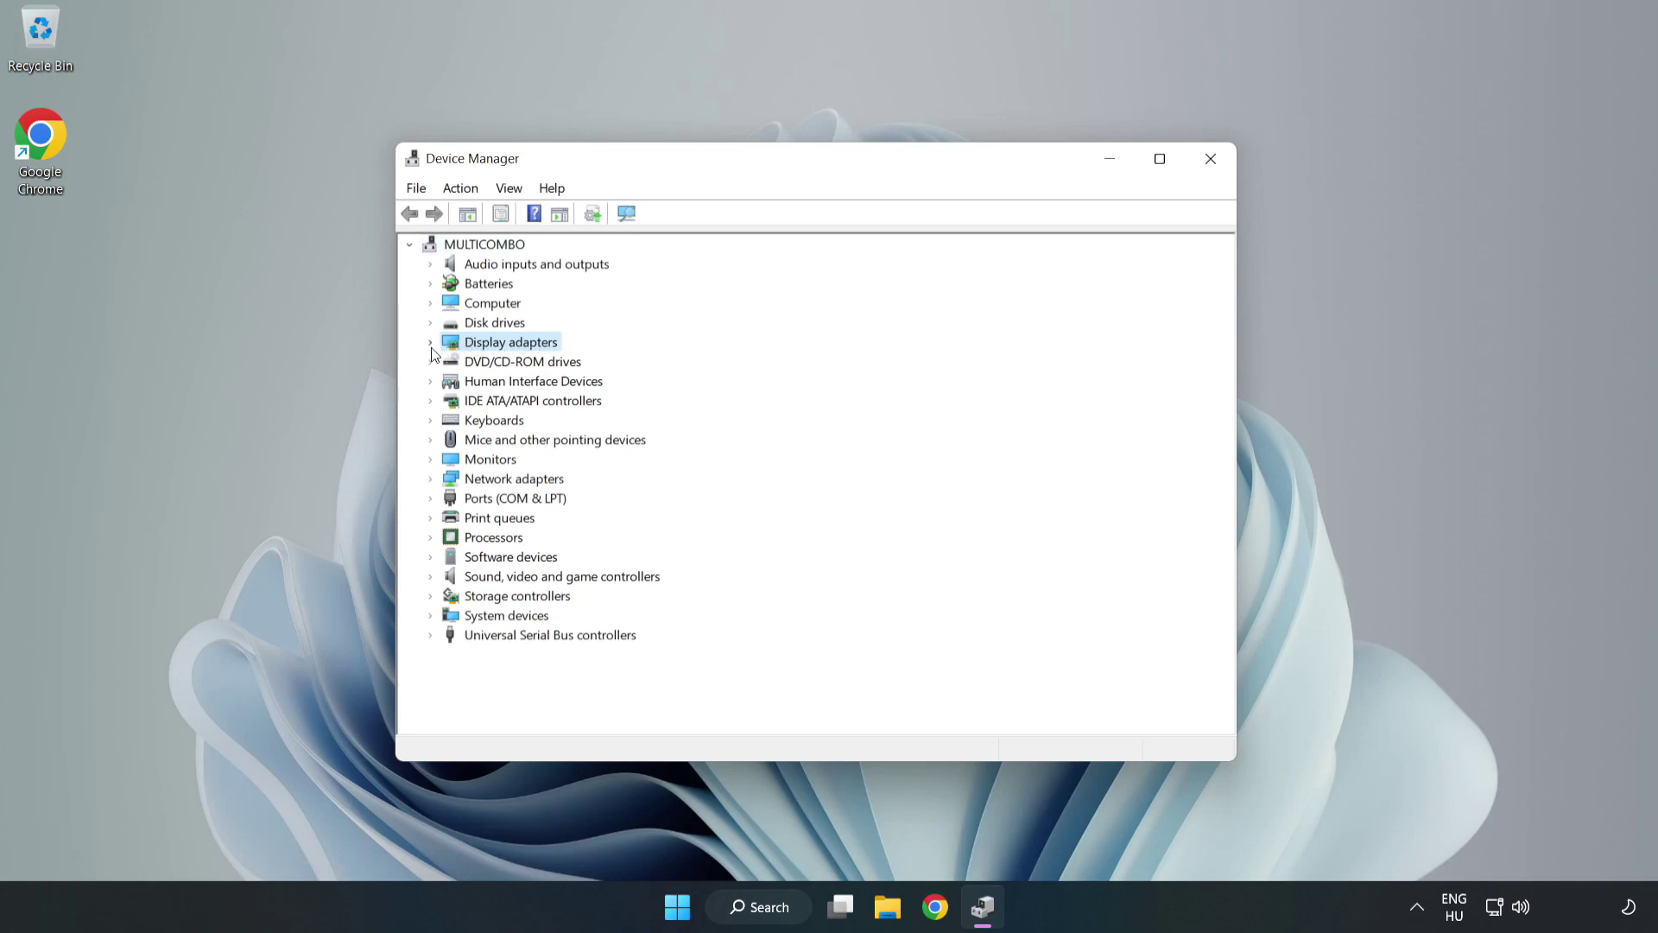
{"action": "left_click", "coordinate": [431, 343]}
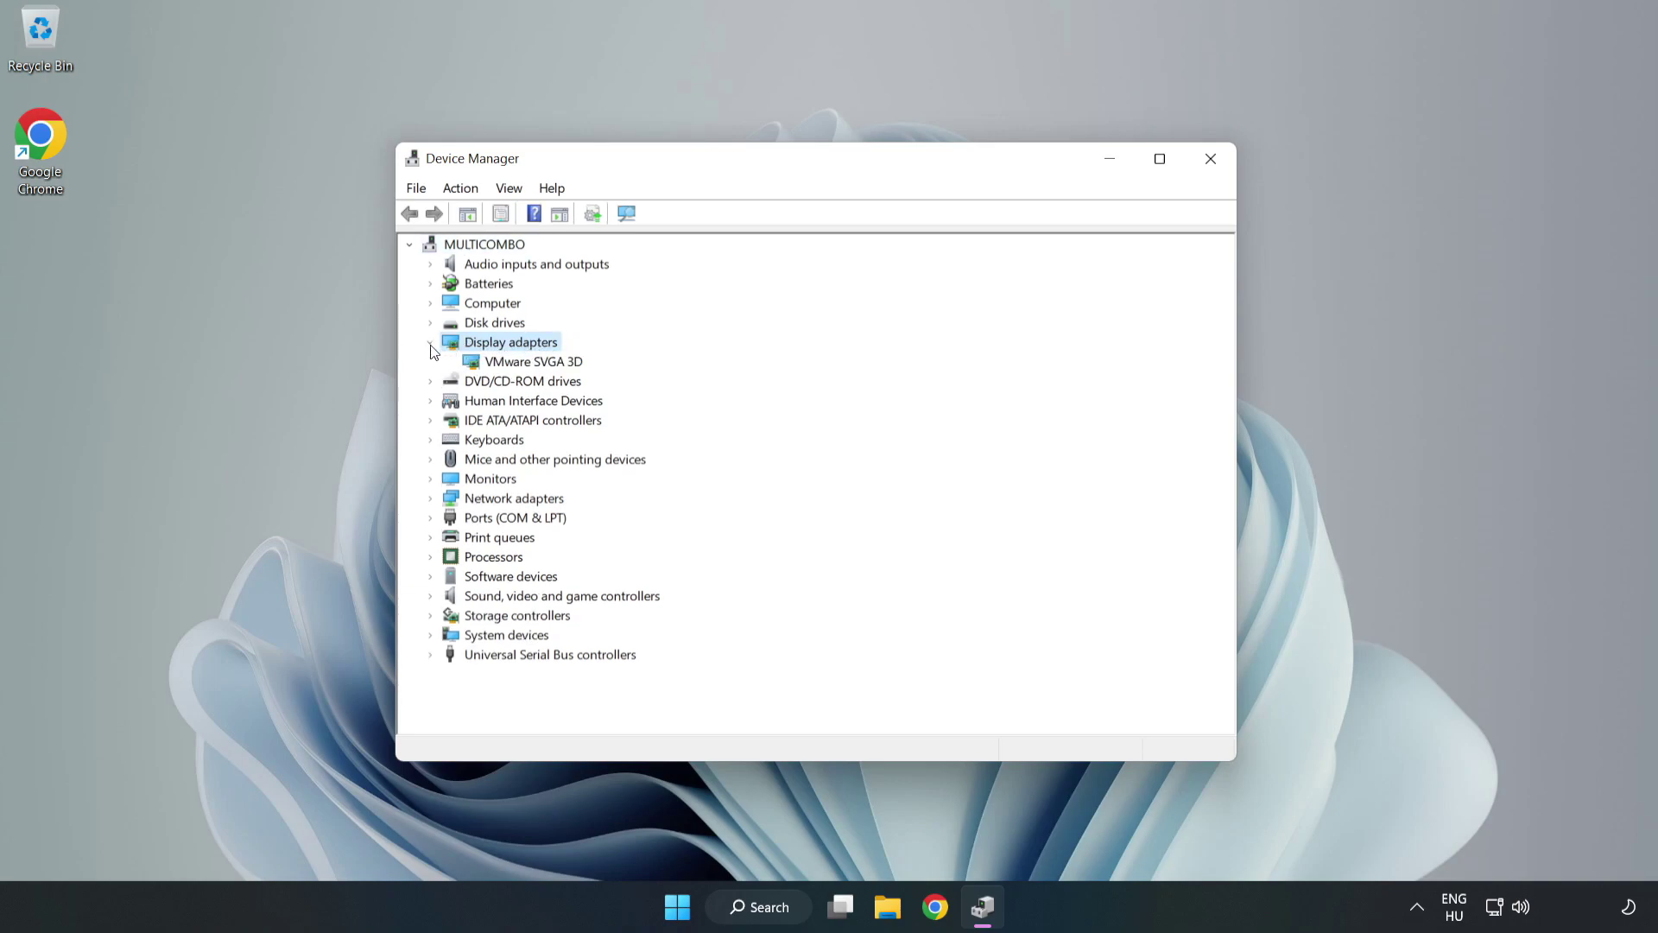
{"action": "left_click", "coordinate": [484, 366]}
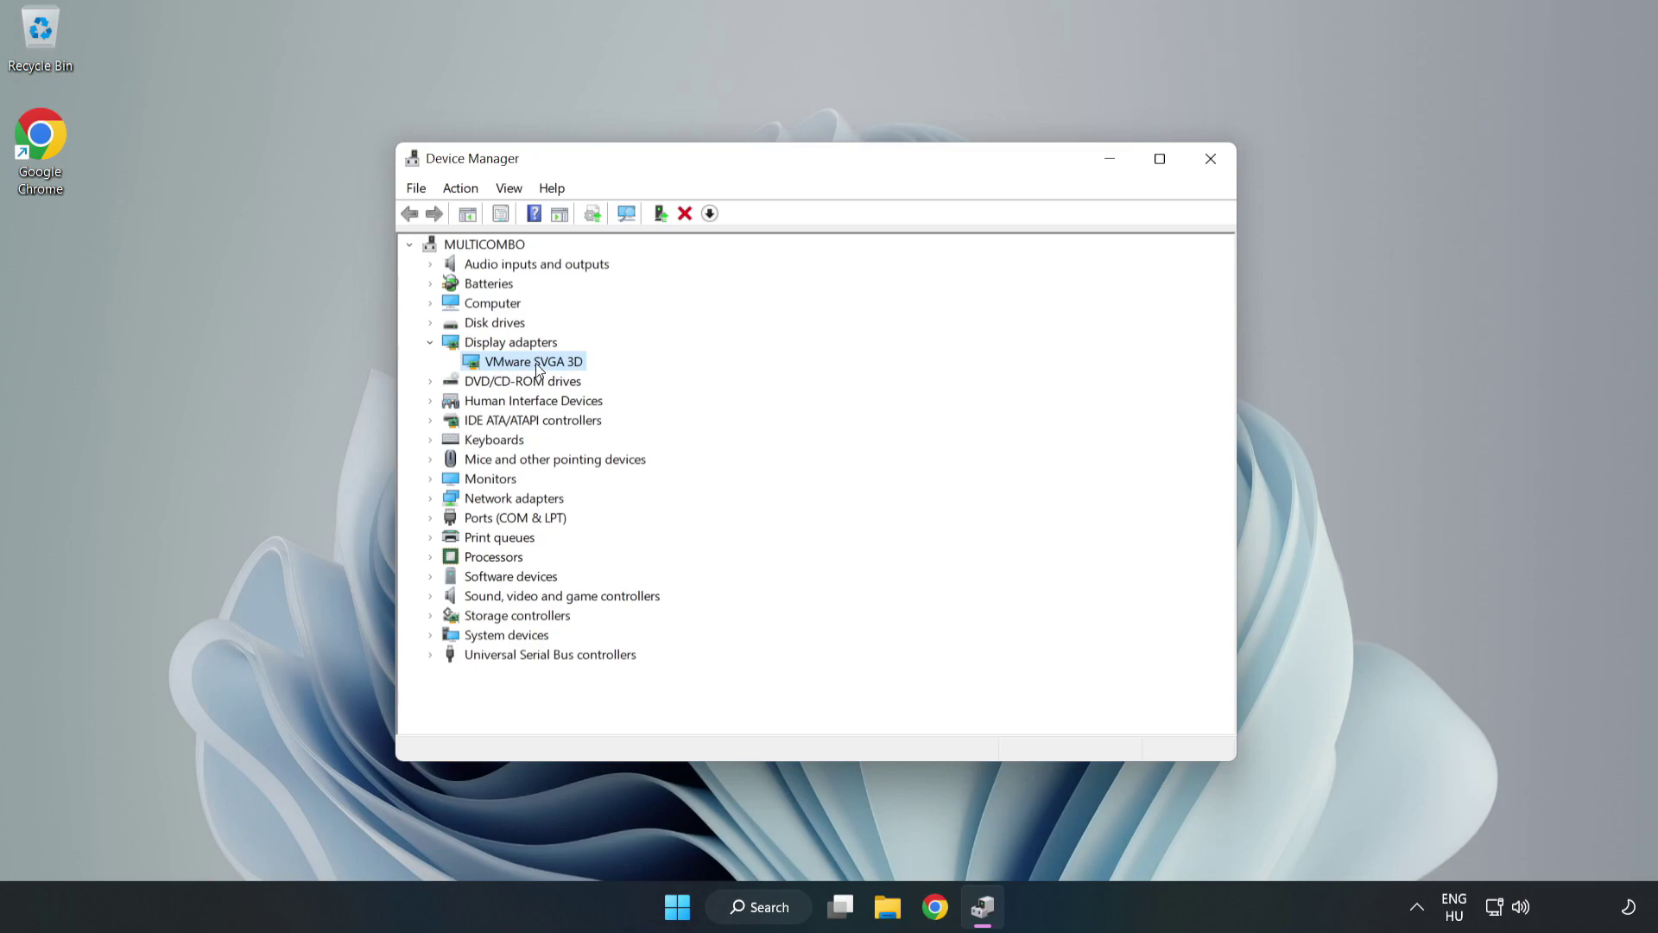
{"action": "right_click", "coordinate": [532, 369]}
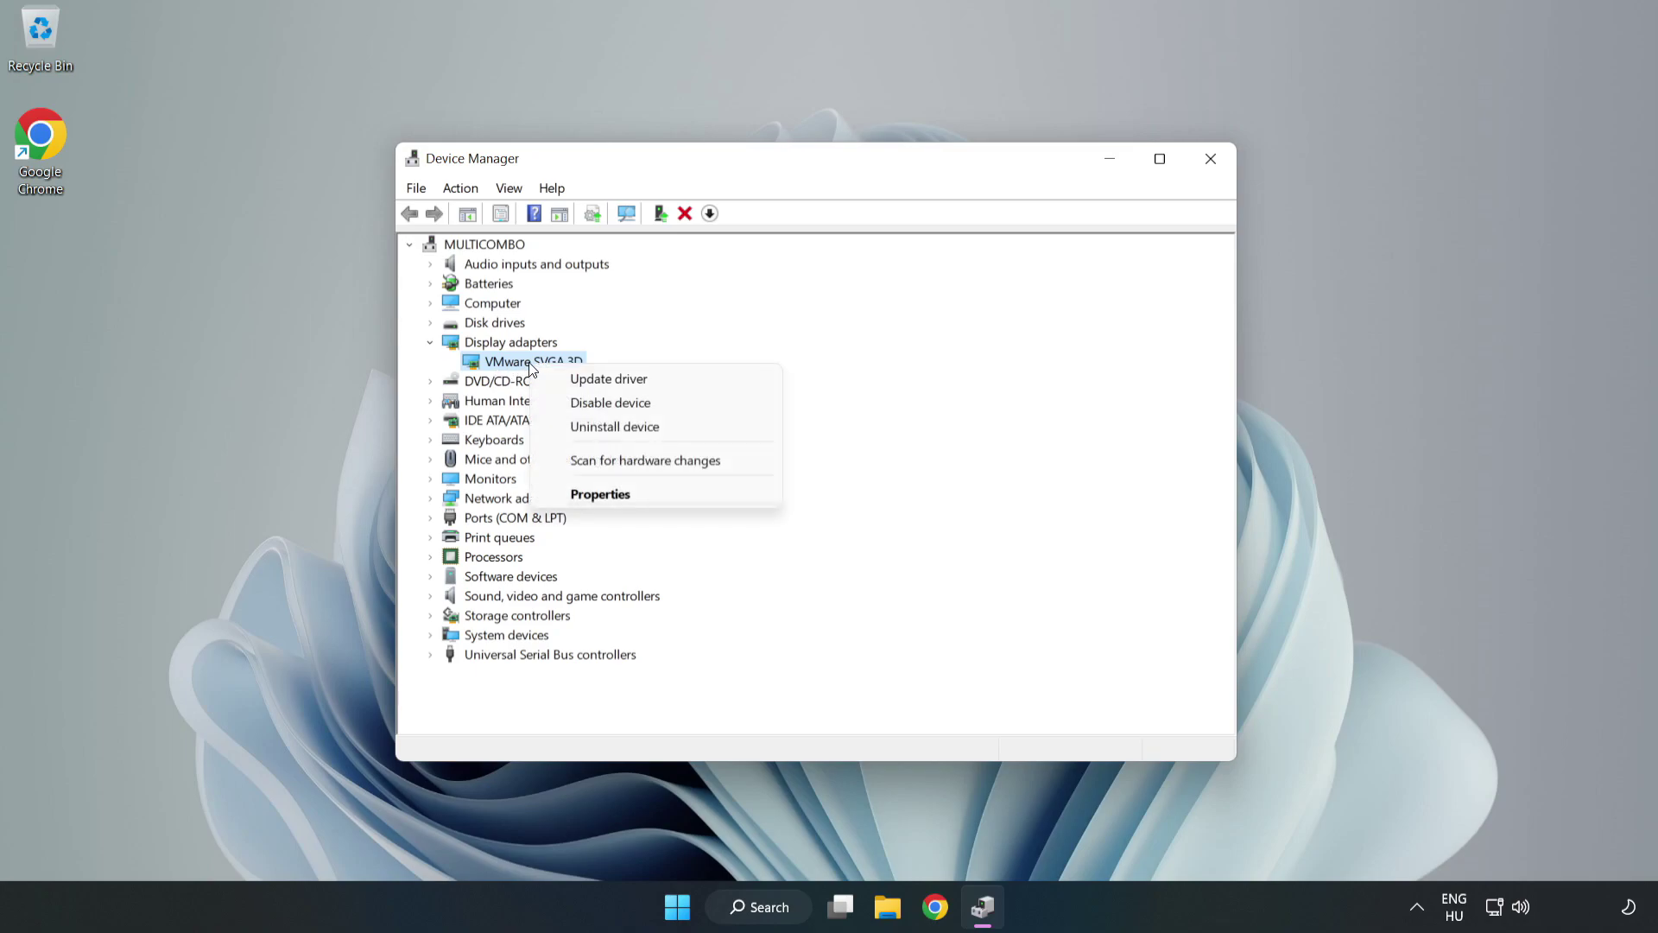
{"action": "left_click", "coordinate": [625, 385]}
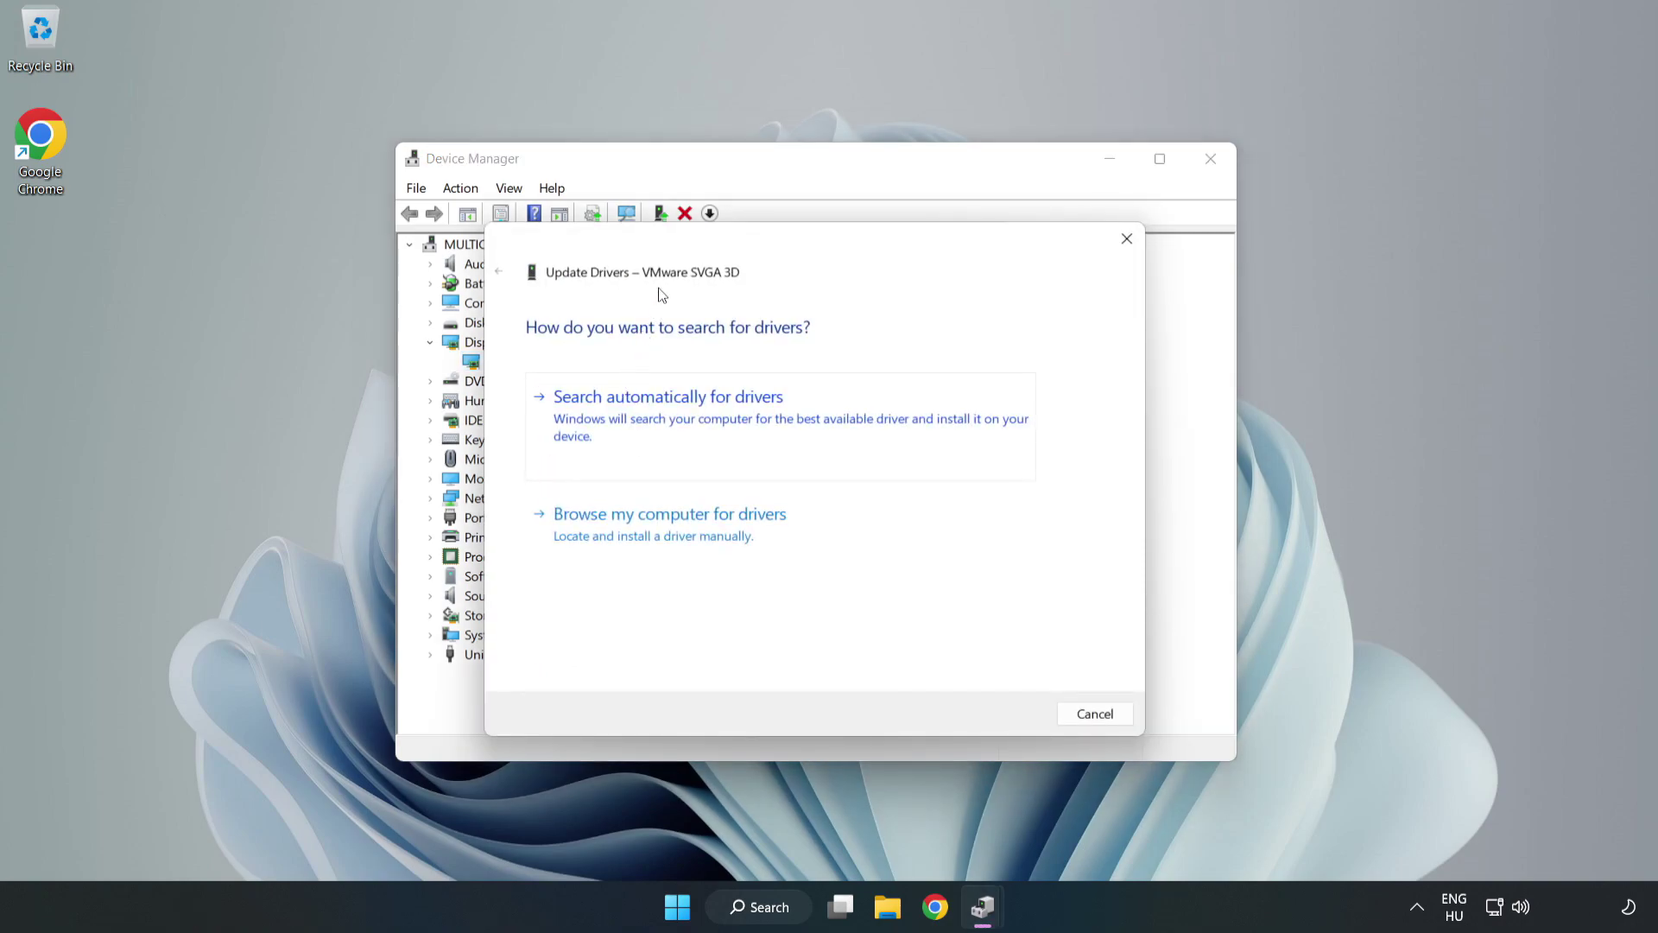
{"action": "left_click_drag", "start_coordinate": [679, 248], "coordinate": [692, 217]}
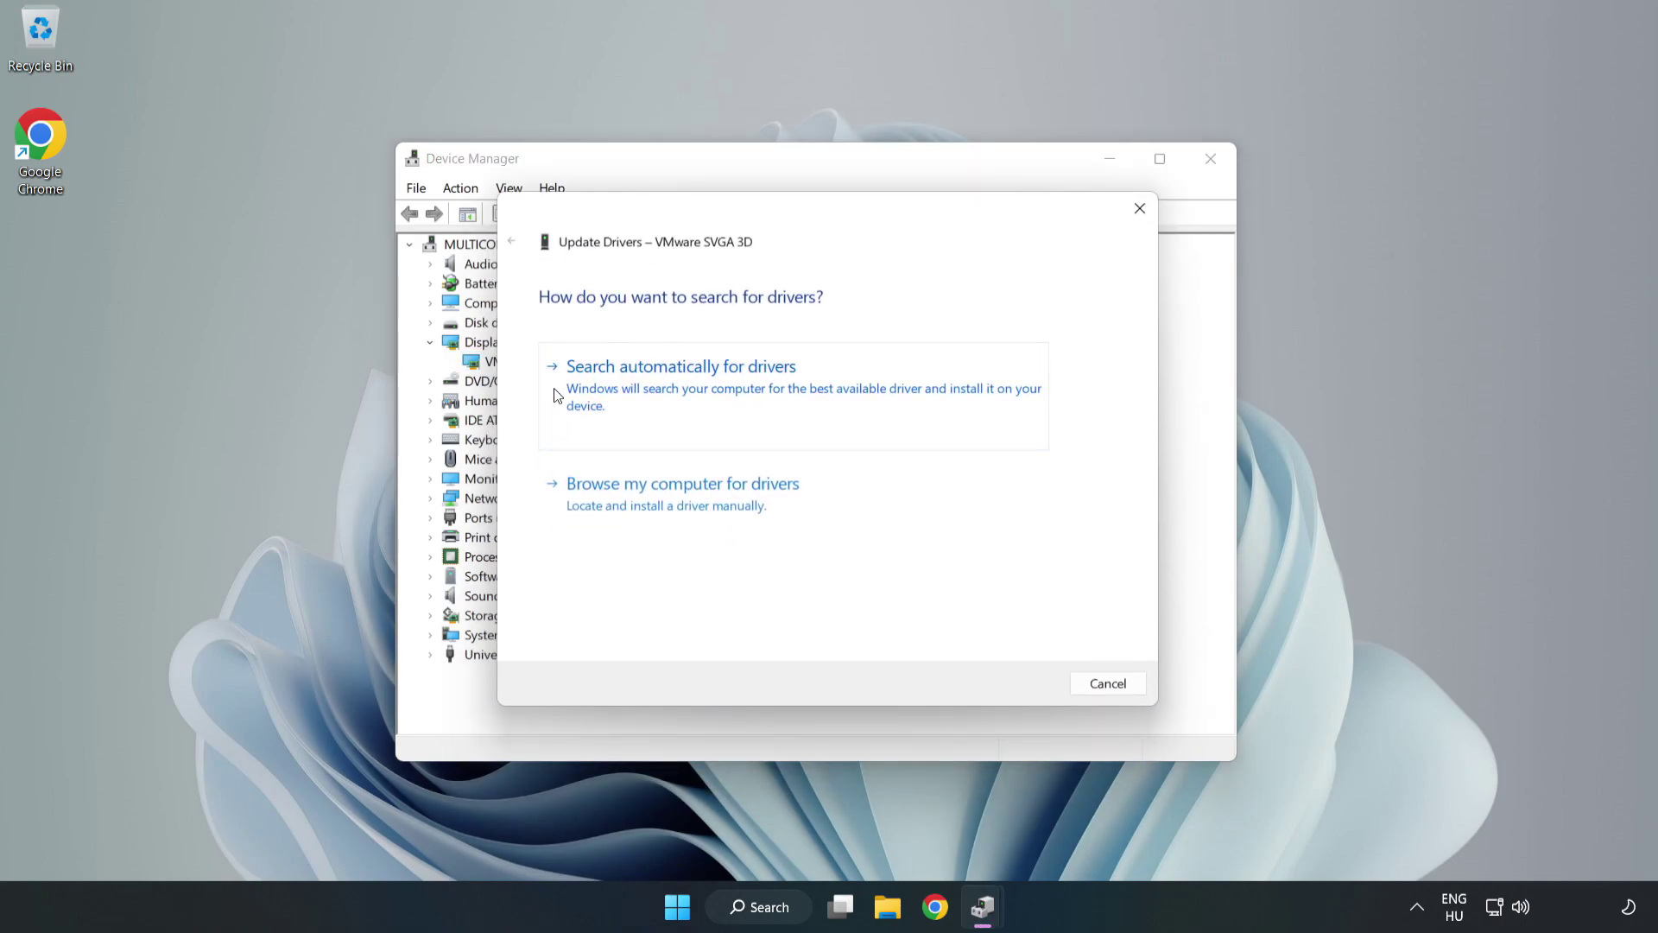
{"action": "left_click", "coordinate": [676, 390]}
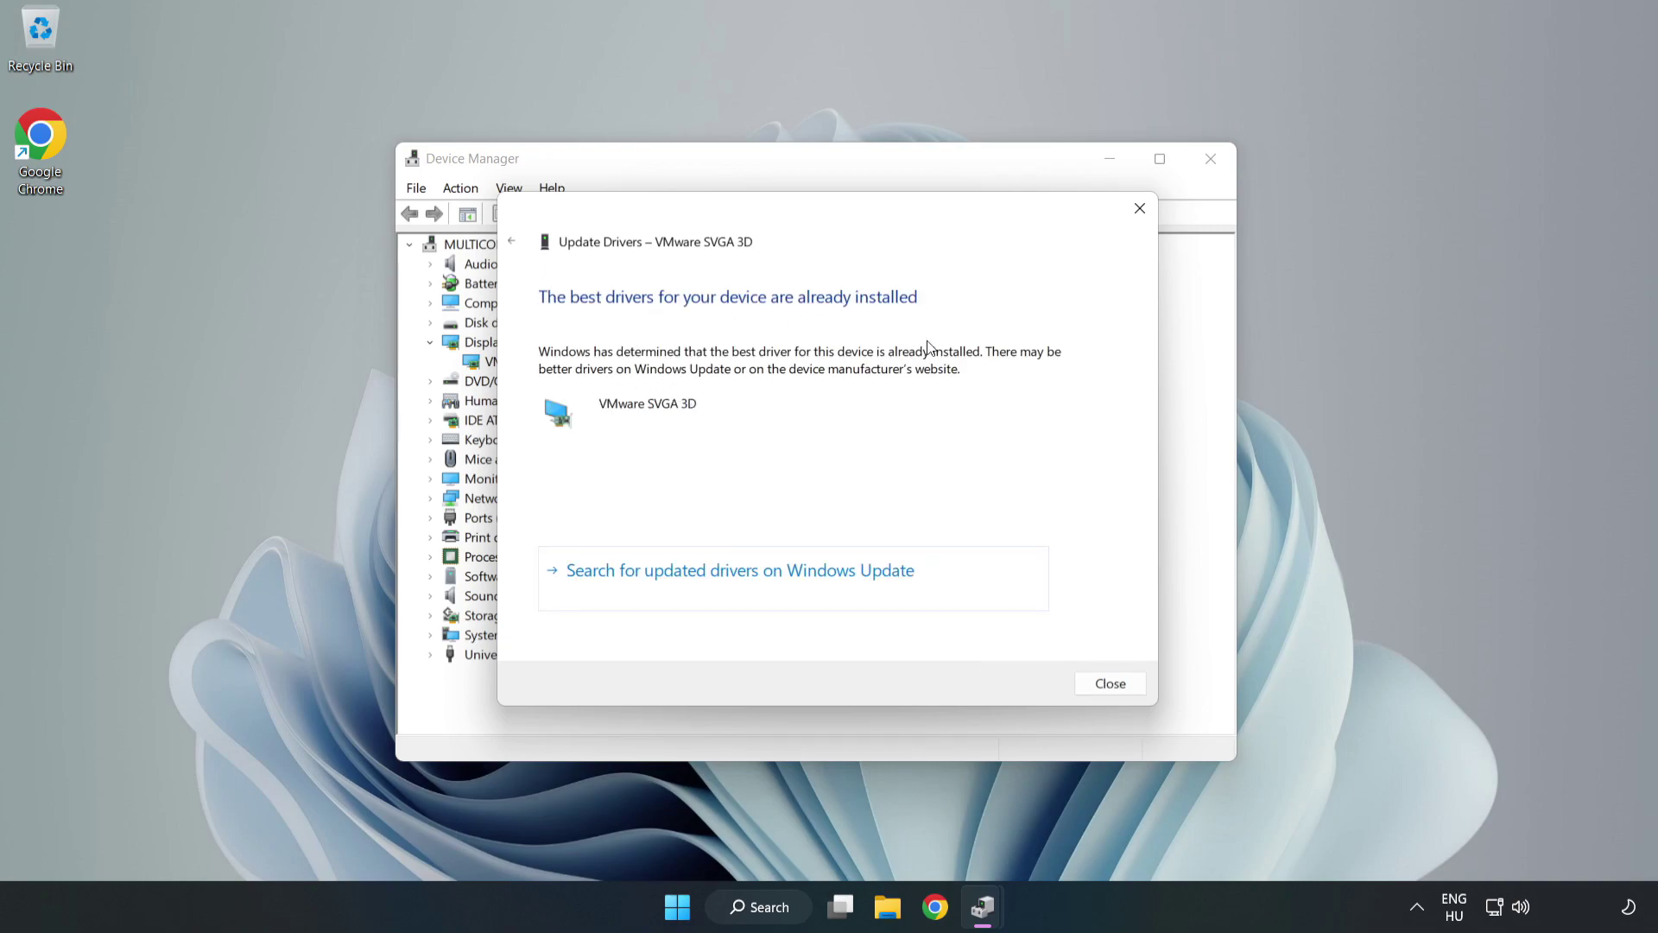
{"action": "left_click", "coordinate": [1119, 686]}
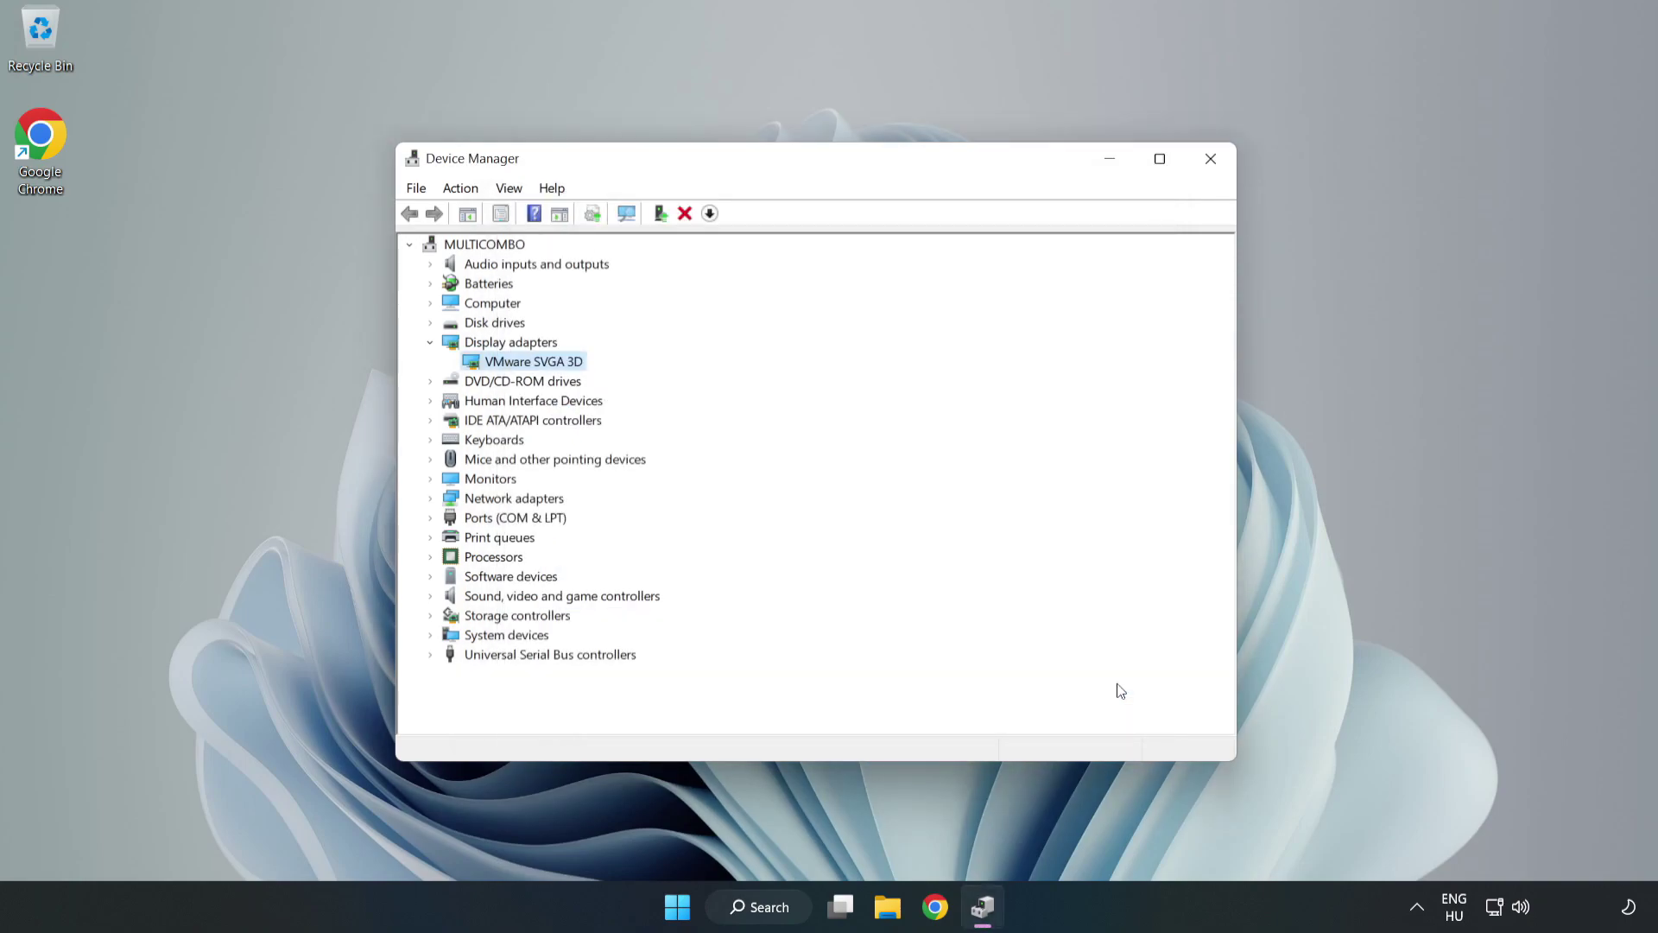
{"action": "left_click", "coordinate": [1212, 161]}
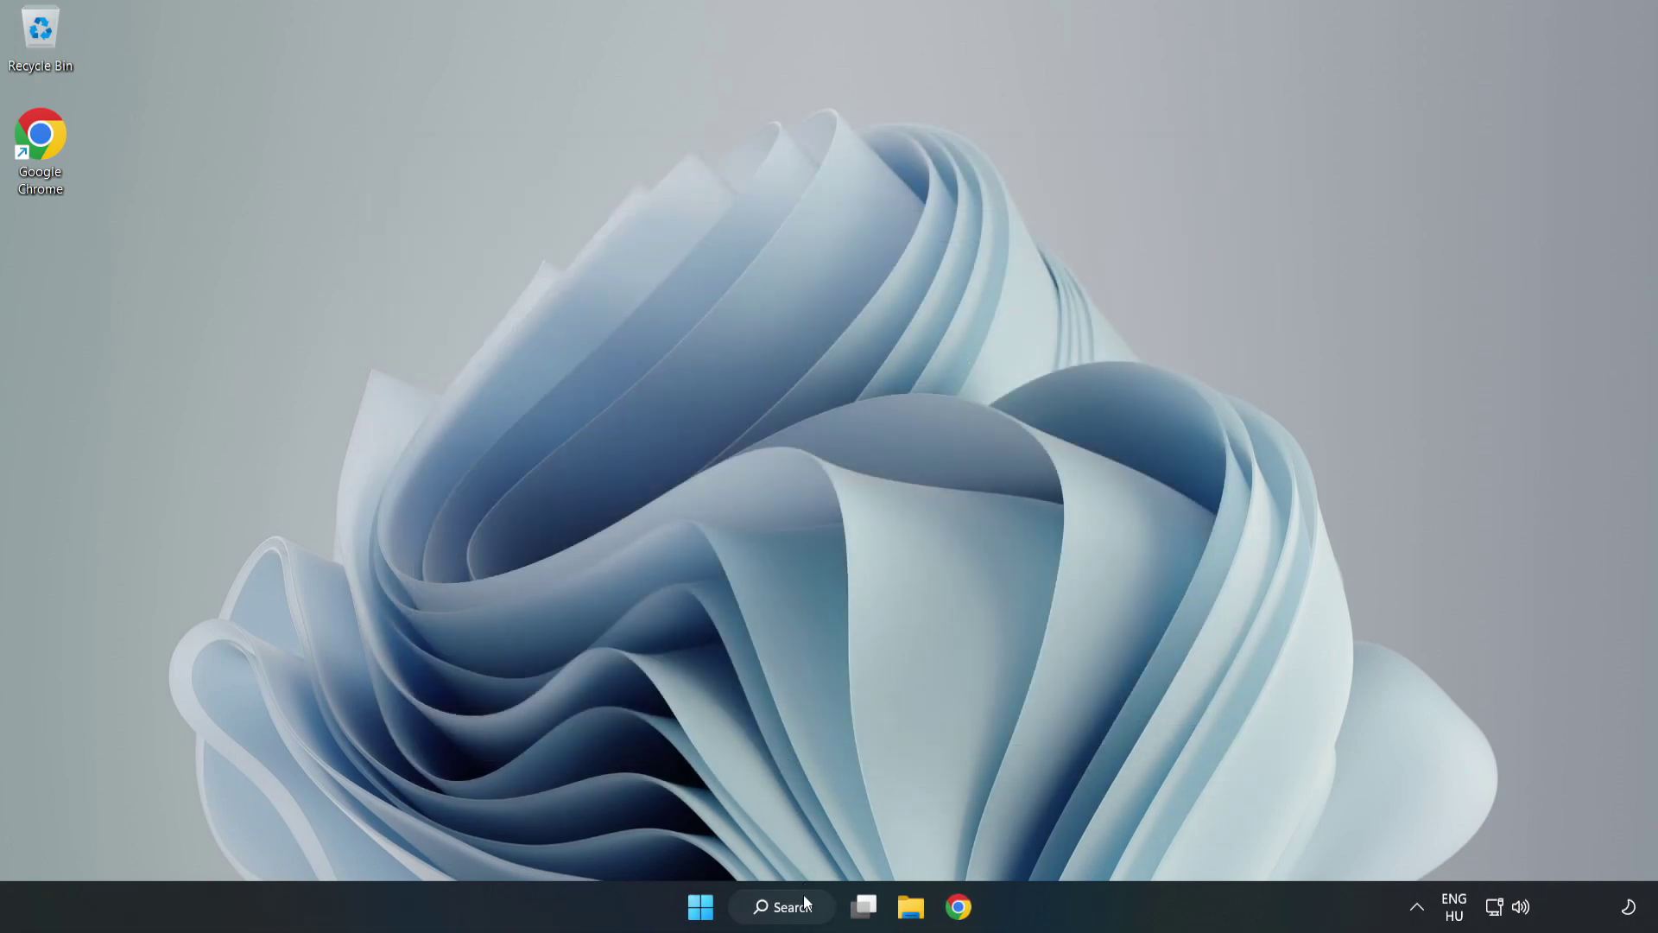
- Search Windows for "game mode" and open the Game Mode settings to check its on/off state
{"action": "left_click", "coordinate": [804, 917]}
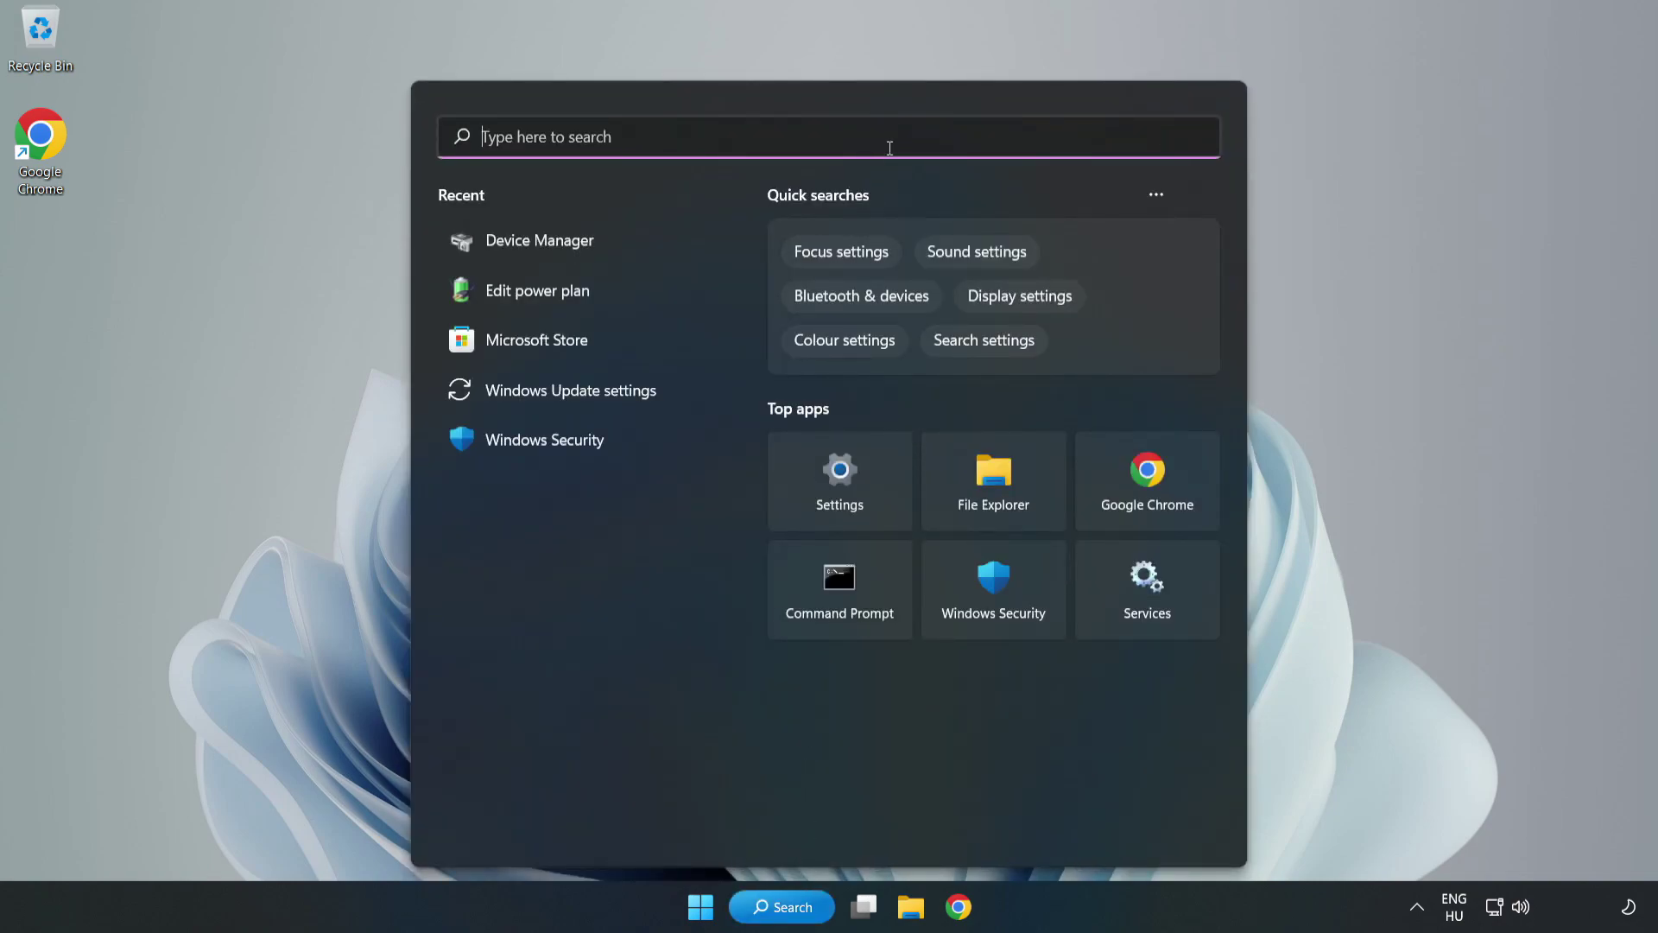
{"action": "type", "text": "game m"}
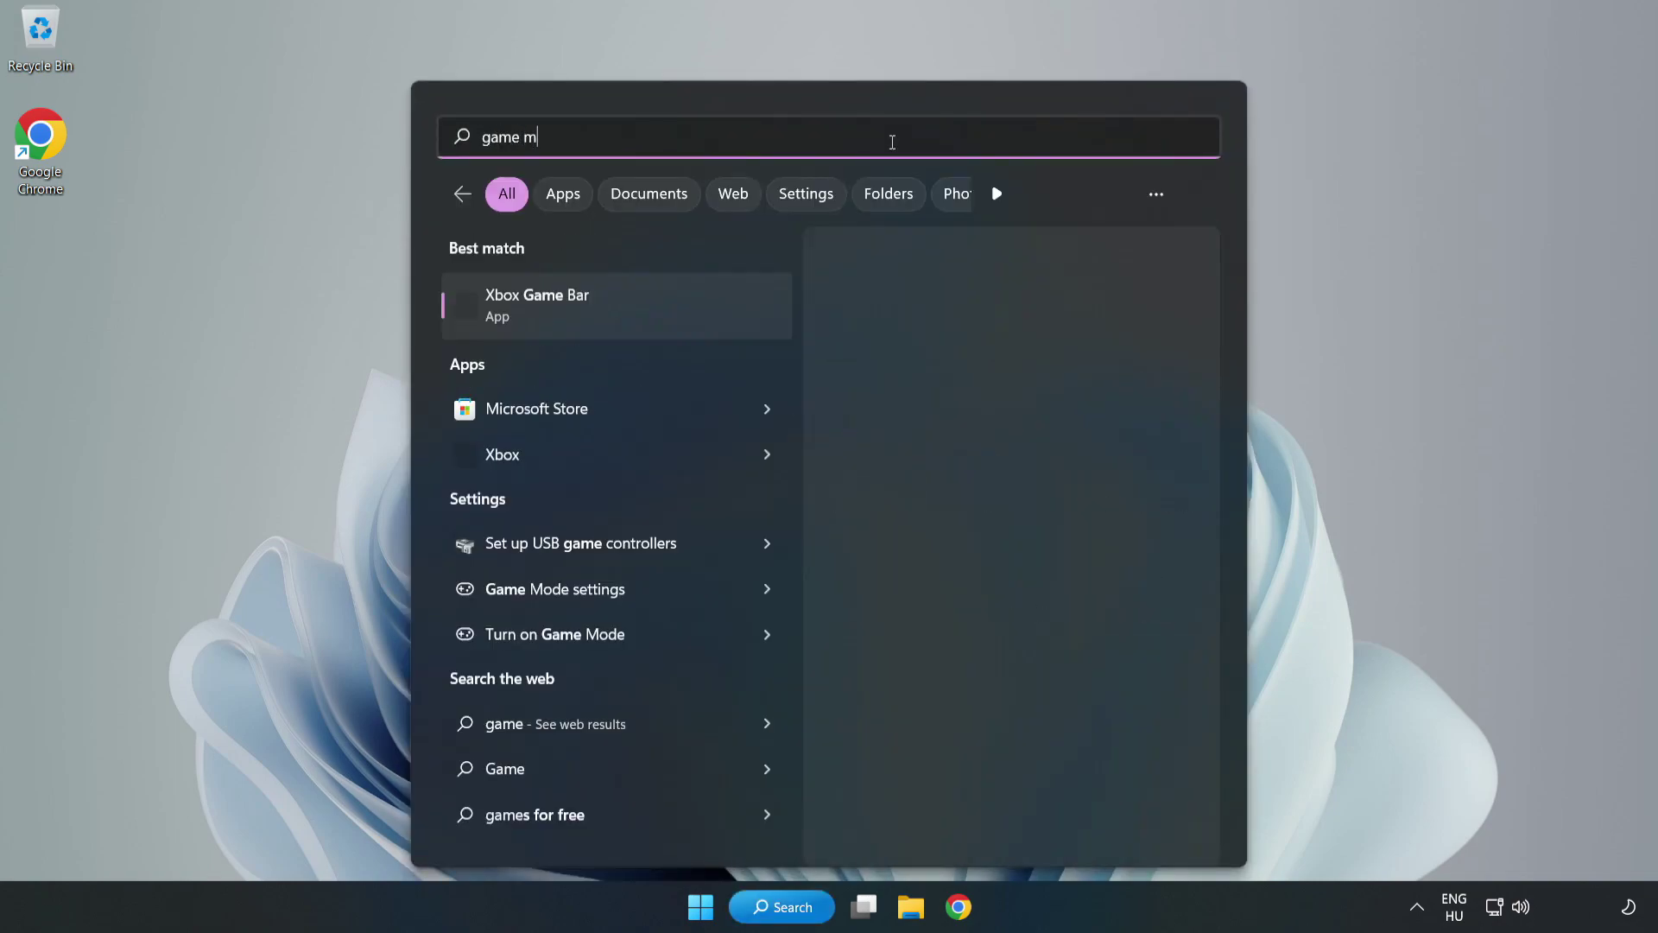
{"action": "type", "text": "ode"}
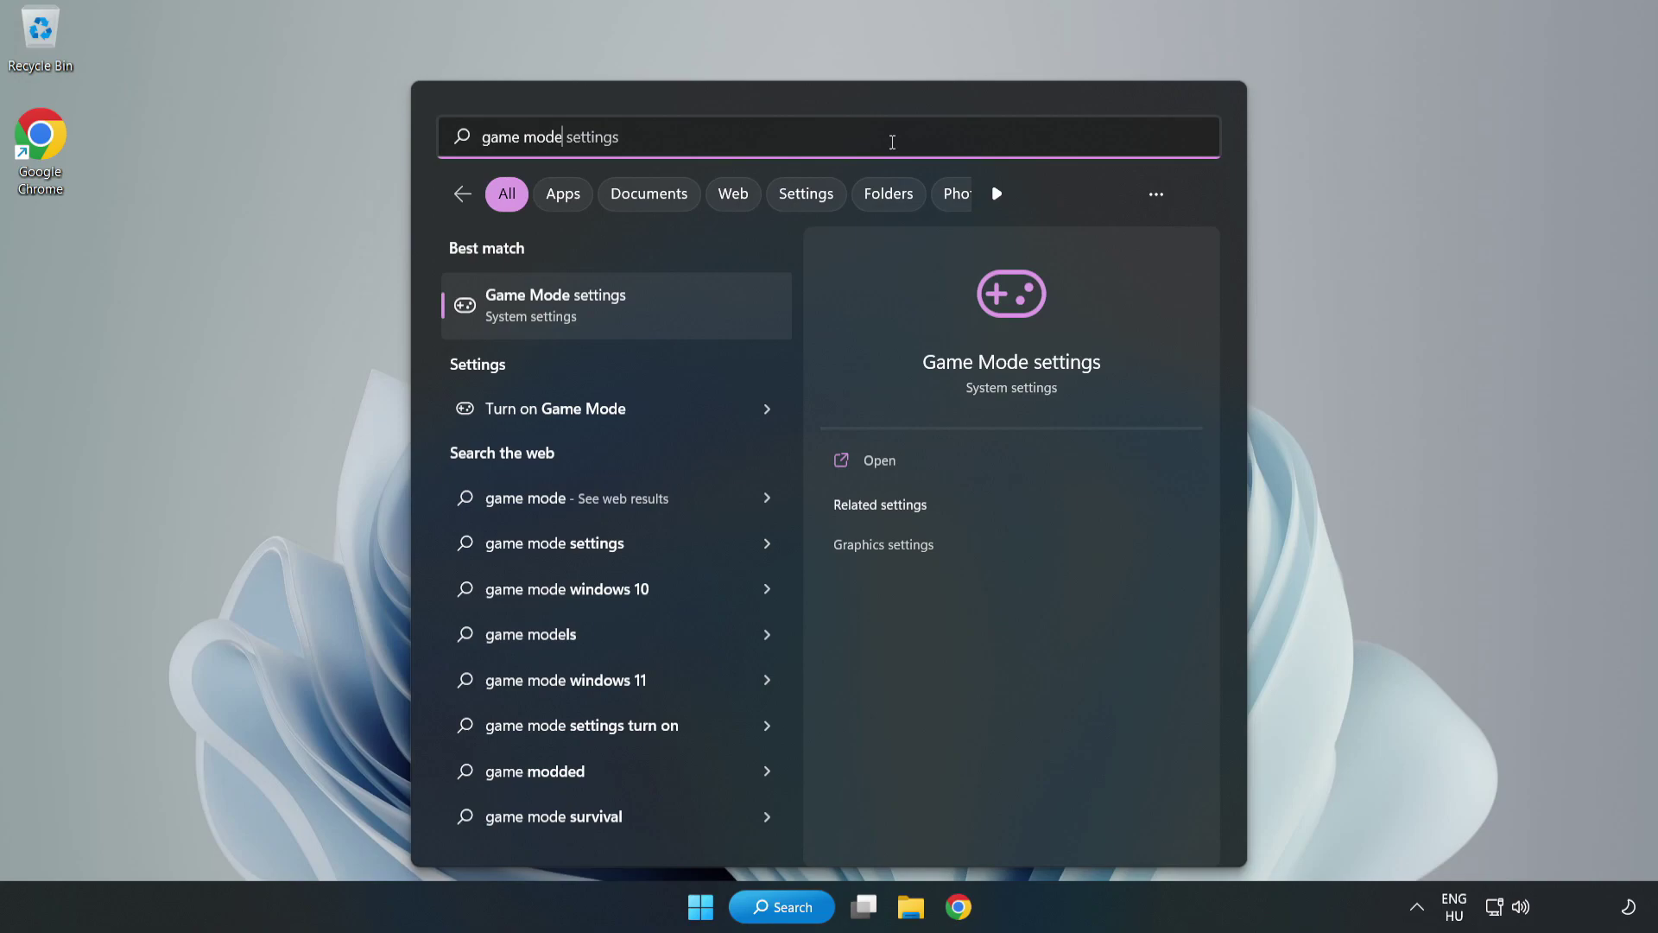
{"action": "left_click", "coordinate": [595, 311]}
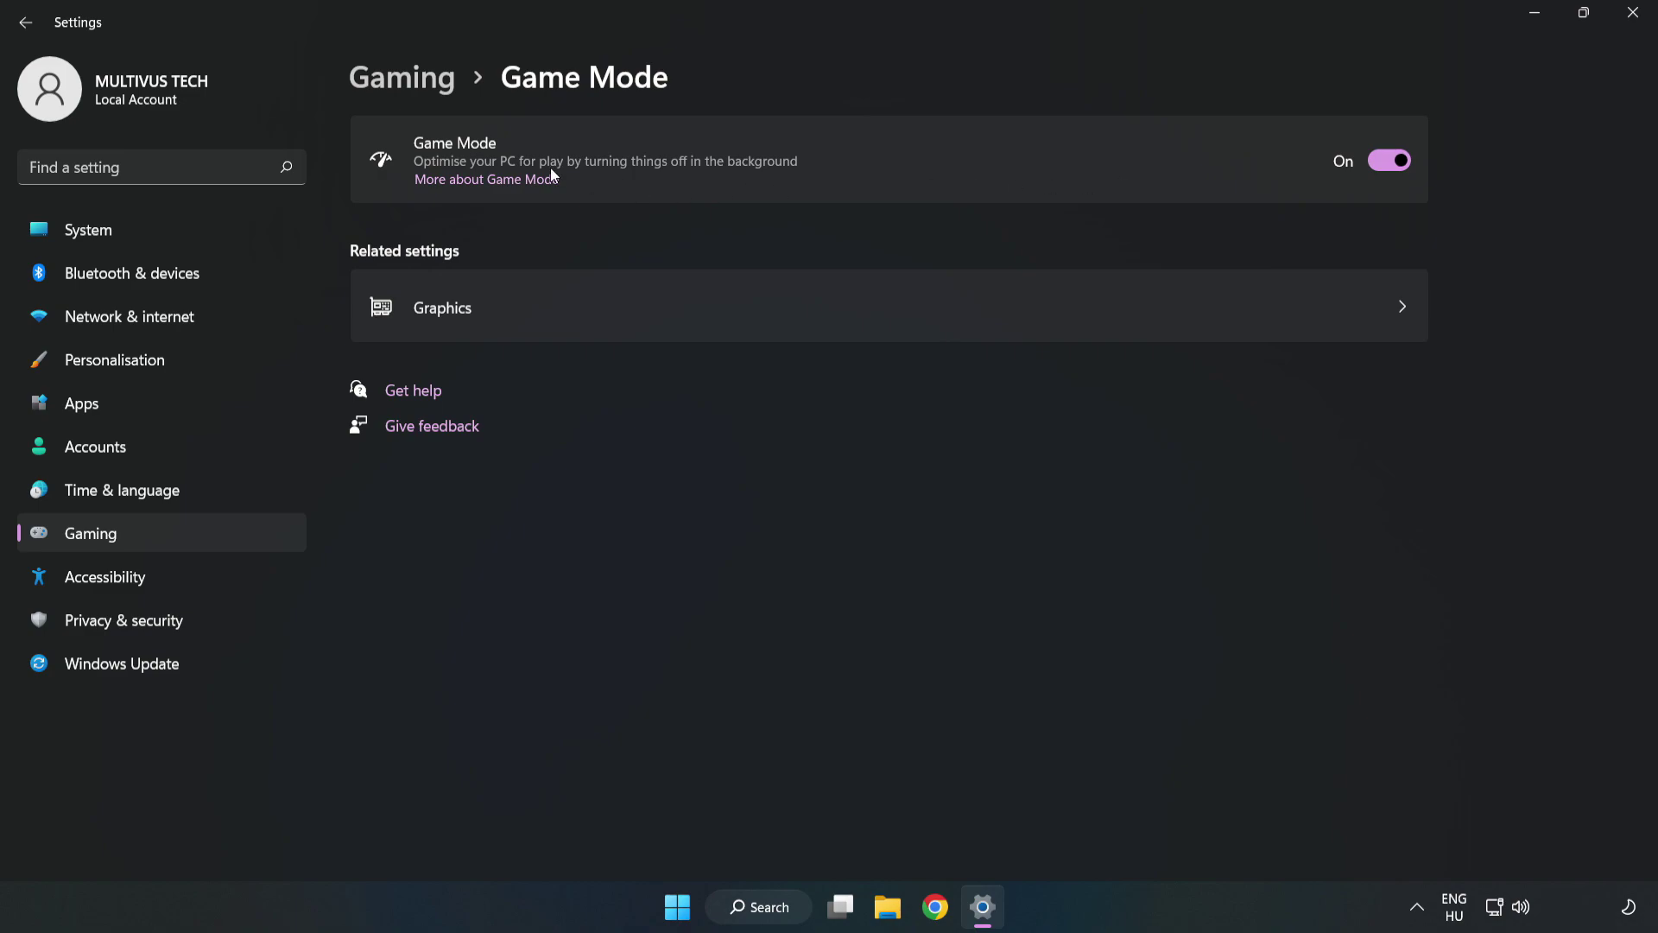
- Check the controller-button option in the Xbox Game Bar settings under Gaming, and close Settings
{"action": "left_click", "coordinate": [423, 90]}
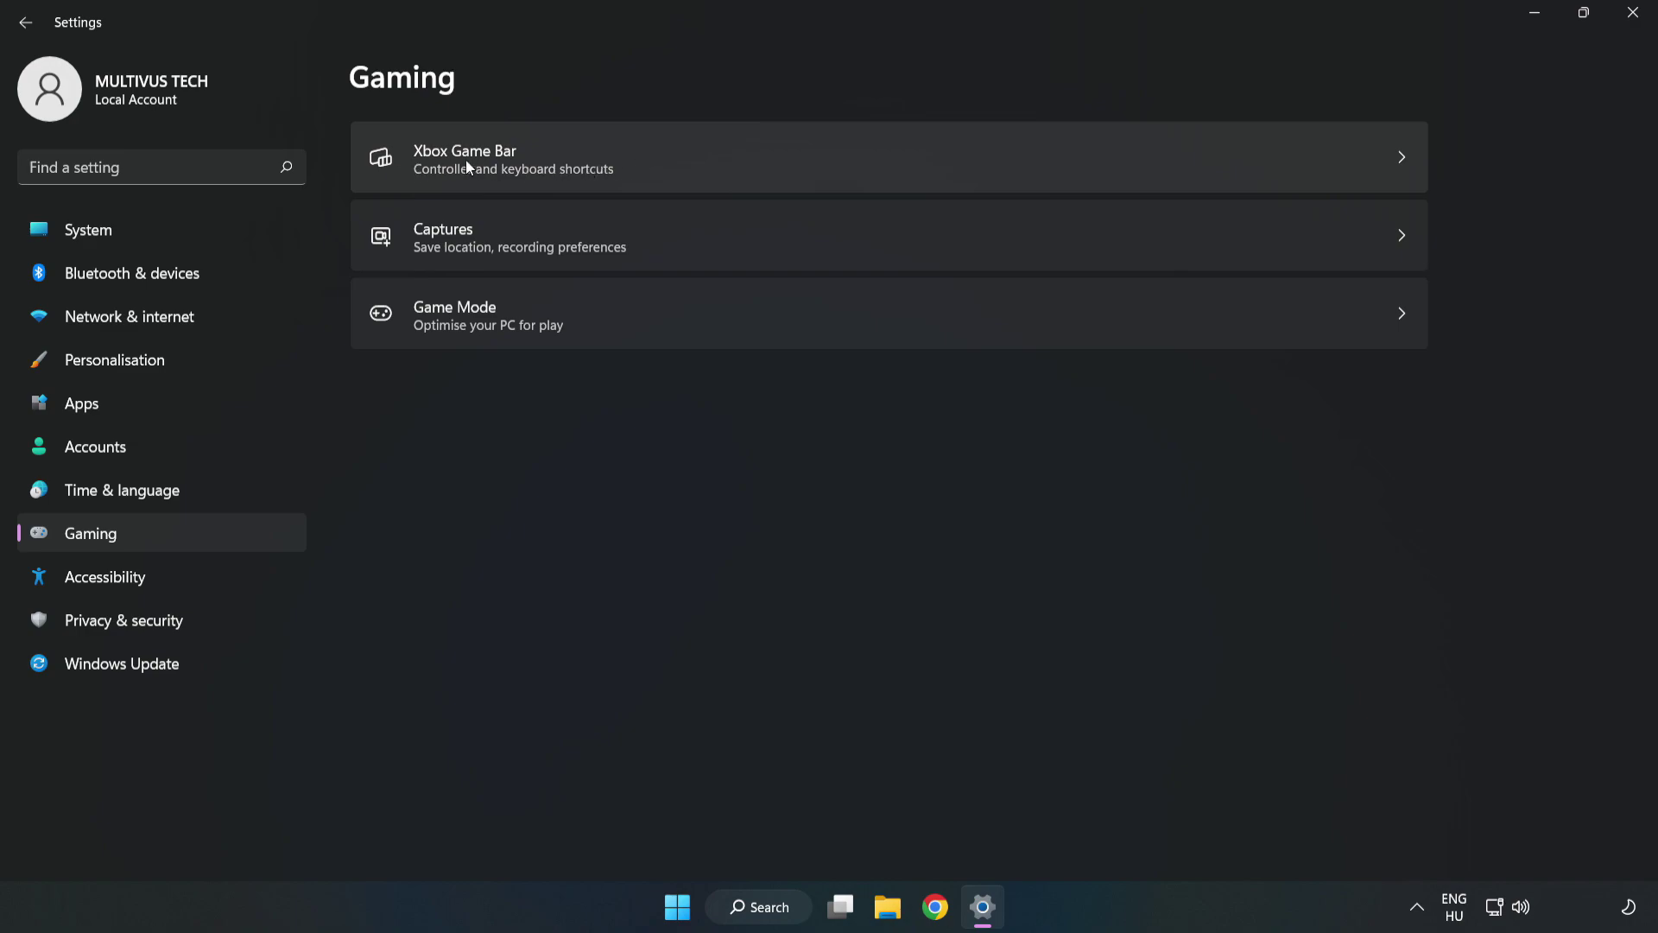
{"action": "left_click", "coordinate": [703, 153]}
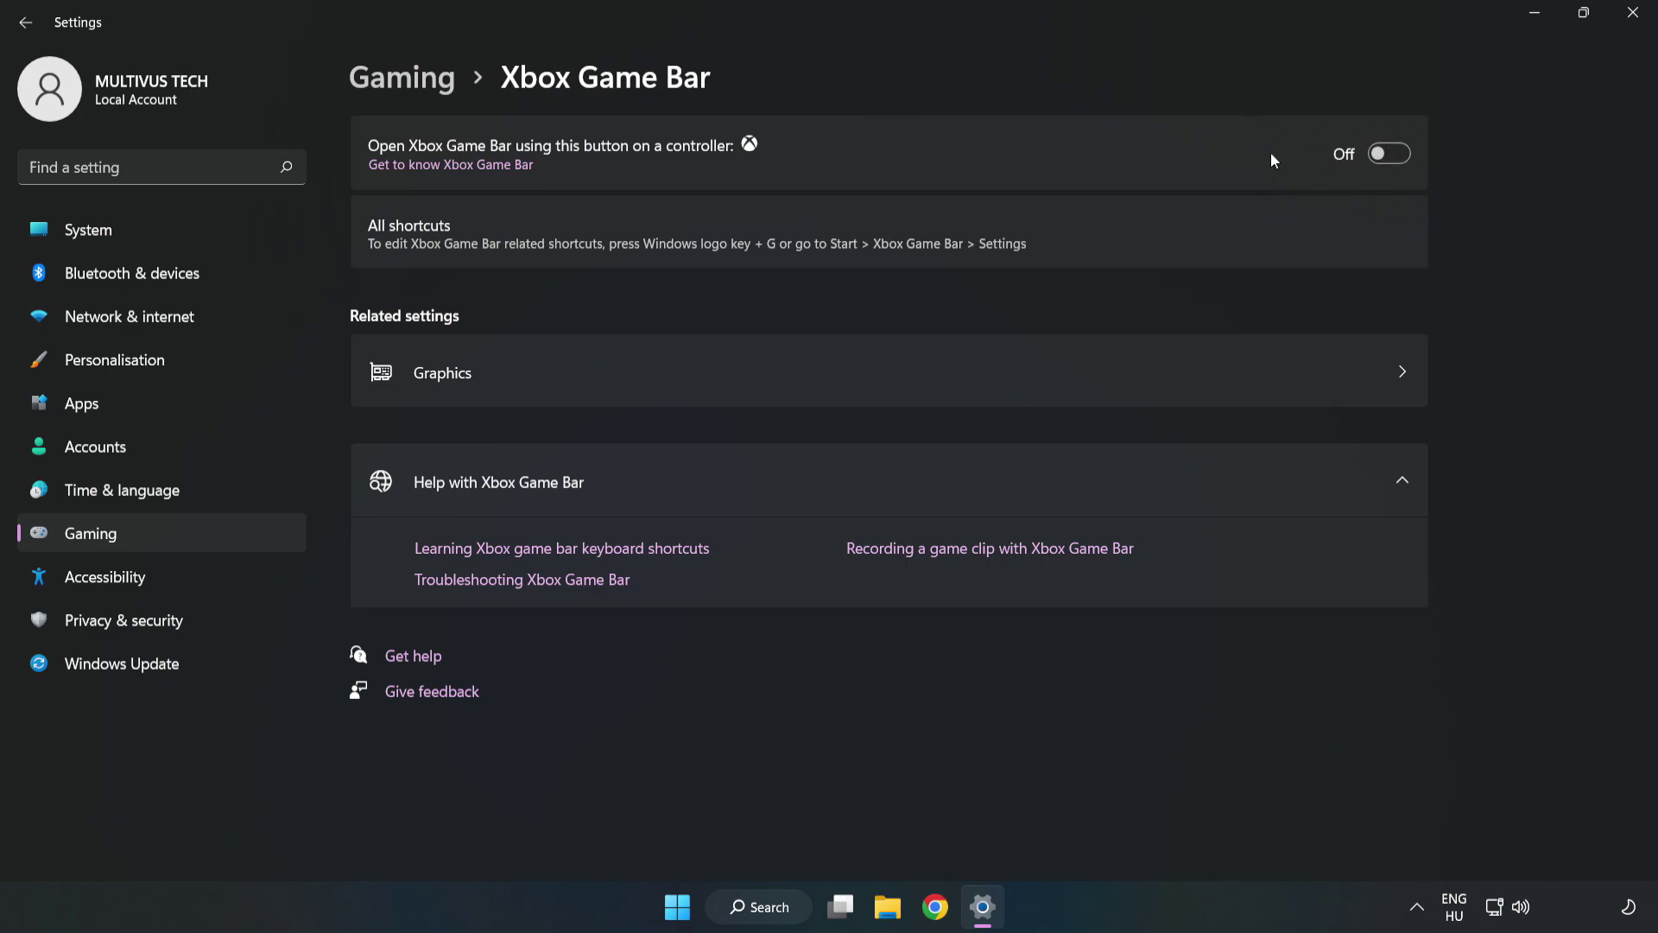
{"action": "left_click", "coordinate": [1633, 17]}
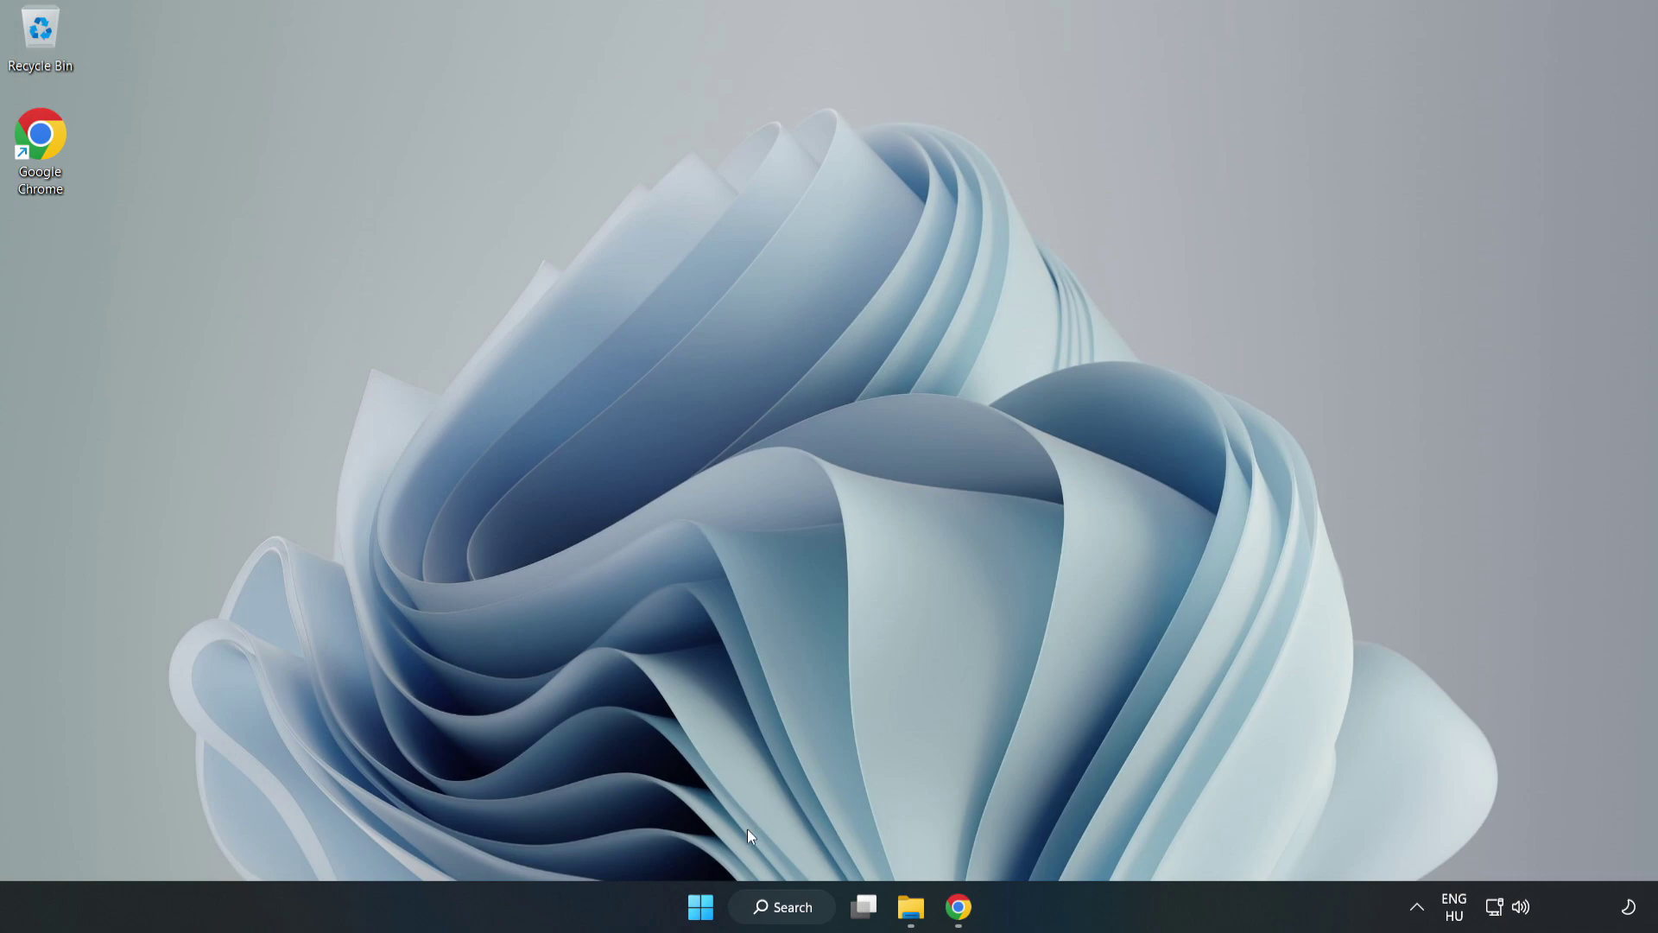
- Open Task Manager, end the Google Chrome task, and look through the remaining processes
{"action": "right_click", "coordinate": [707, 917]}
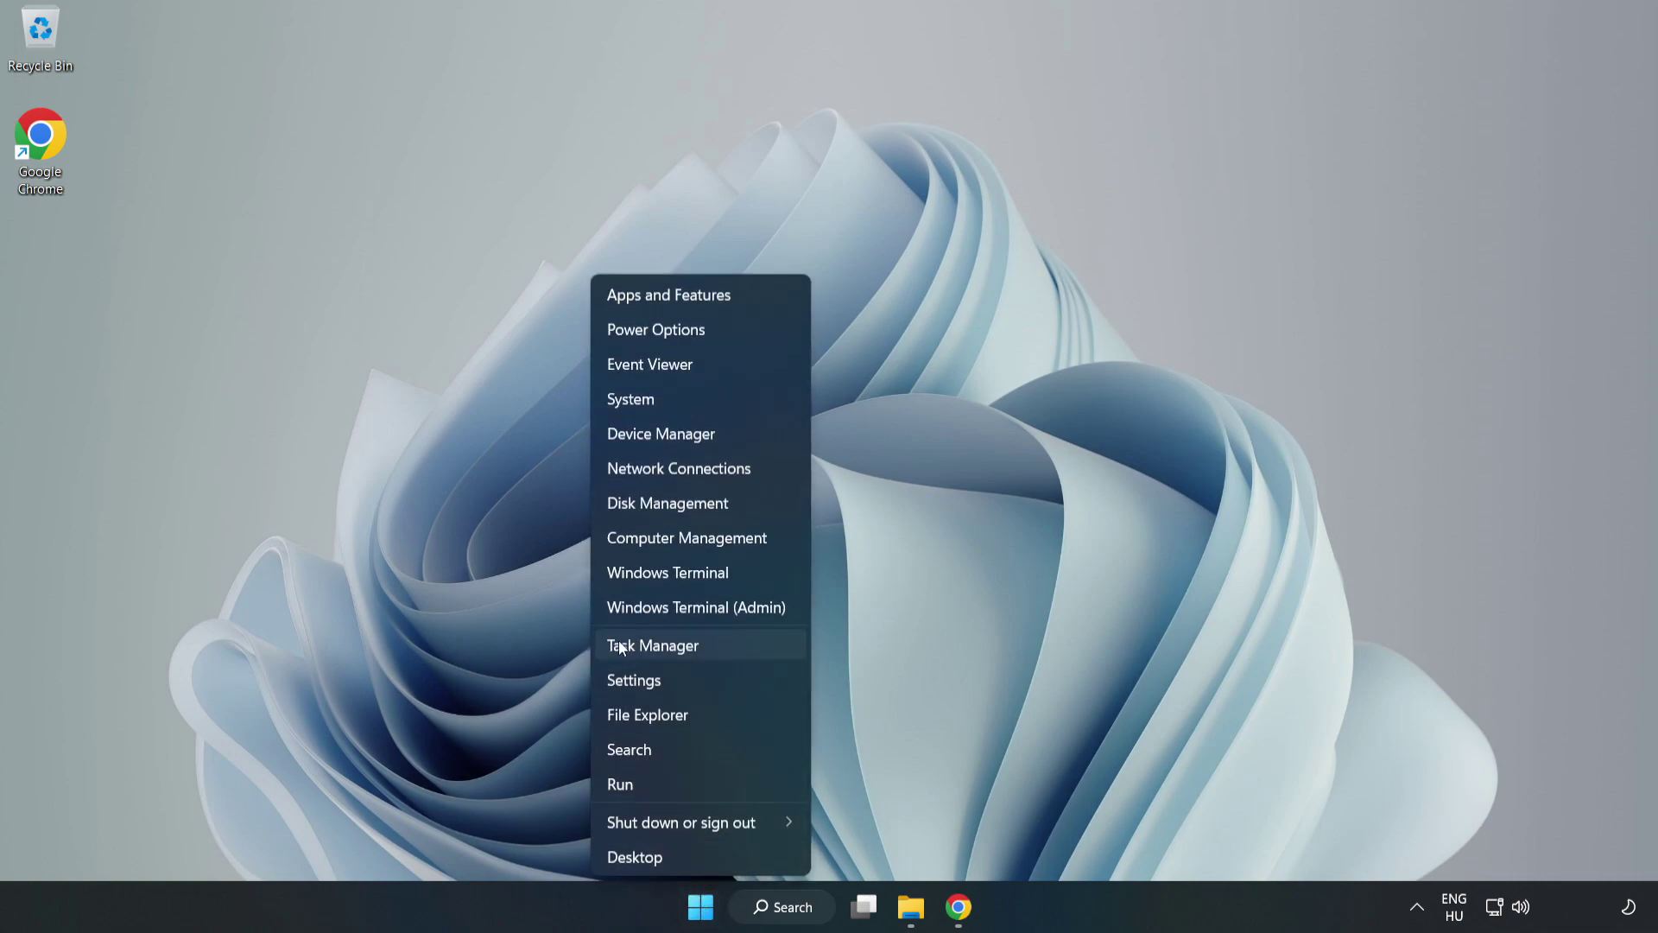
{"action": "left_click", "coordinate": [725, 654]}
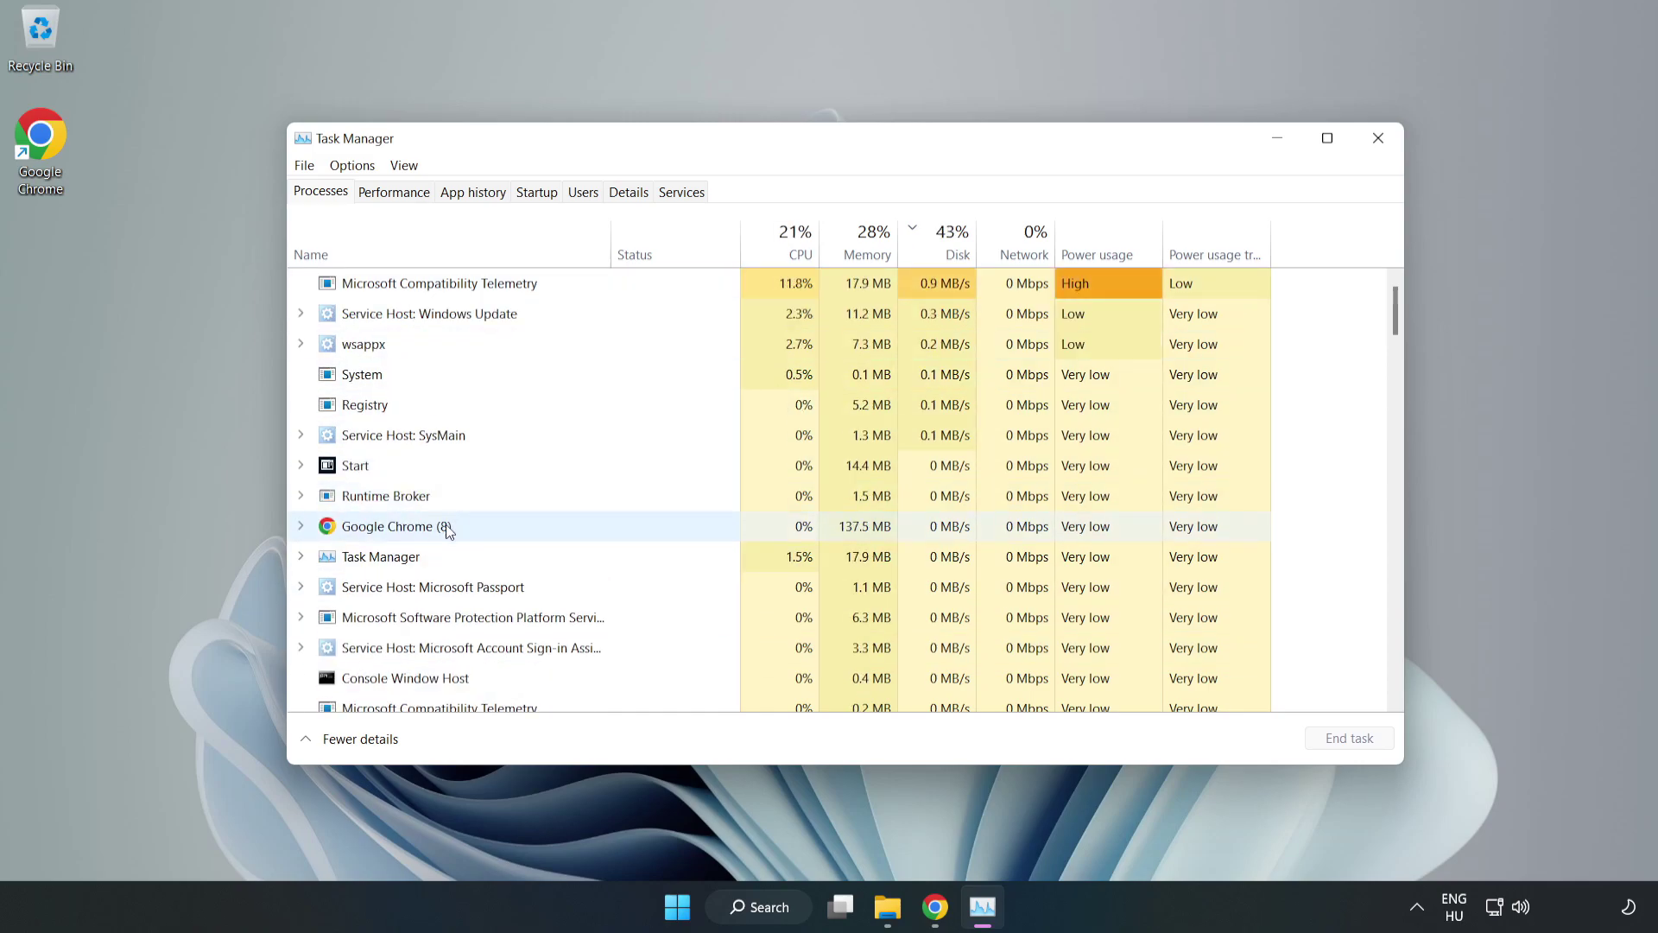
{"action": "left_click", "coordinate": [449, 531]}
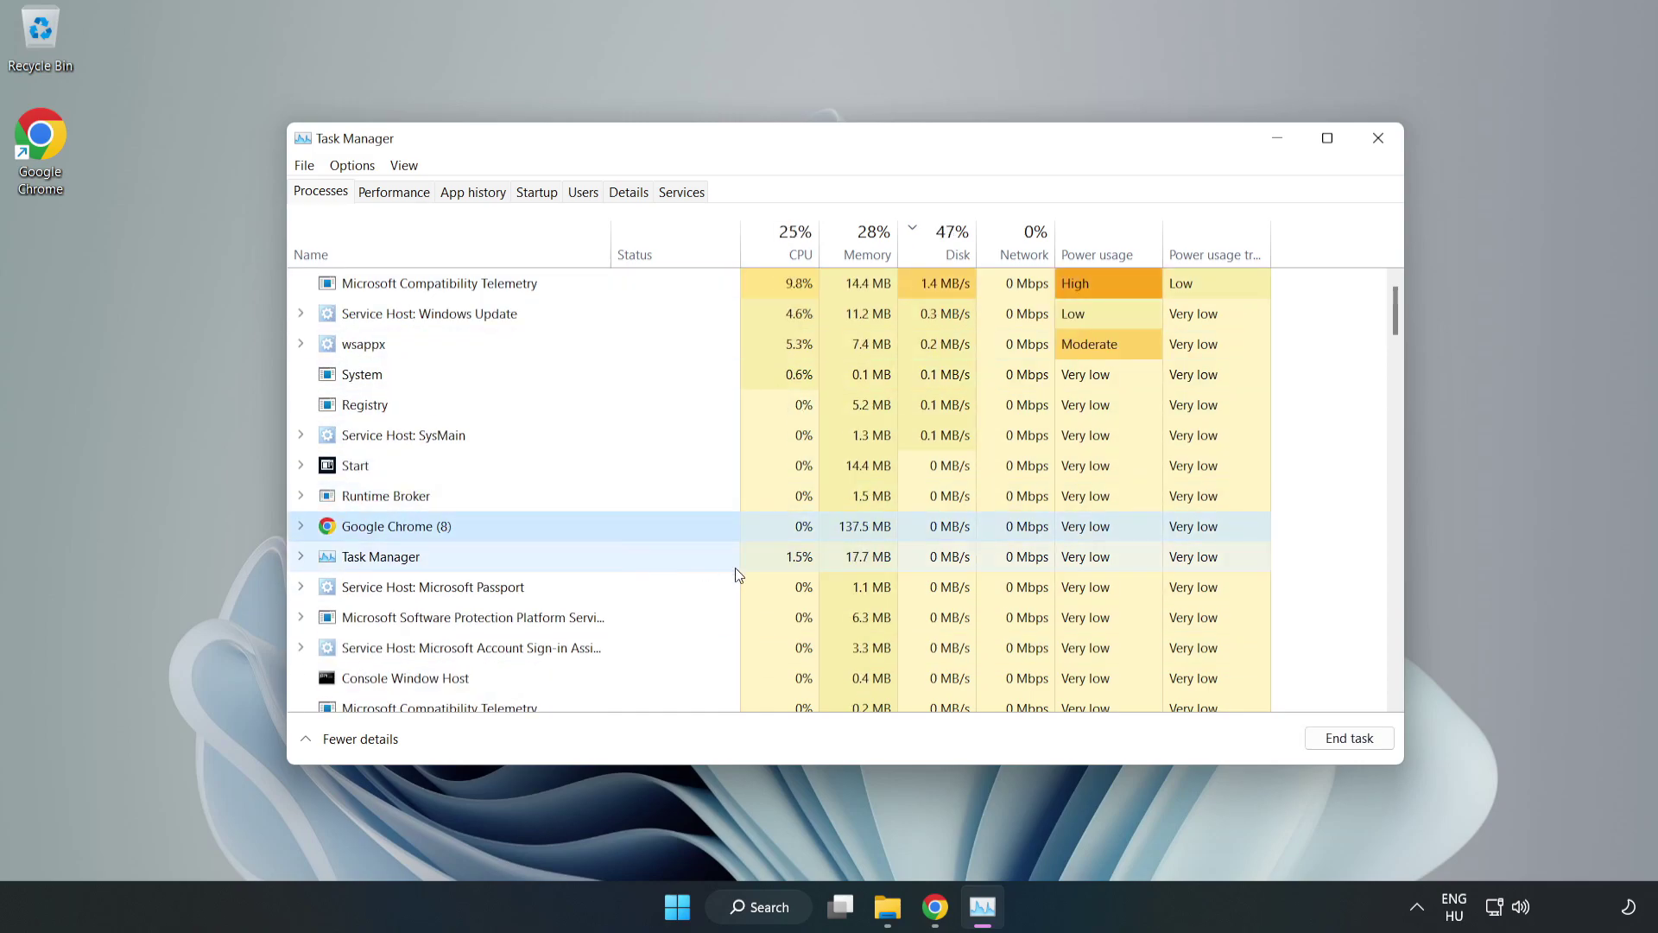
{"action": "left_click", "coordinate": [1342, 741]}
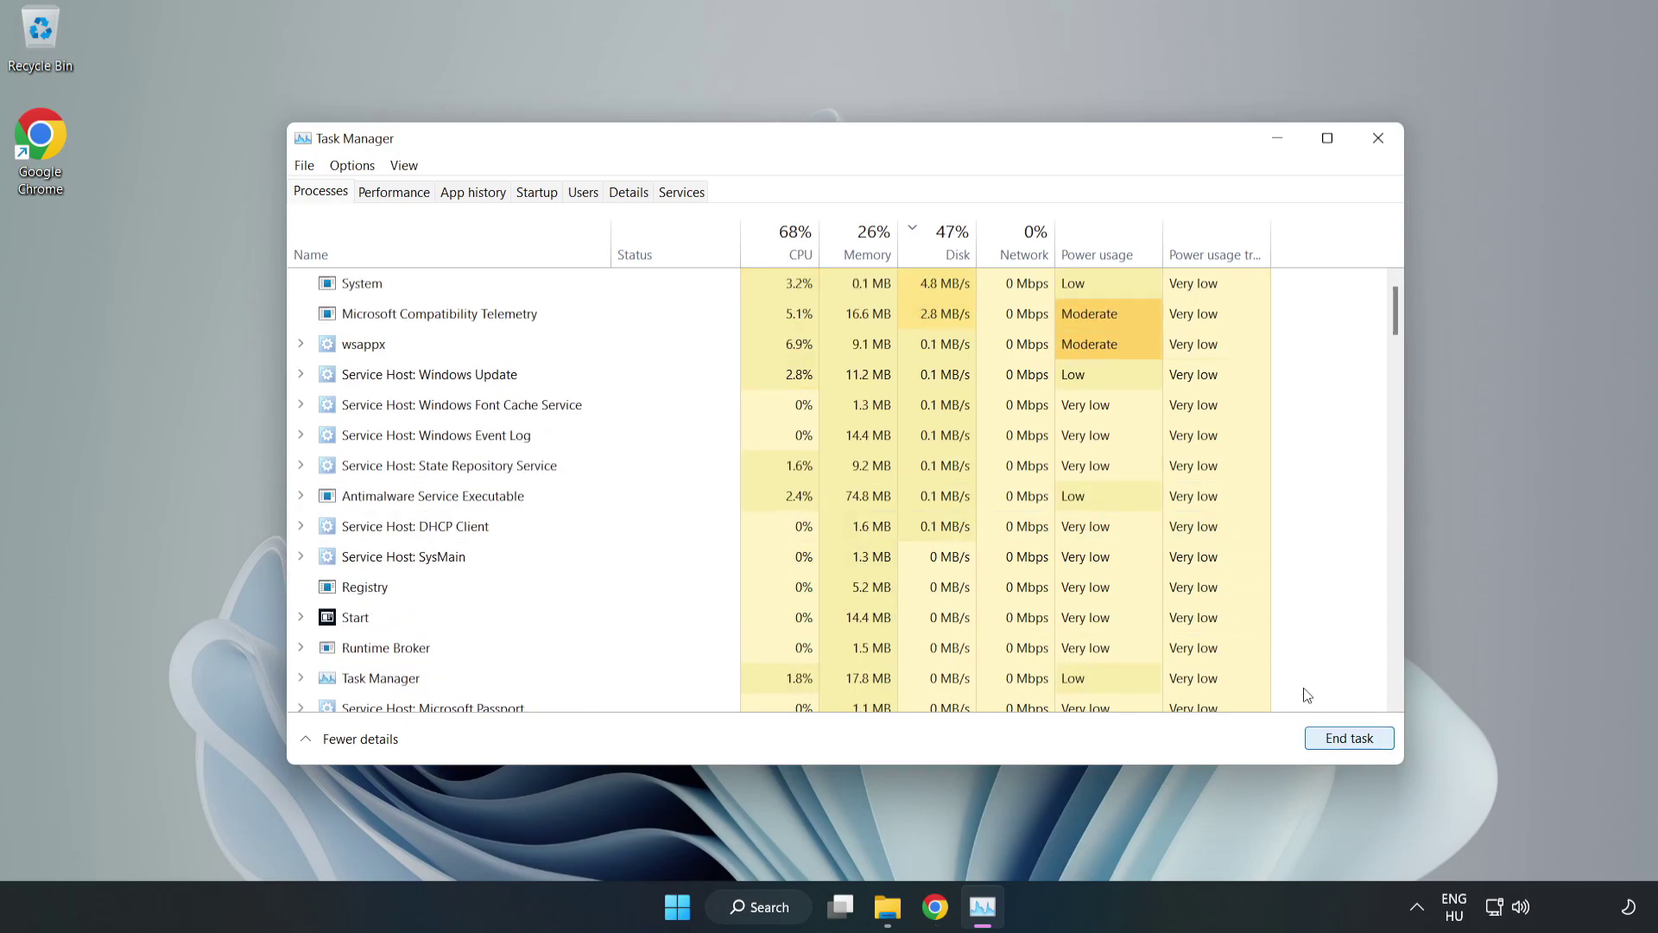
{"action": "mouse_move", "coordinate": [1401, 316]}
{"action": "left_mouse_down"}
{"action": "mouse_move", "coordinate": [1391, 620]}
{"action": "mouse_move", "coordinate": [1392, 293]}
{"action": "left_mouse_up"}
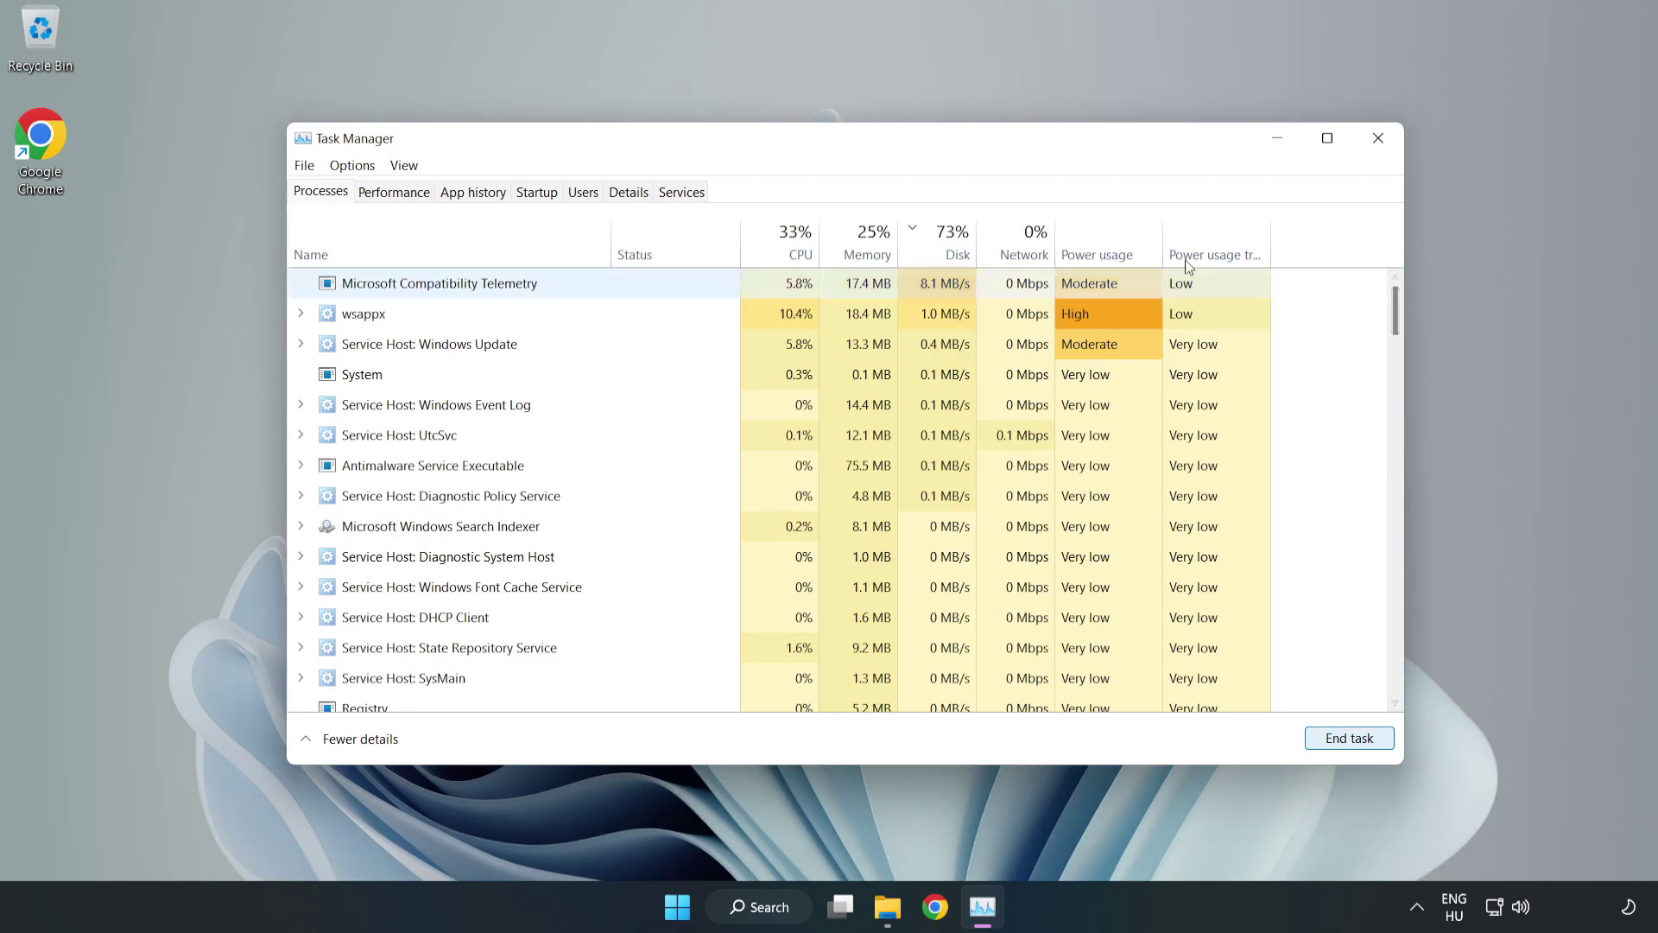
- Disable Cortana and Phone Link in Task Manager's list of startup apps
{"action": "left_click", "coordinate": [545, 195]}
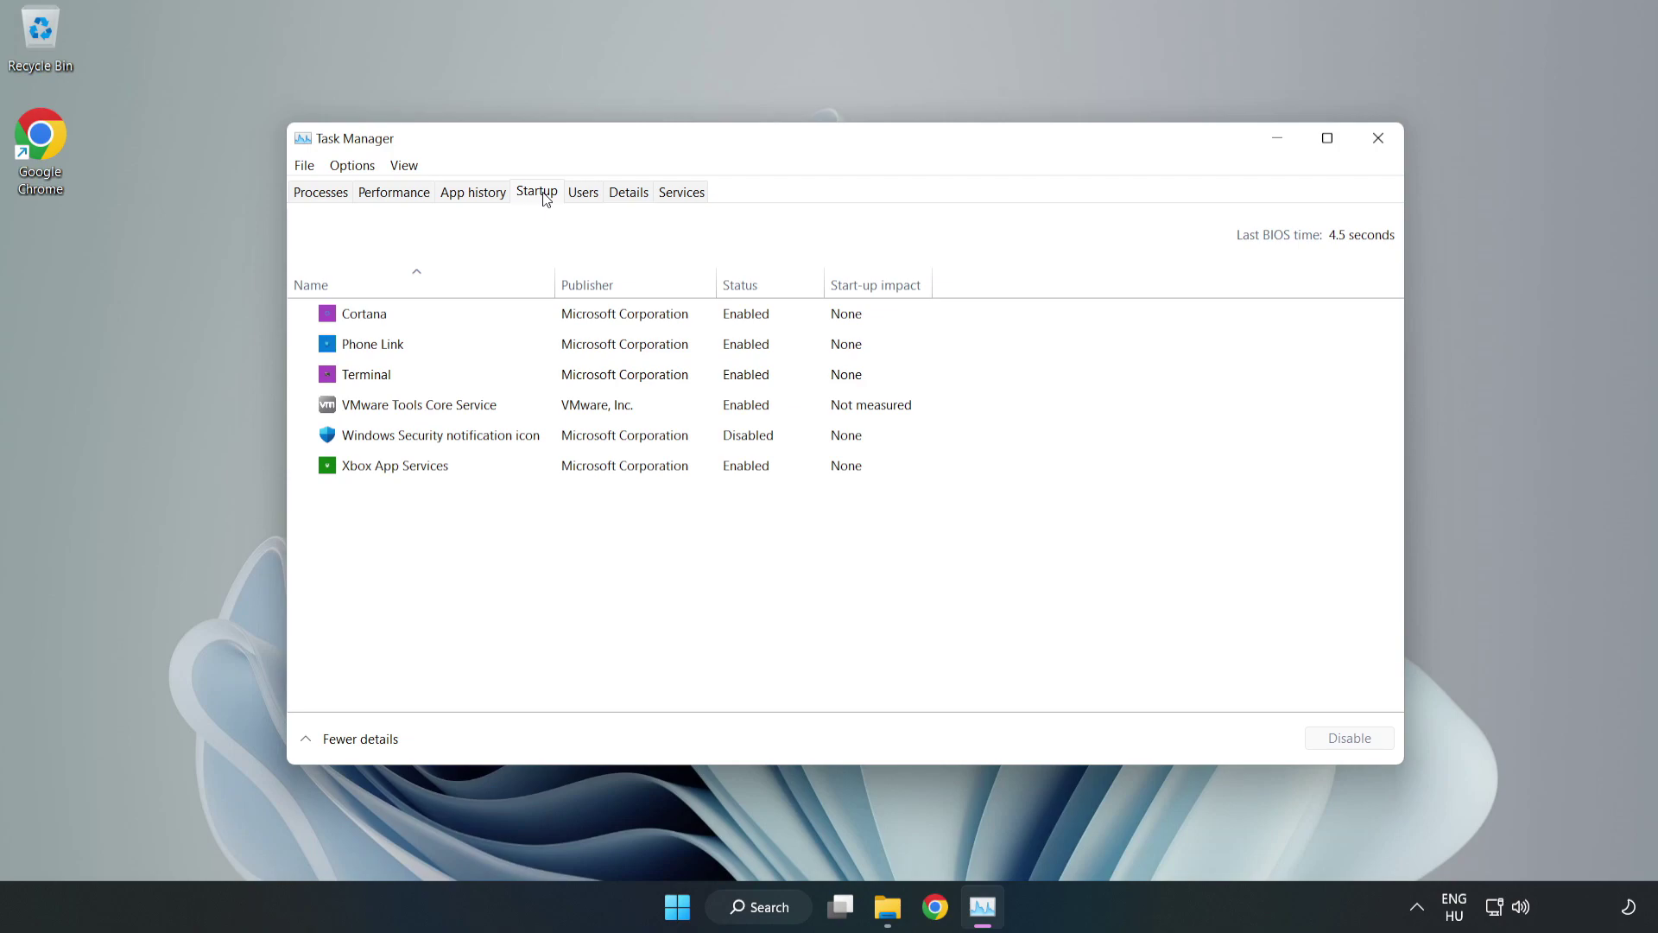
{"action": "left_click", "coordinate": [625, 313]}
{"action": "left_click", "coordinate": [1335, 748]}
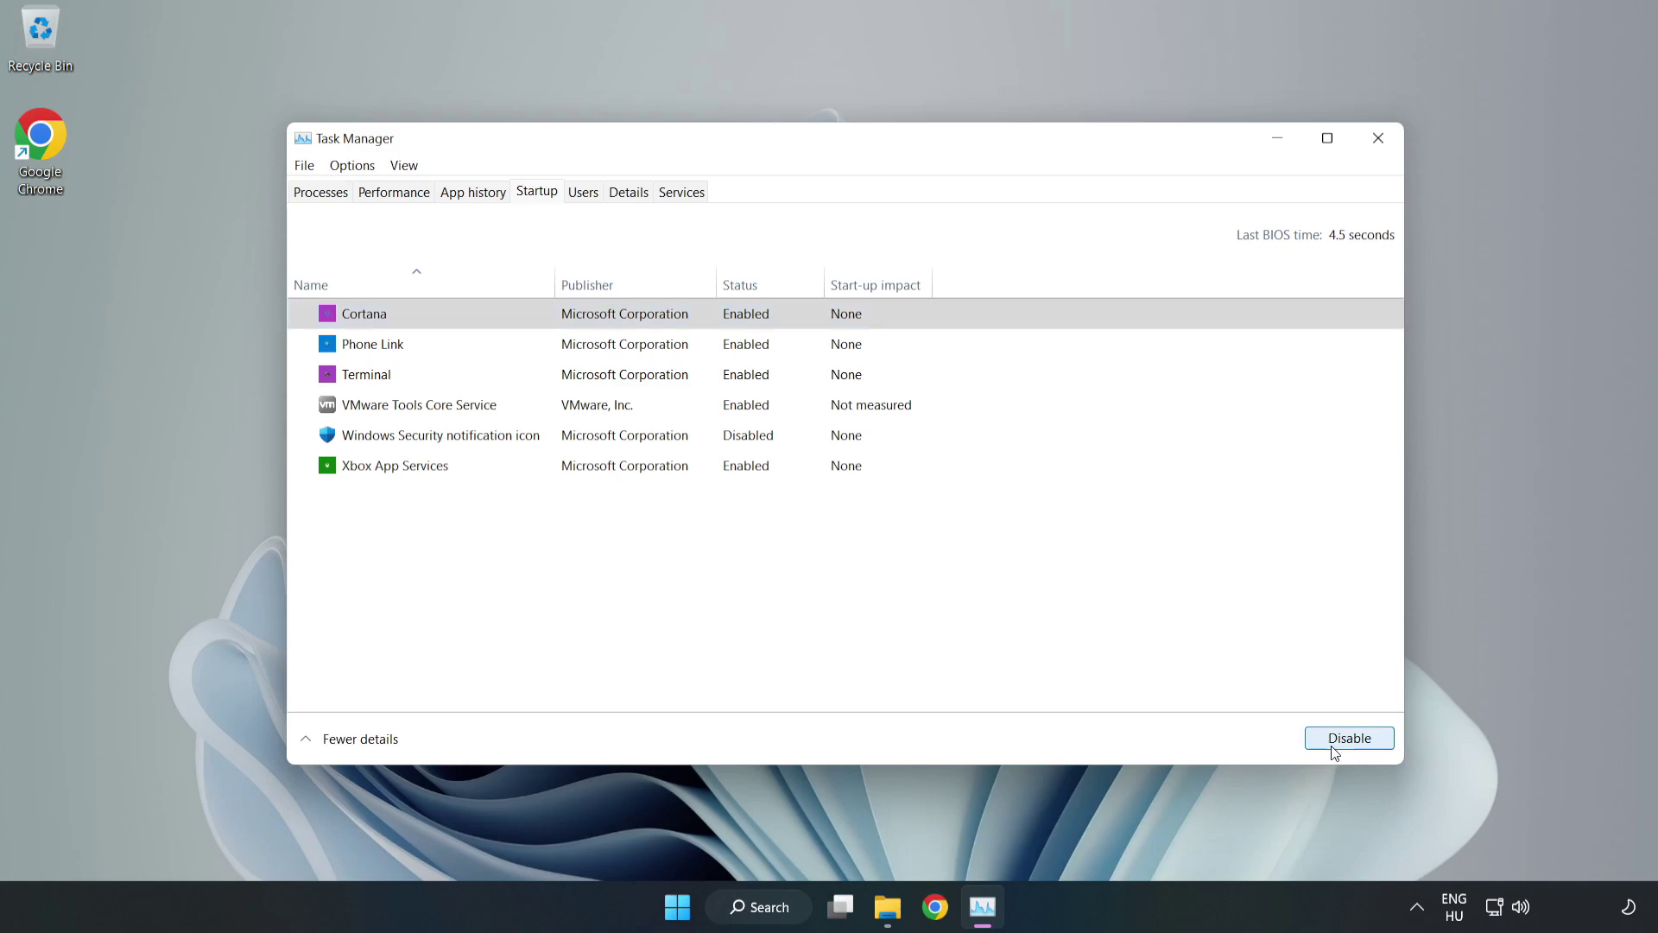
{"action": "left_click", "coordinate": [761, 344]}
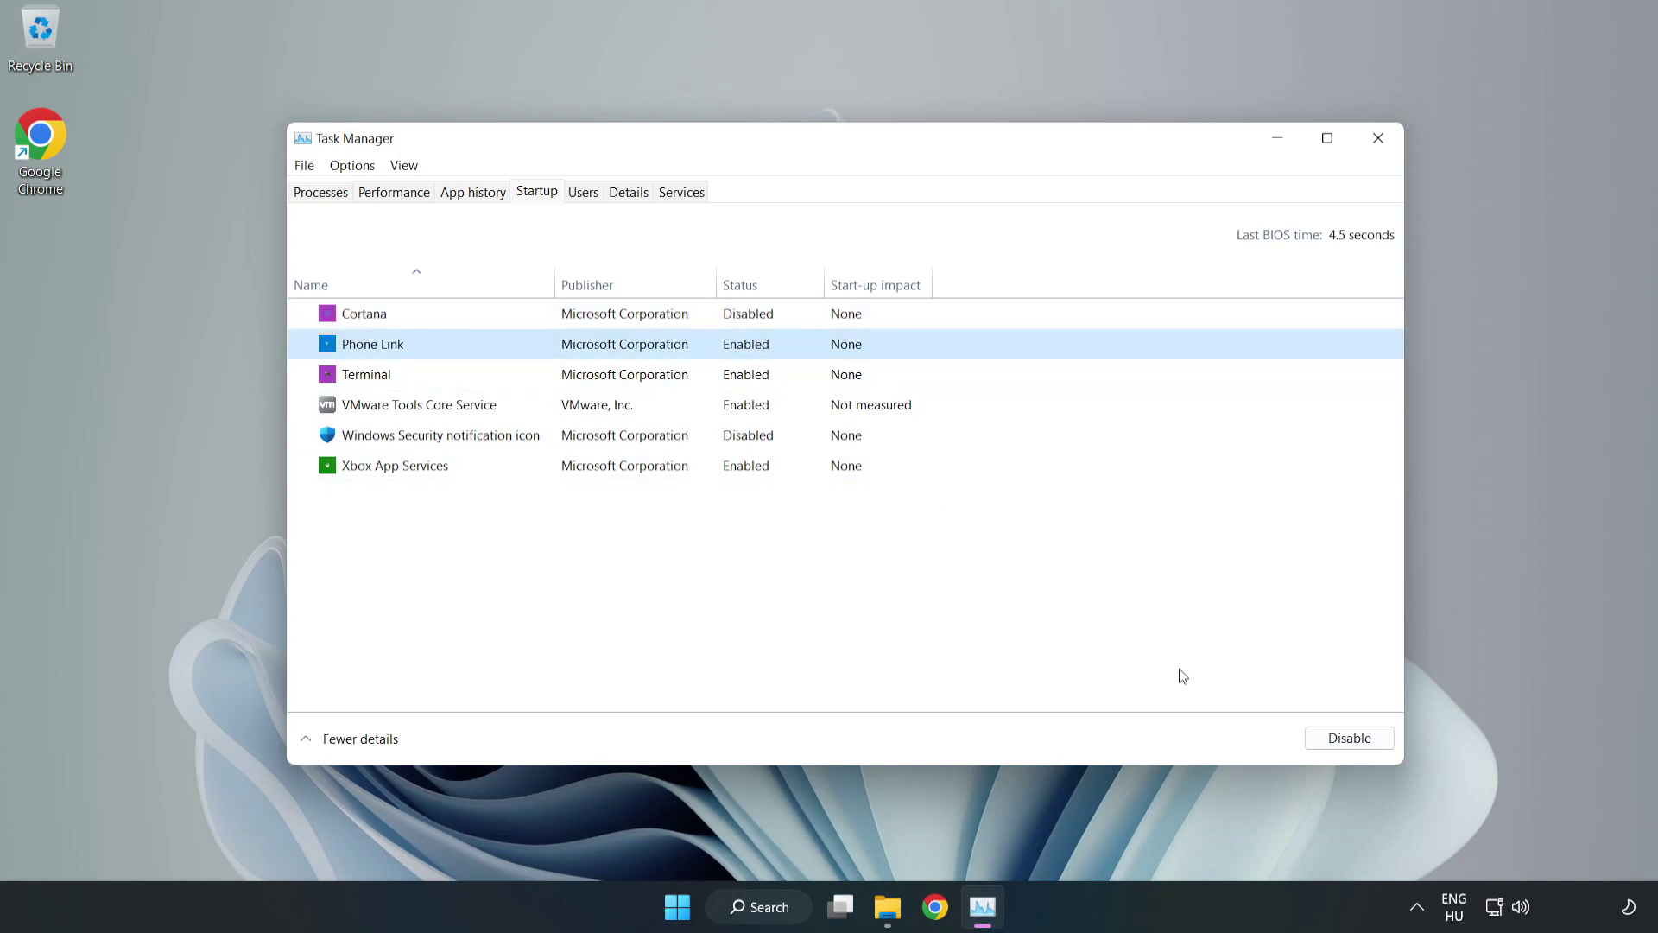
{"action": "left_click", "coordinate": [1344, 738]}
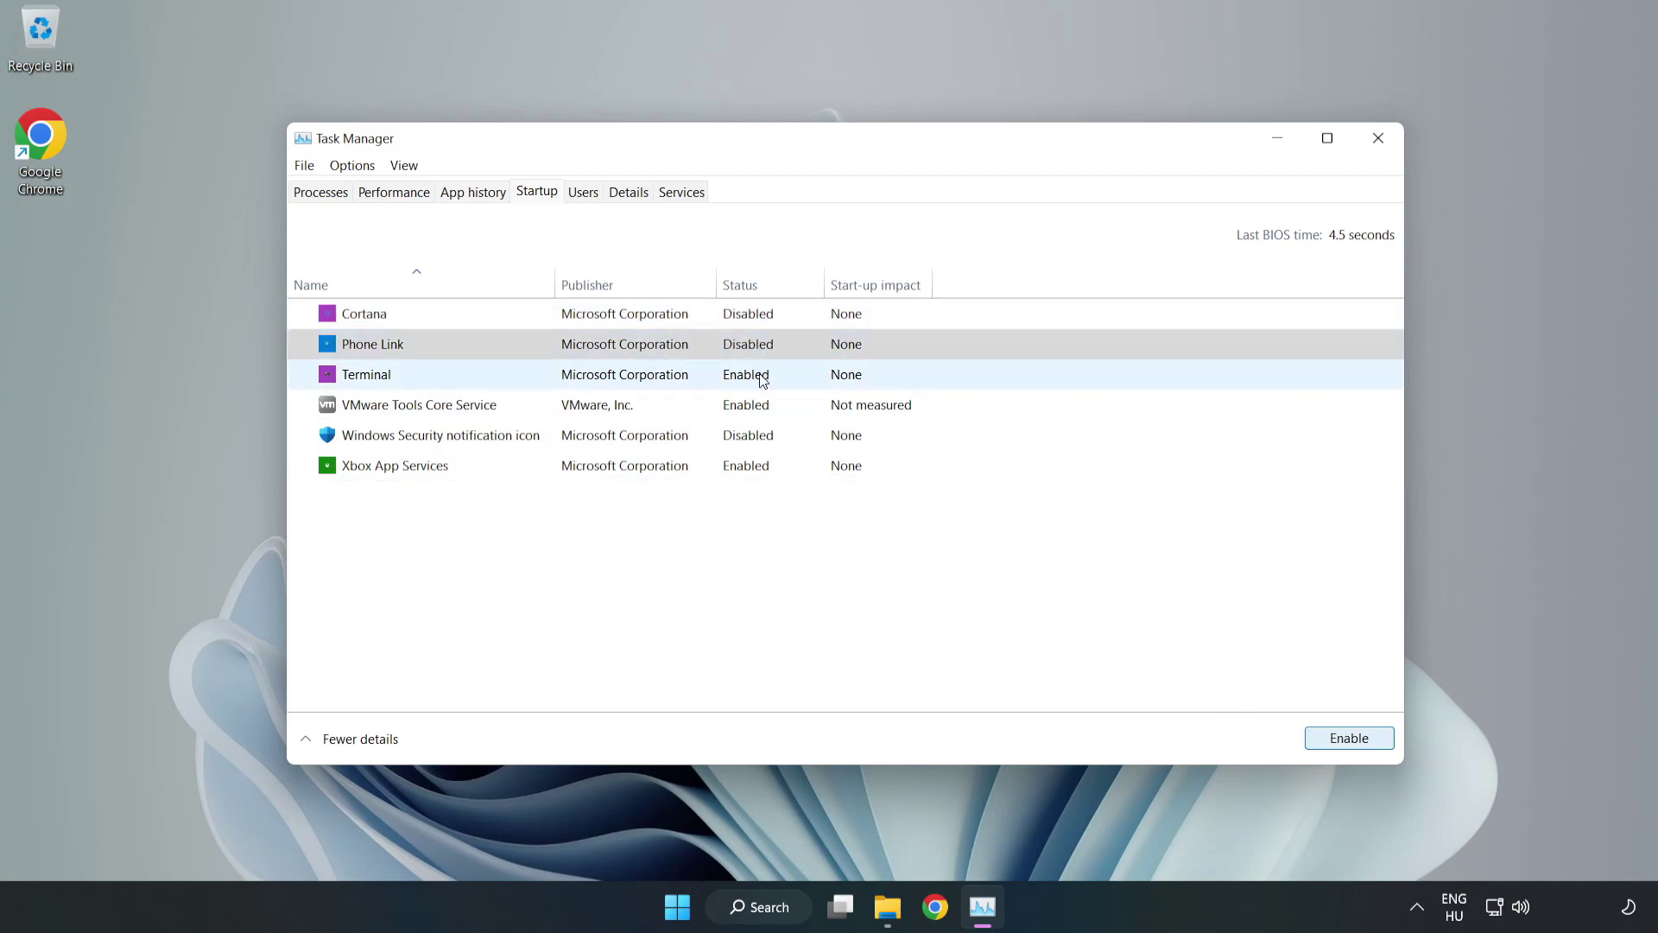
- Disable Terminal and Xbox App Services in the list of startup apps, and close Task Manager
{"action": "left_click", "coordinate": [762, 376]}
{"action": "left_click", "coordinate": [1358, 745]}
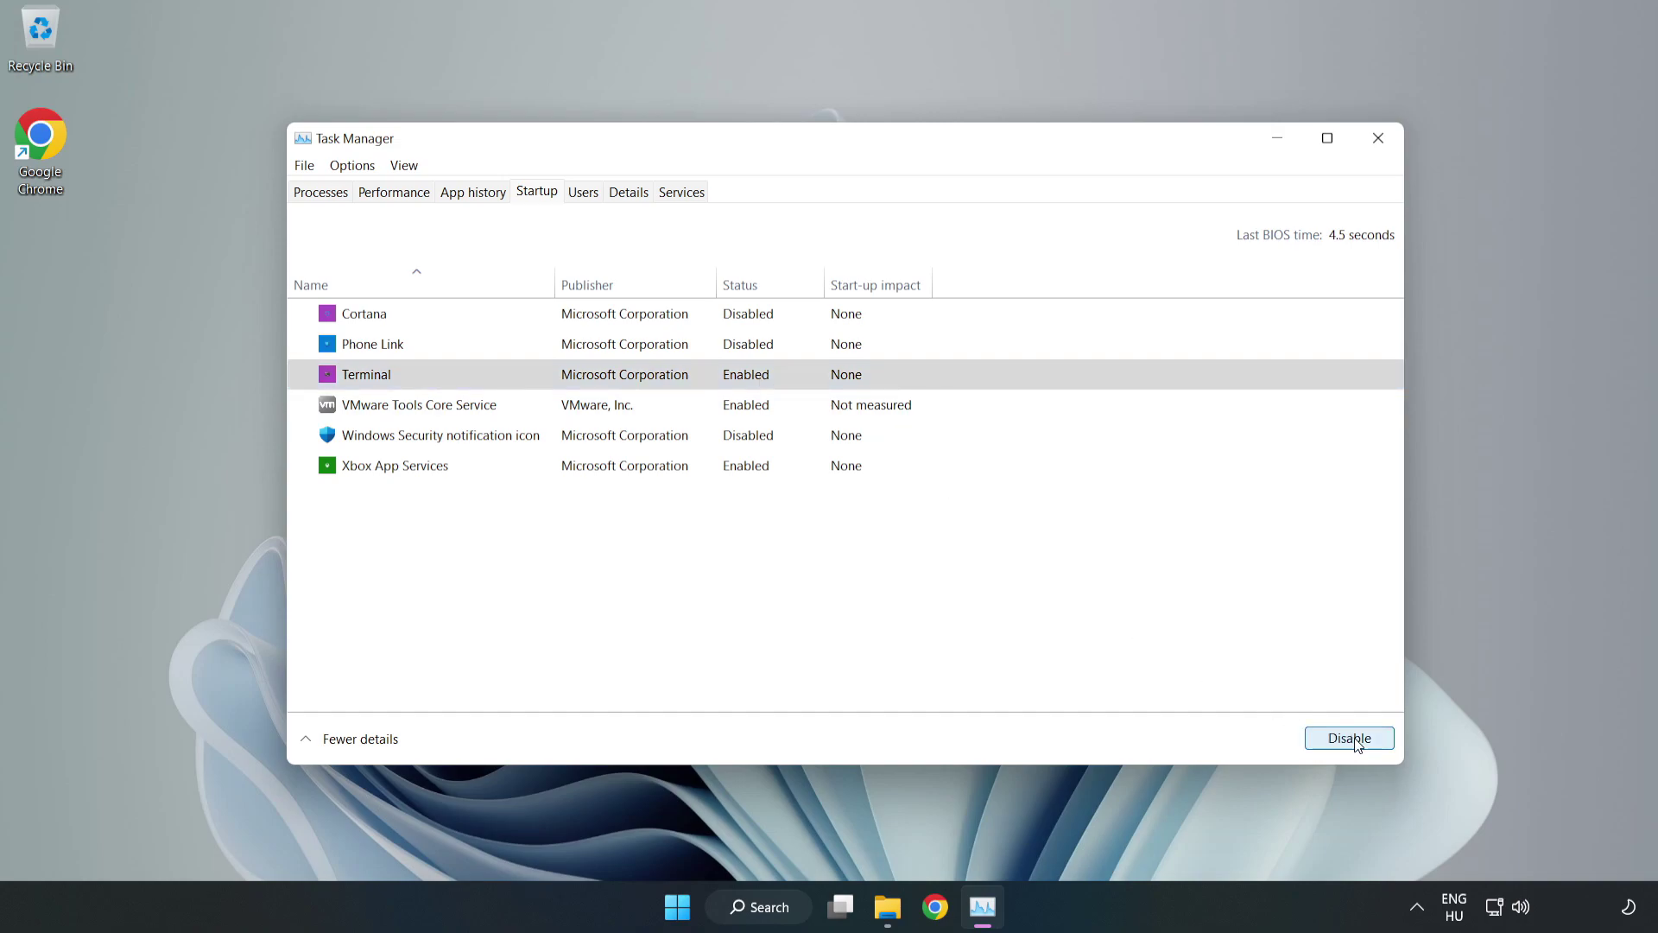
{"action": "left_click", "coordinate": [571, 467]}
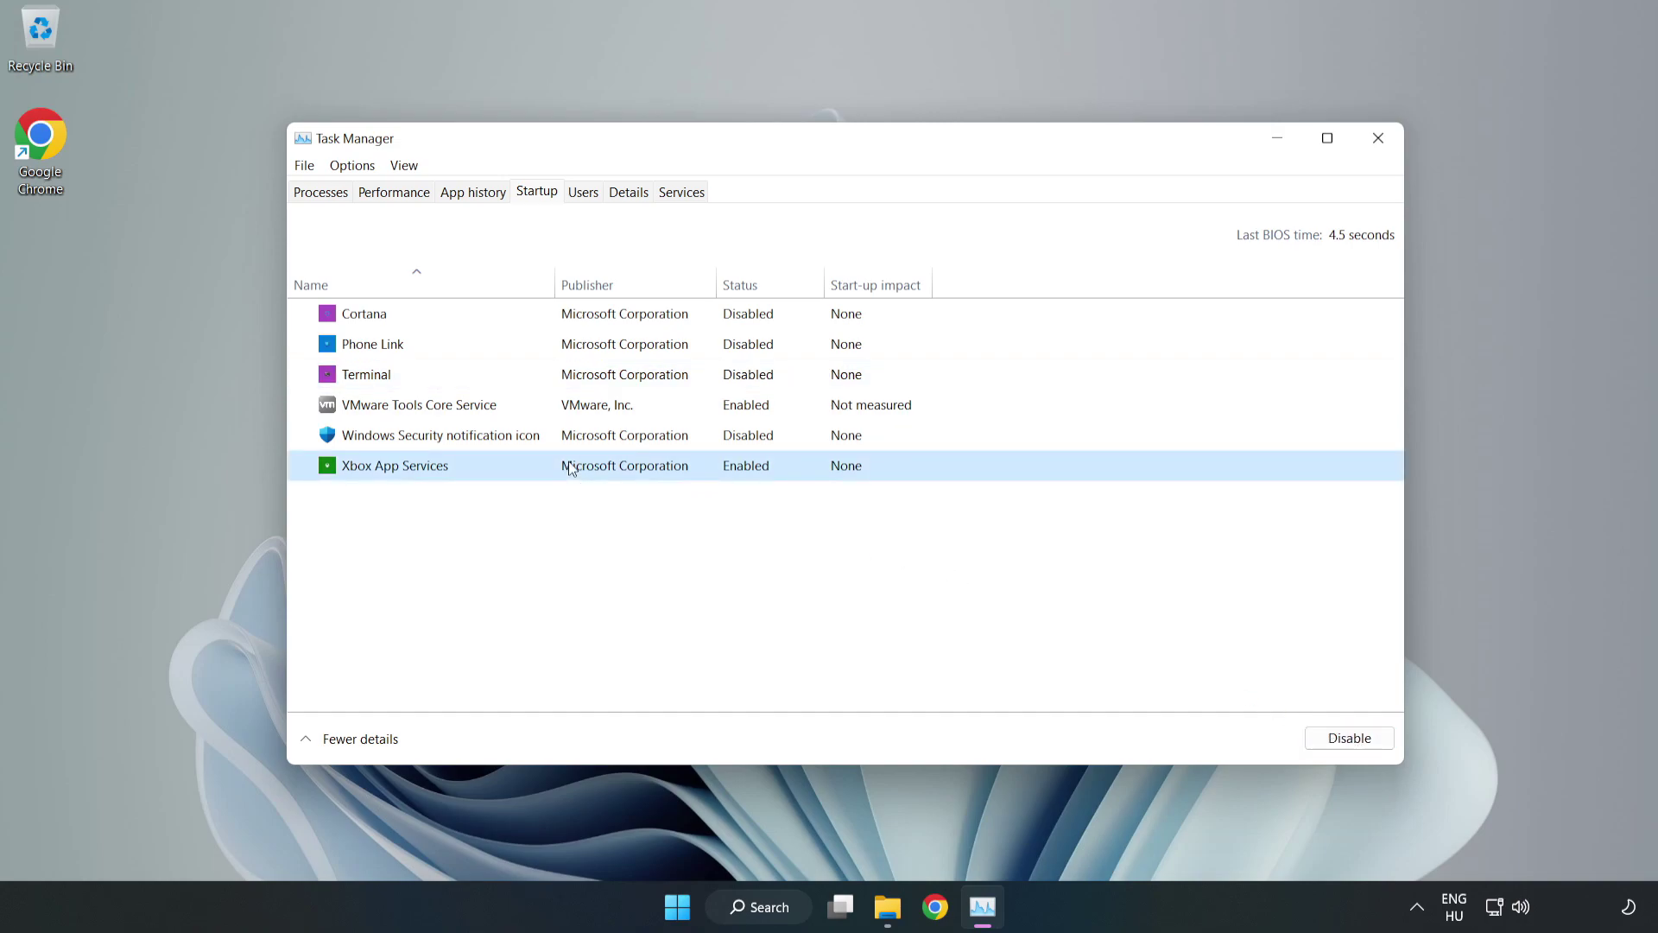
{"action": "left_click", "coordinate": [1324, 742]}
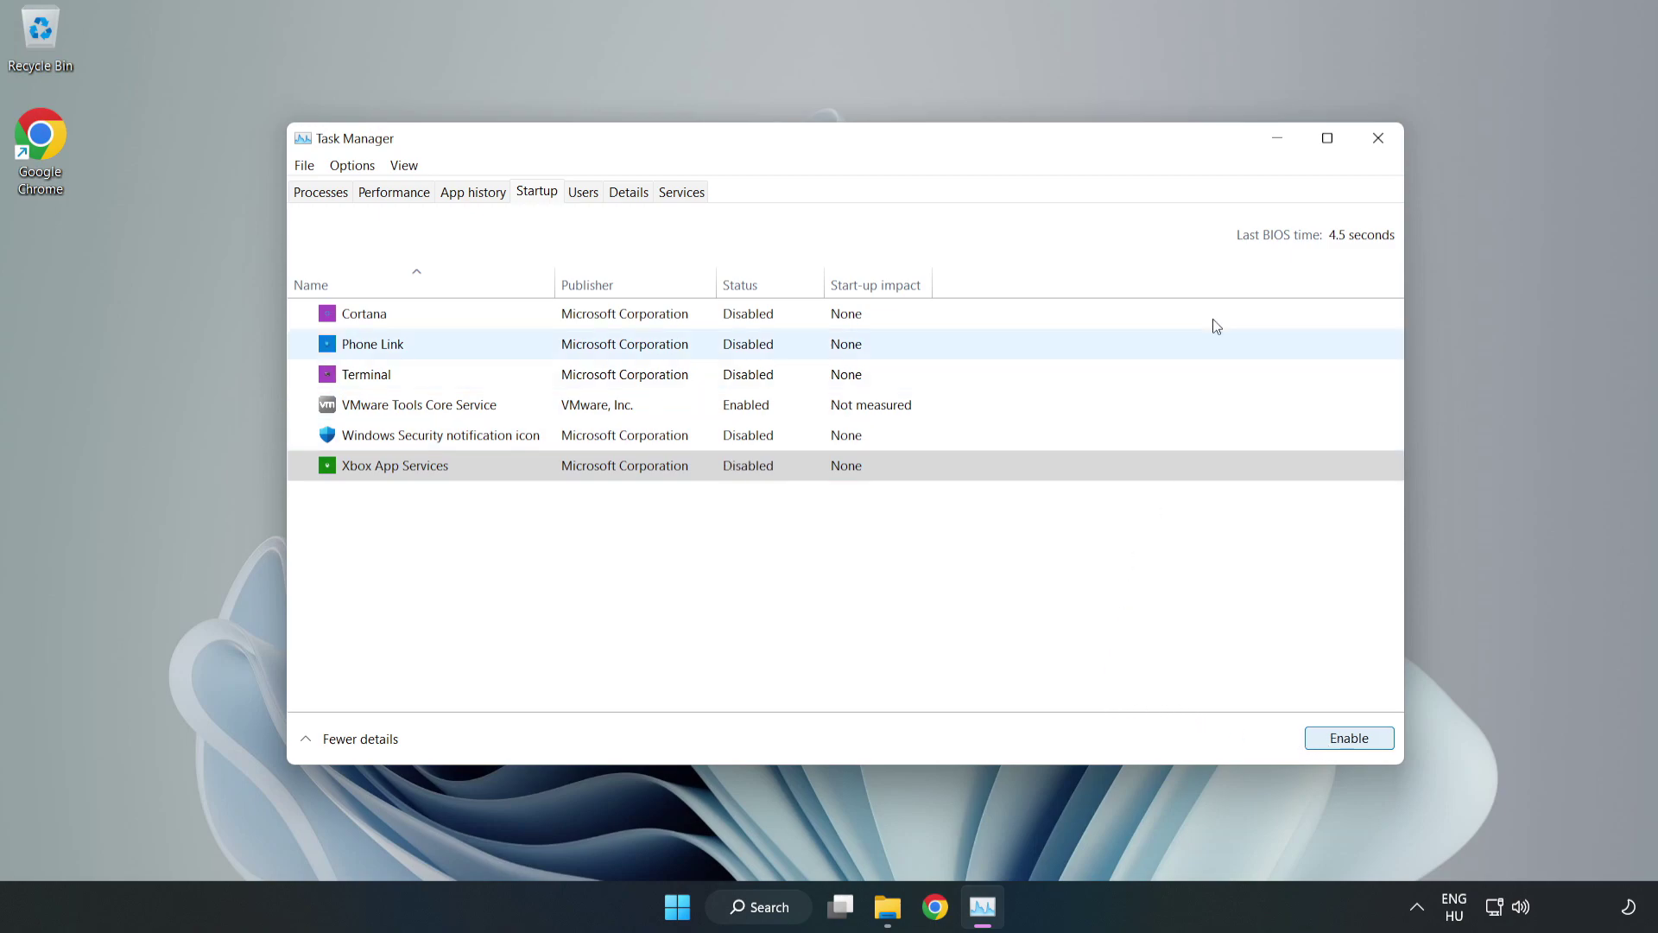
{"action": "left_click", "coordinate": [1378, 138]}
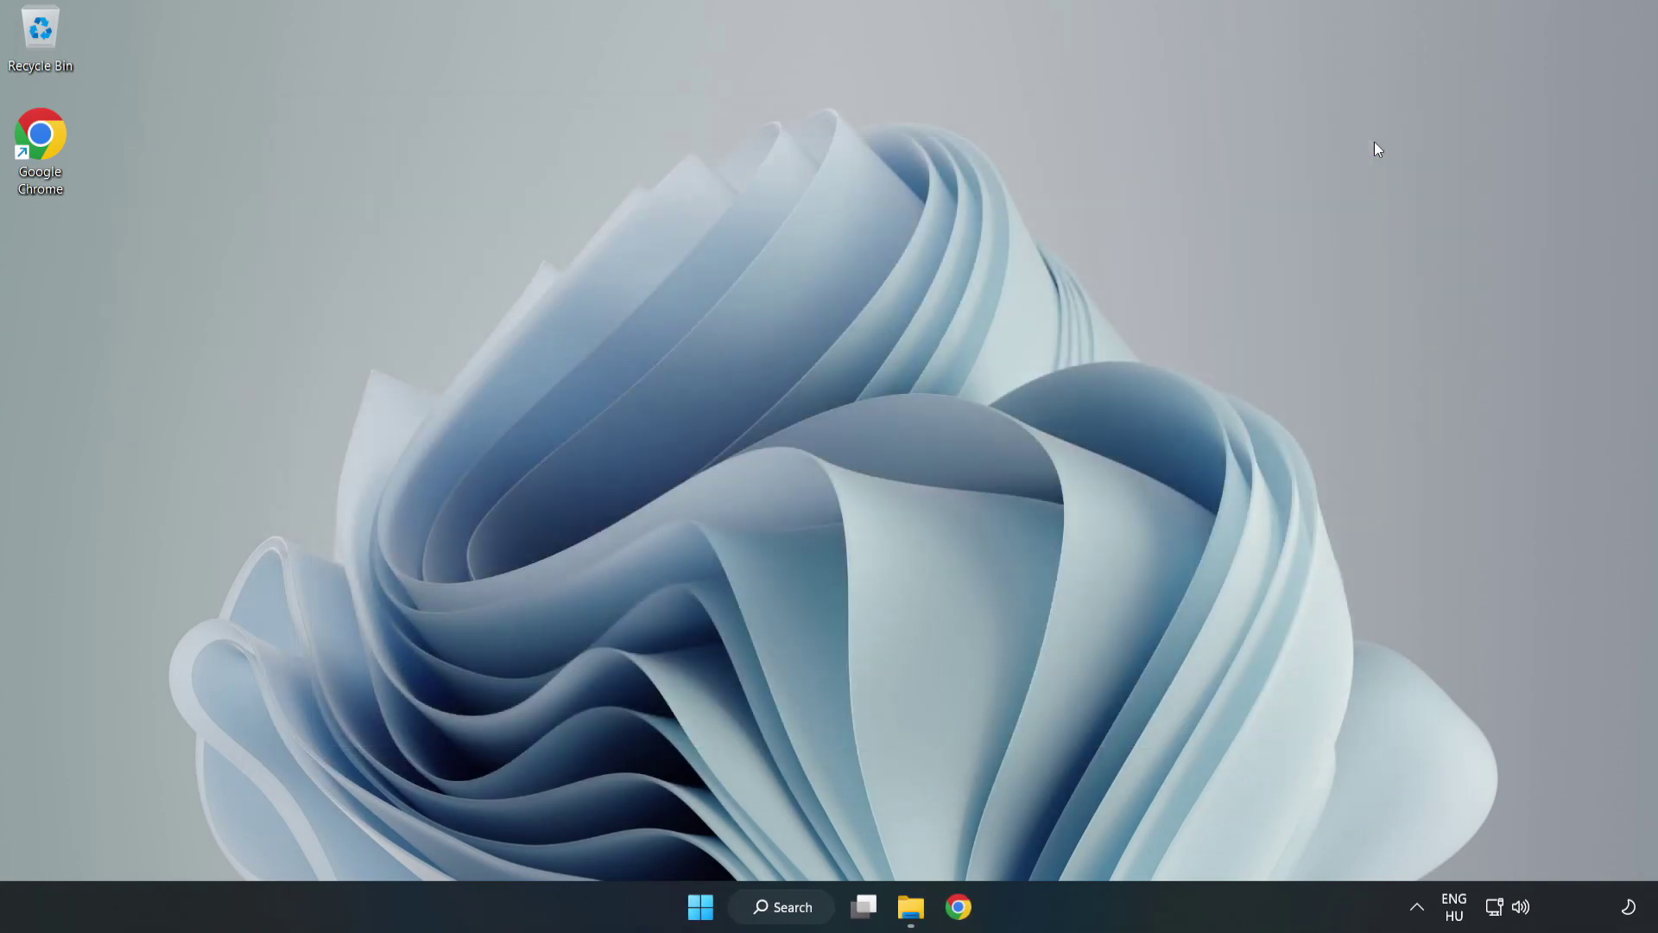
- Search Windows for "update", run a check for updates in the Windows Update settings, and close Settings
{"action": "left_click", "coordinate": [786, 909]}
{"action": "type", "text": "update"}
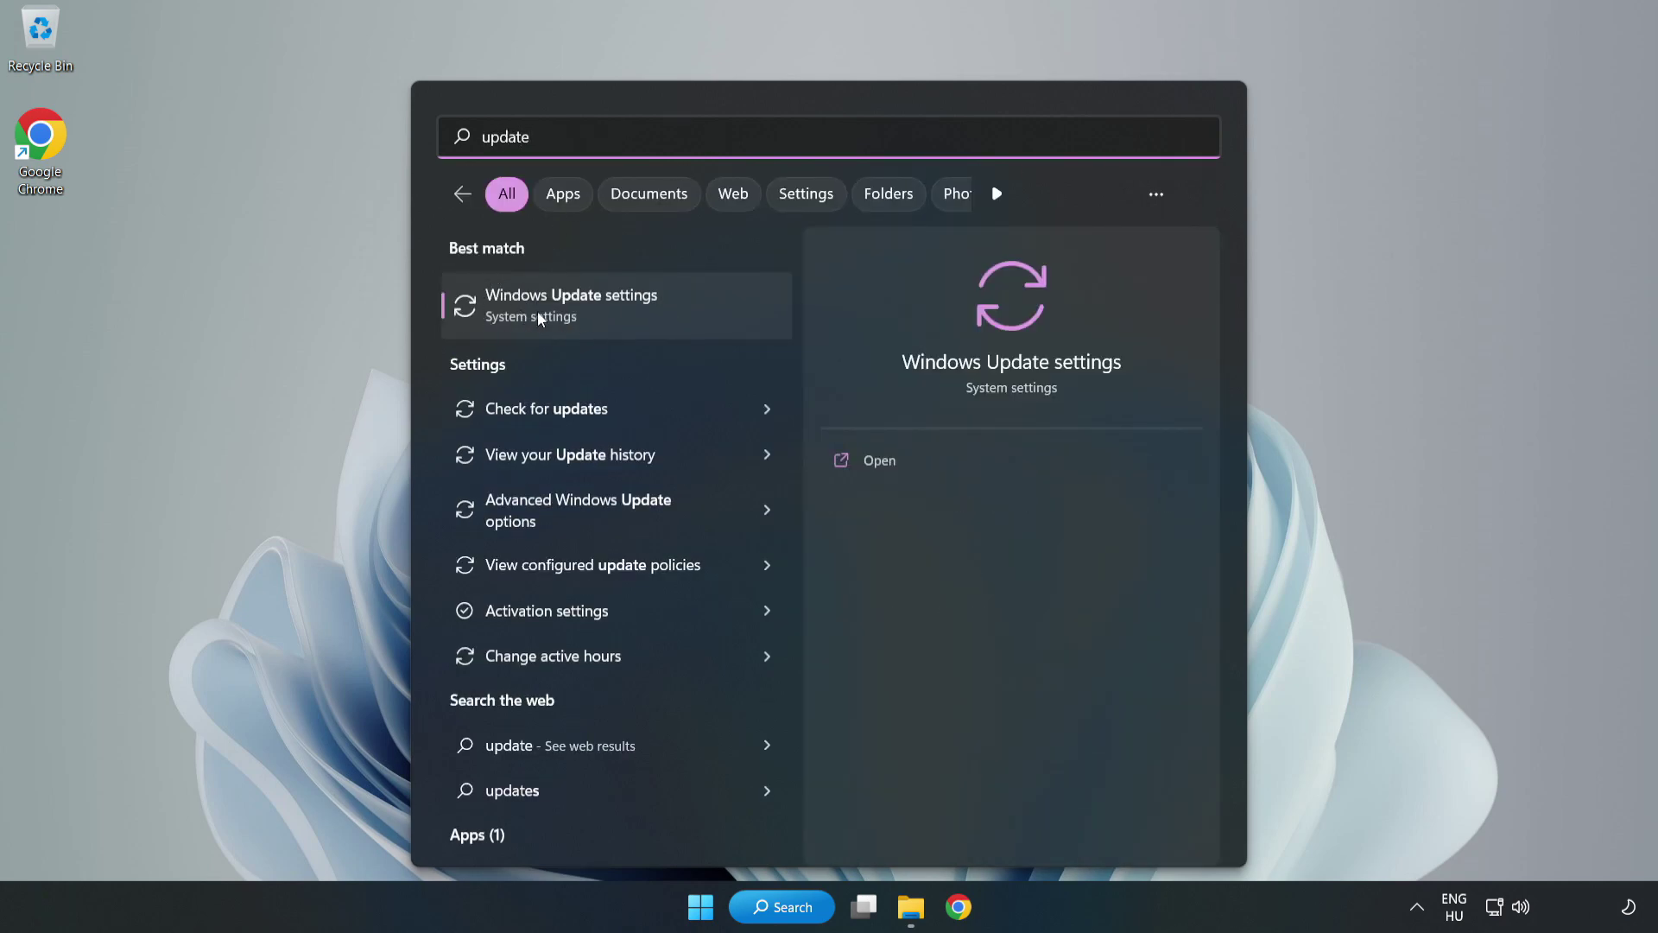
{"action": "left_click", "coordinate": [676, 328]}
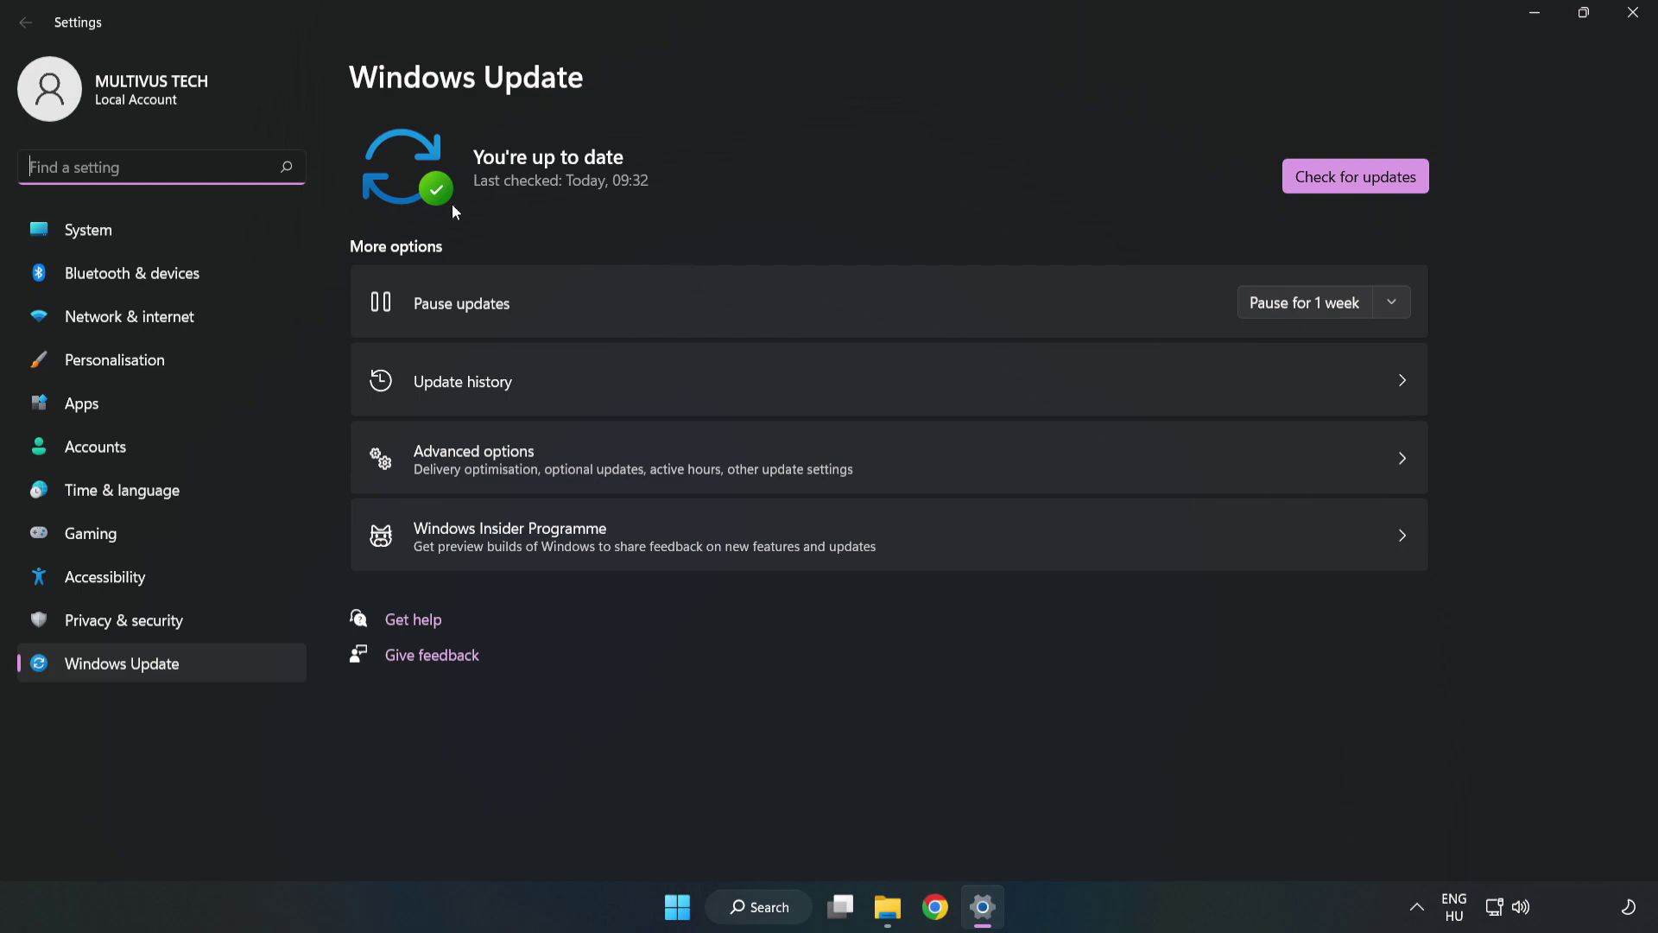
{"action": "left_click", "coordinate": [1334, 182]}
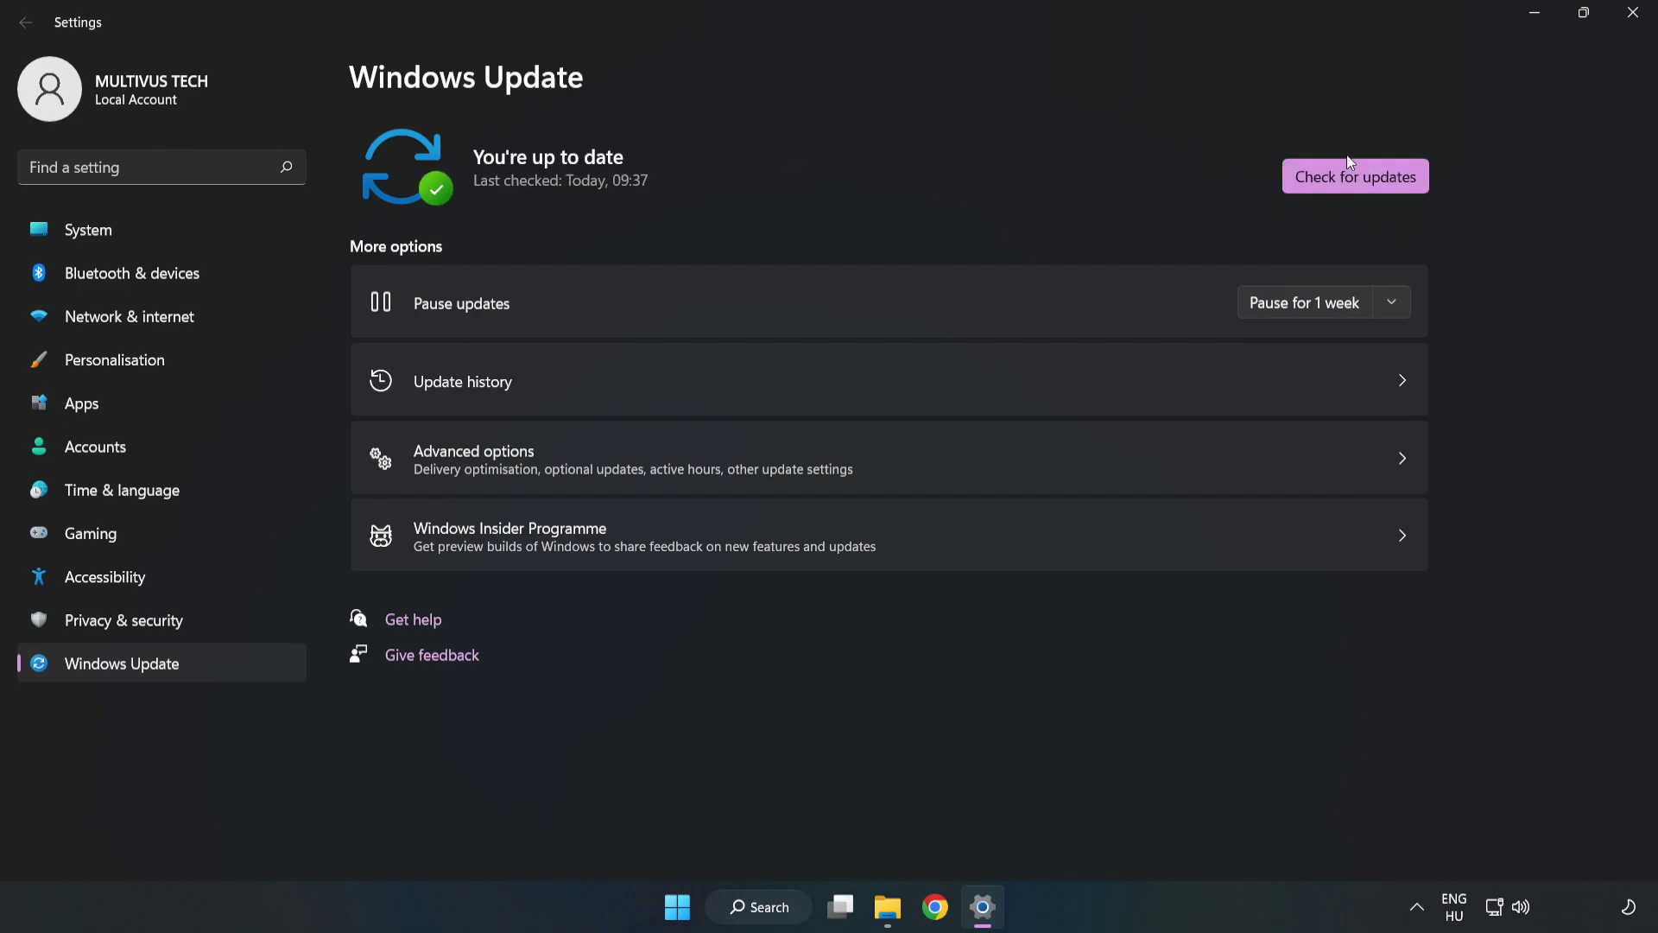
{"action": "left_click", "coordinate": [1627, 22]}
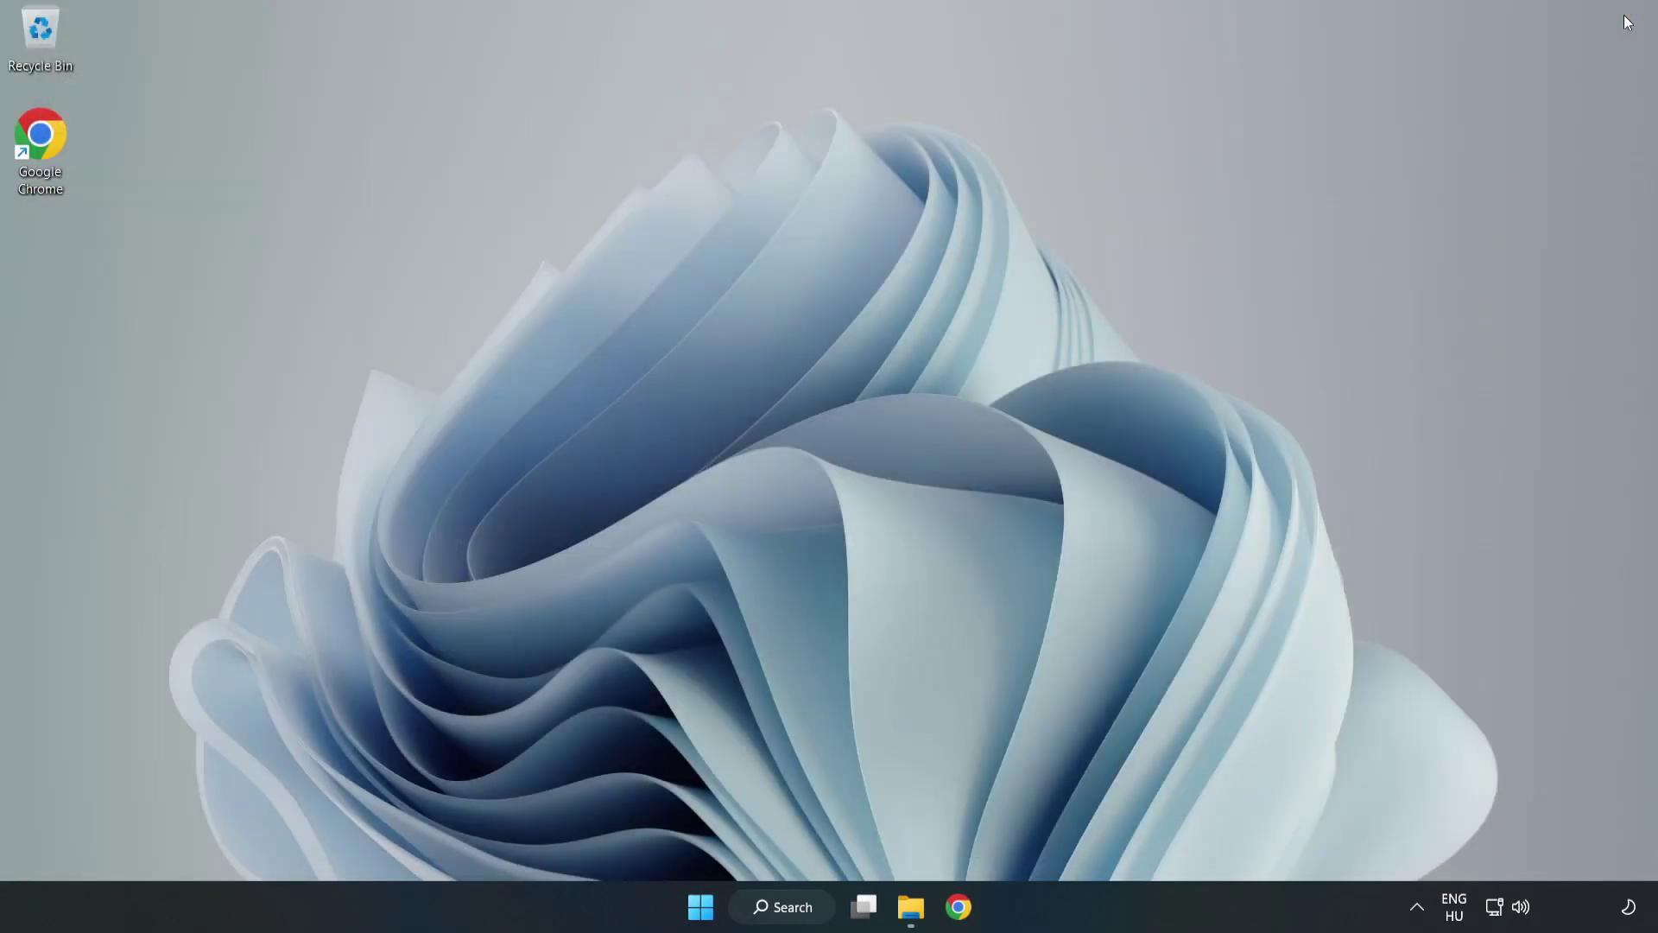
- Search Windows for "regedit", open Registry Editor and go to the key HKEY_CURRENT_USER\System\GameConfigStore
{"action": "left_click", "coordinate": [815, 911]}
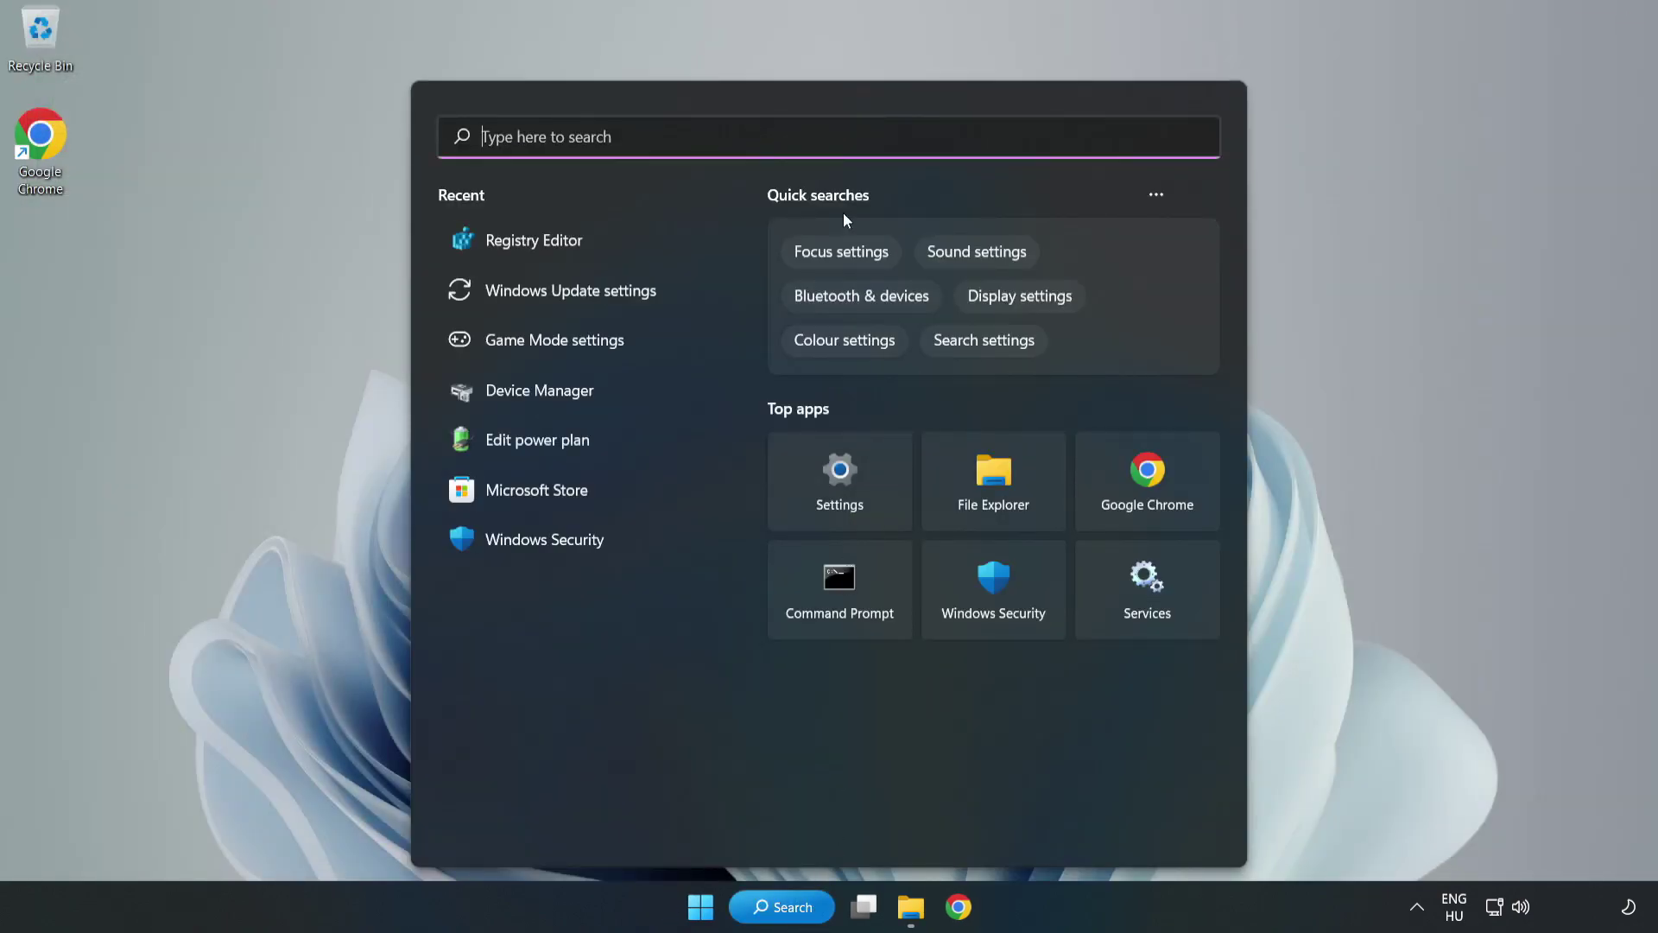
{"action": "type", "text": "regedit"}
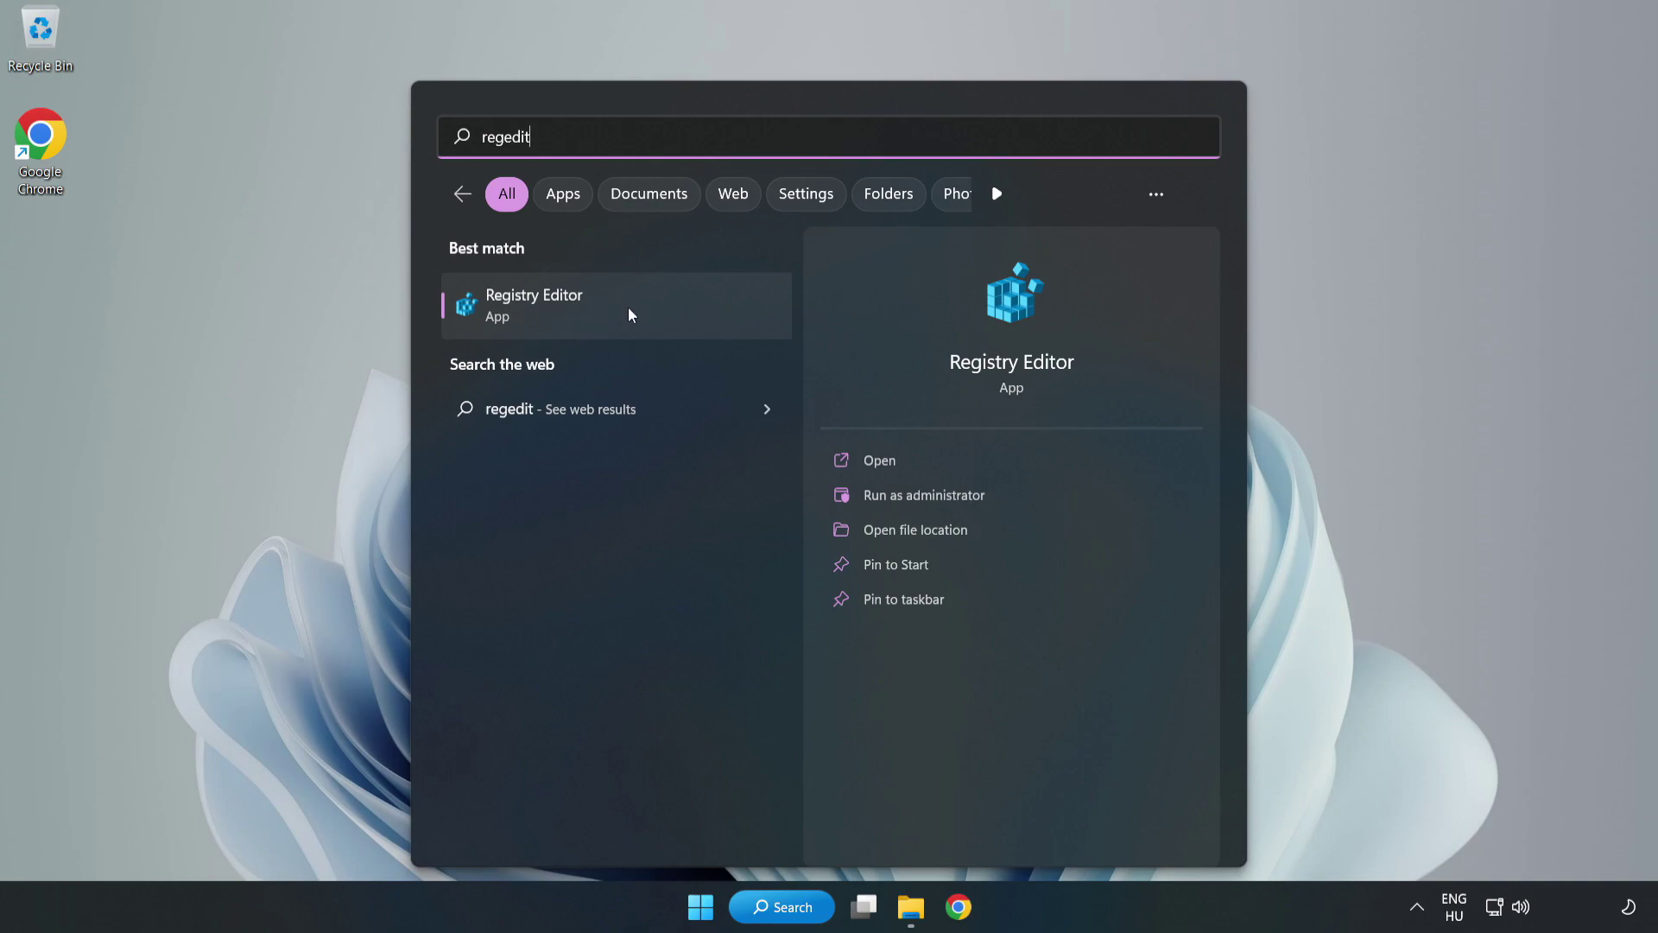
{"action": "left_click", "coordinate": [634, 308]}
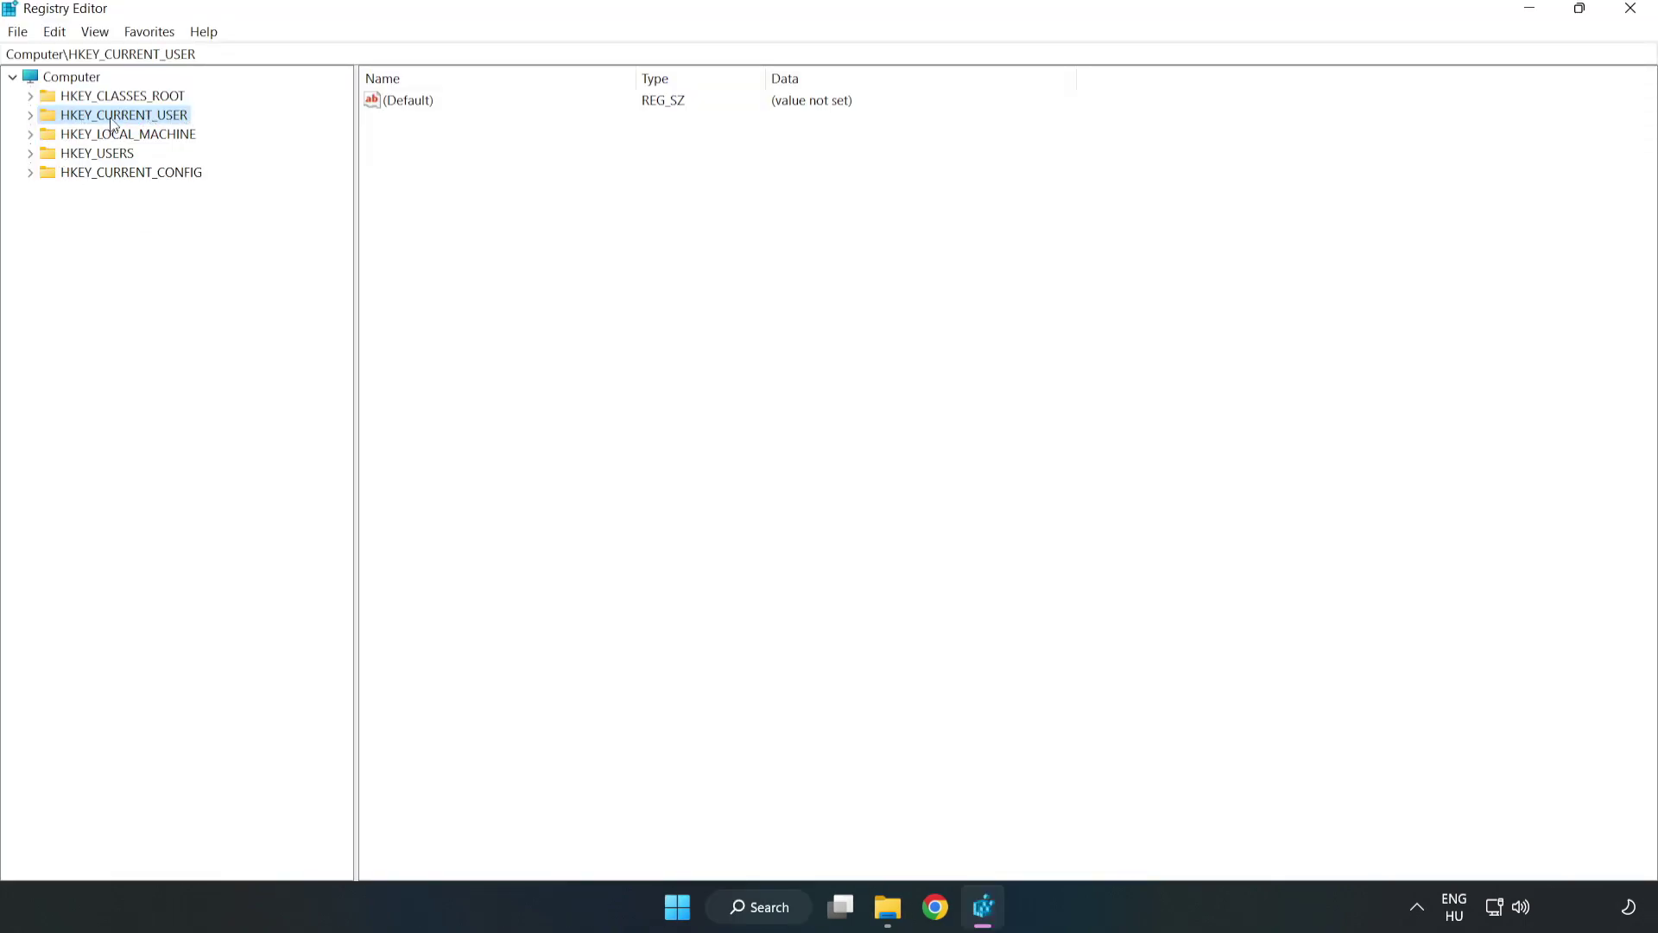
{"action": "left_click", "coordinate": [30, 116]}
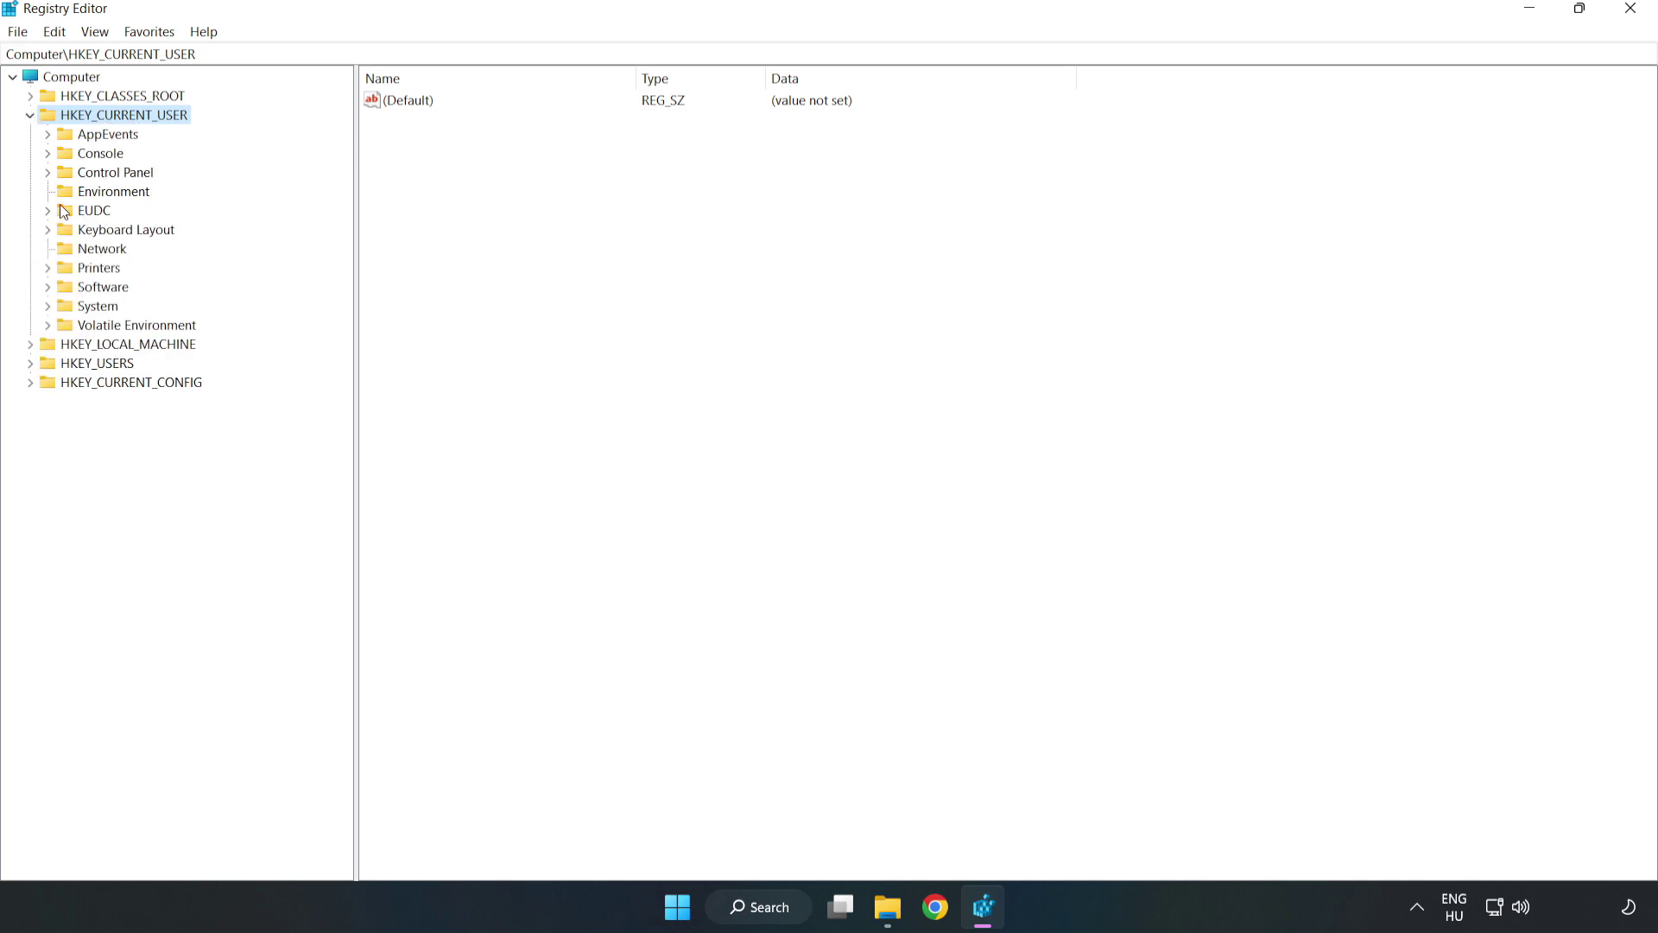
{"action": "left_click", "coordinate": [47, 308]}
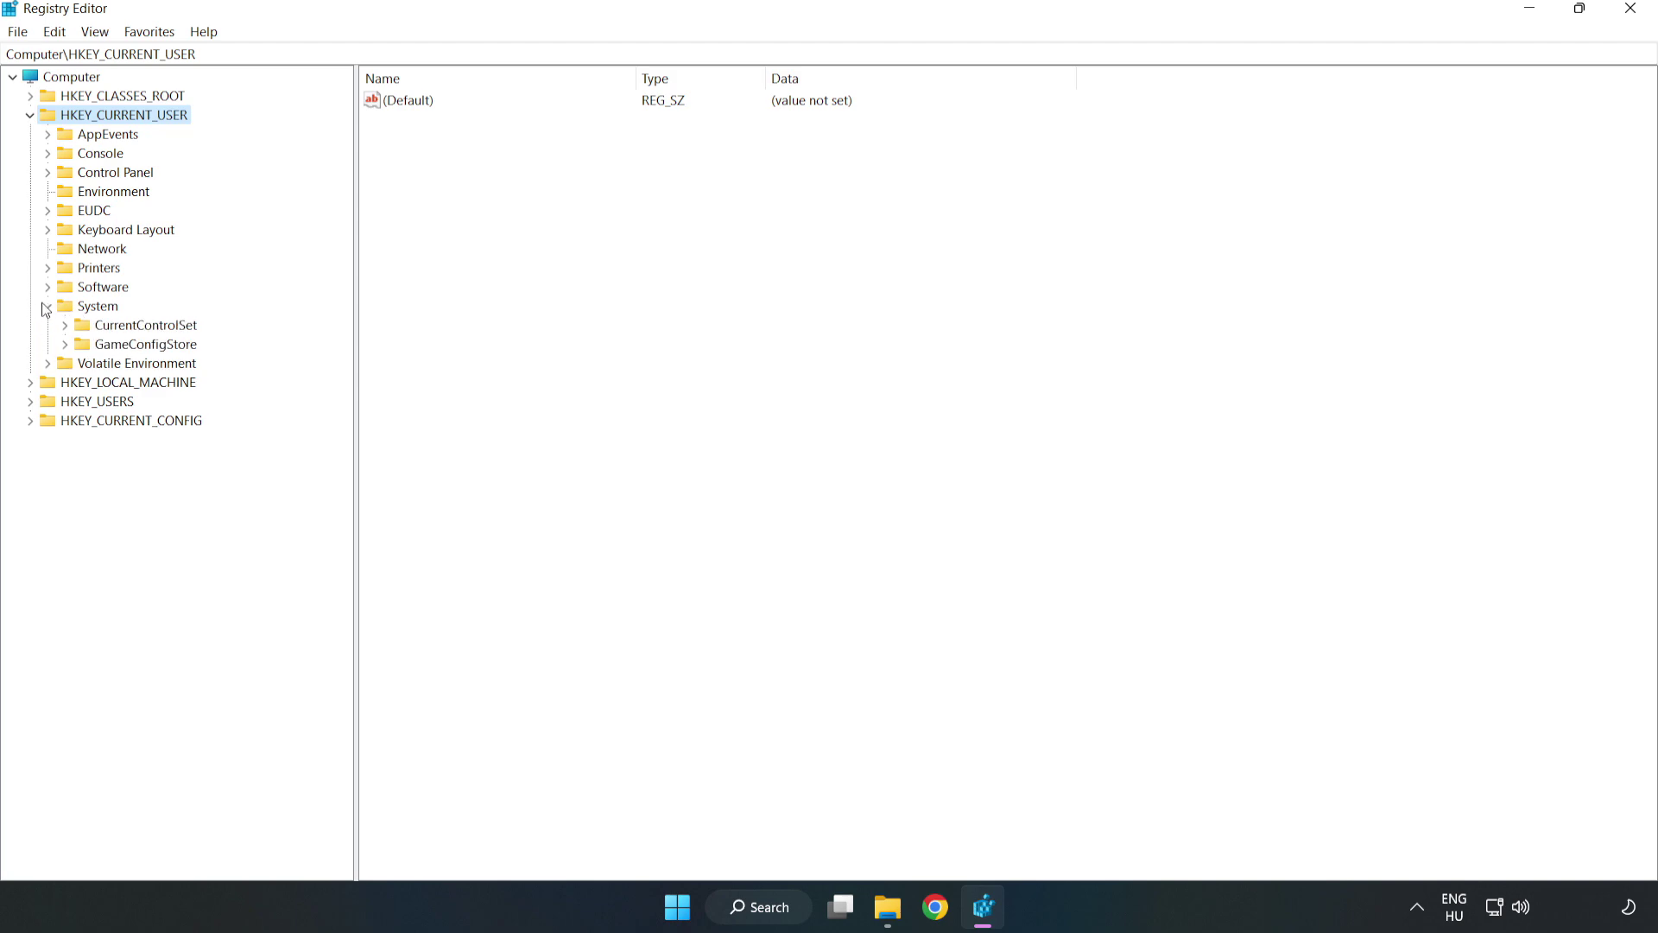
{"action": "left_click", "coordinate": [140, 349]}
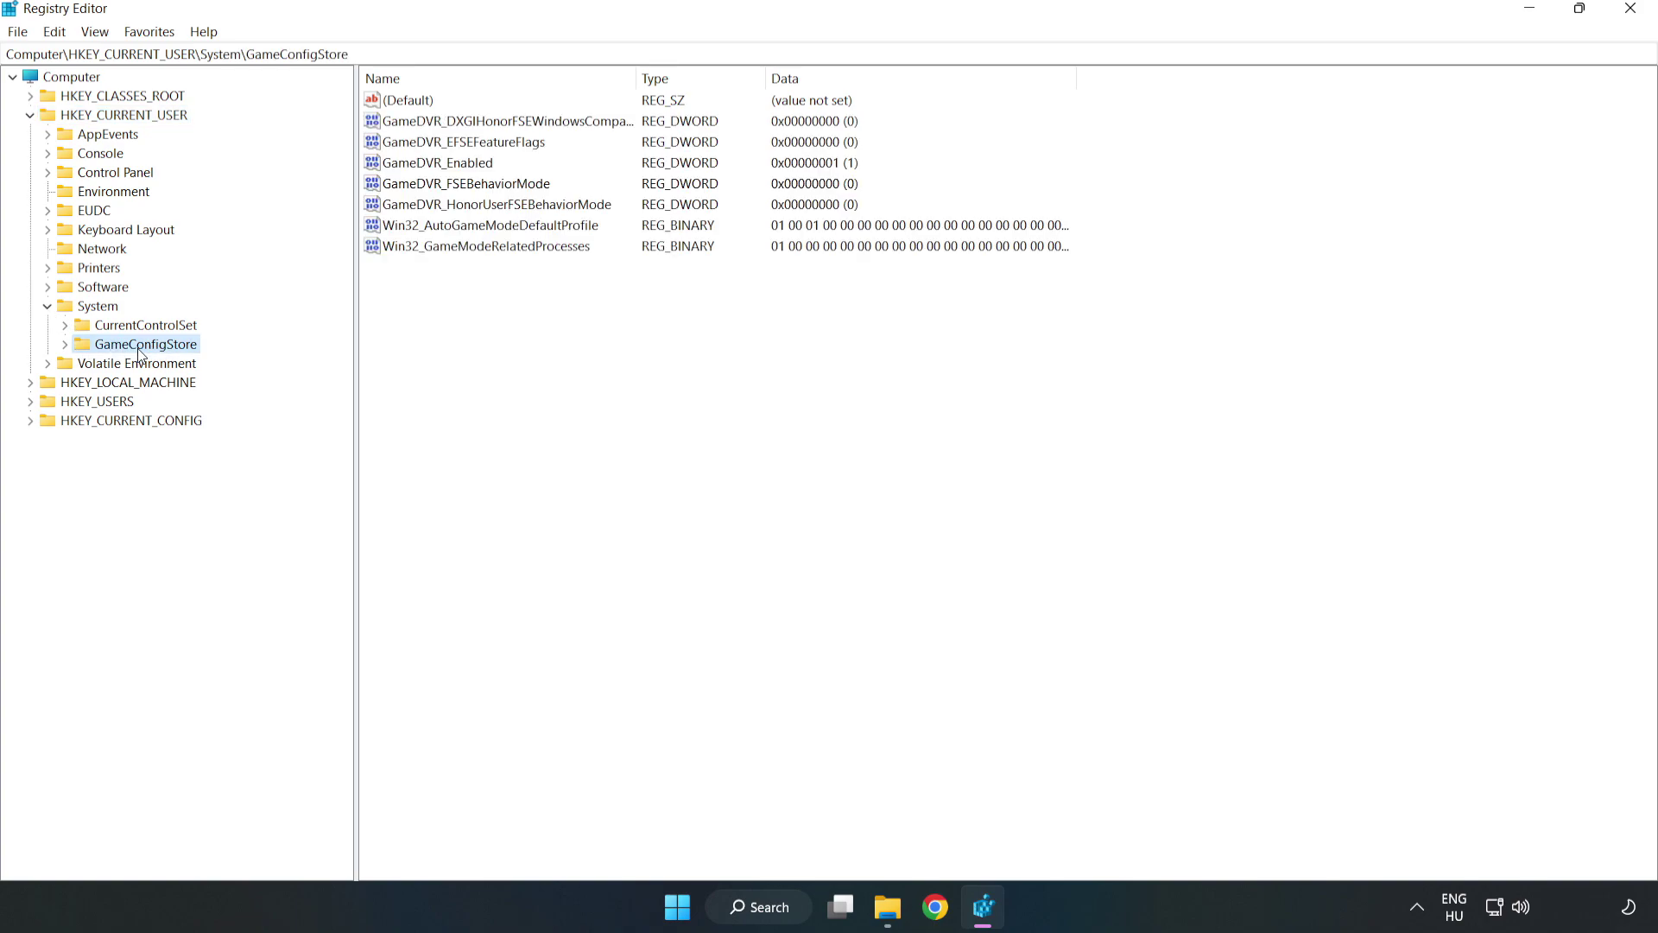
- Set the value data of the GameDVR_Enabled DWORD in GameConfigStore to 0
{"action": "left_click", "coordinate": [407, 166]}
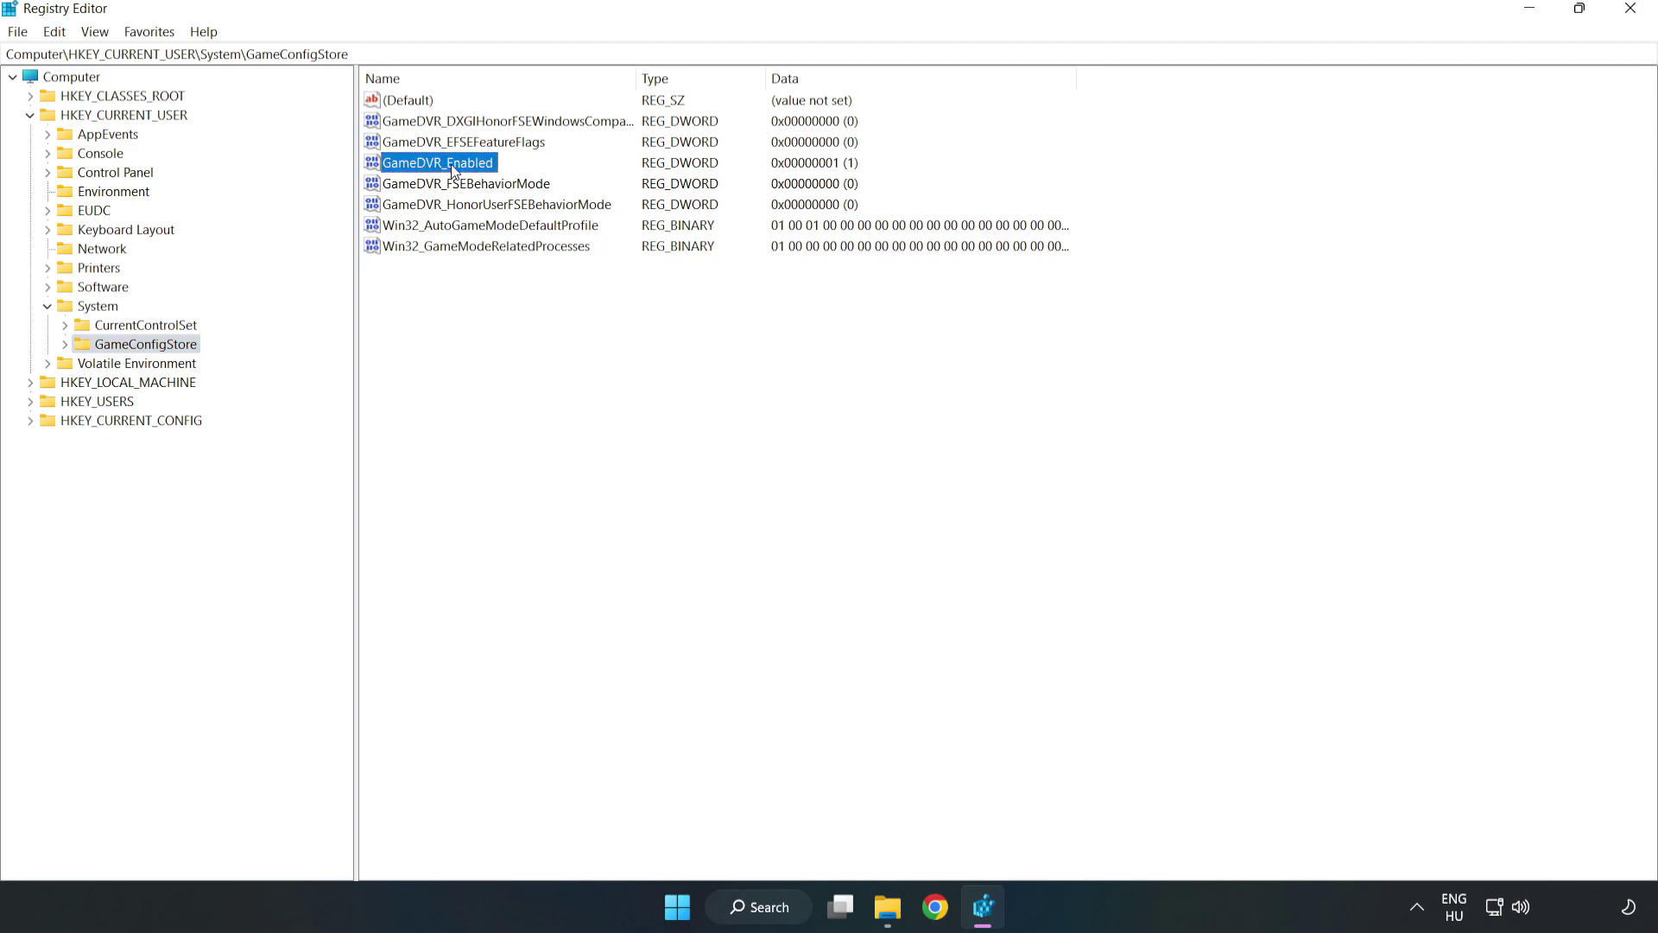
{"action": "right_click", "coordinate": [453, 171]}
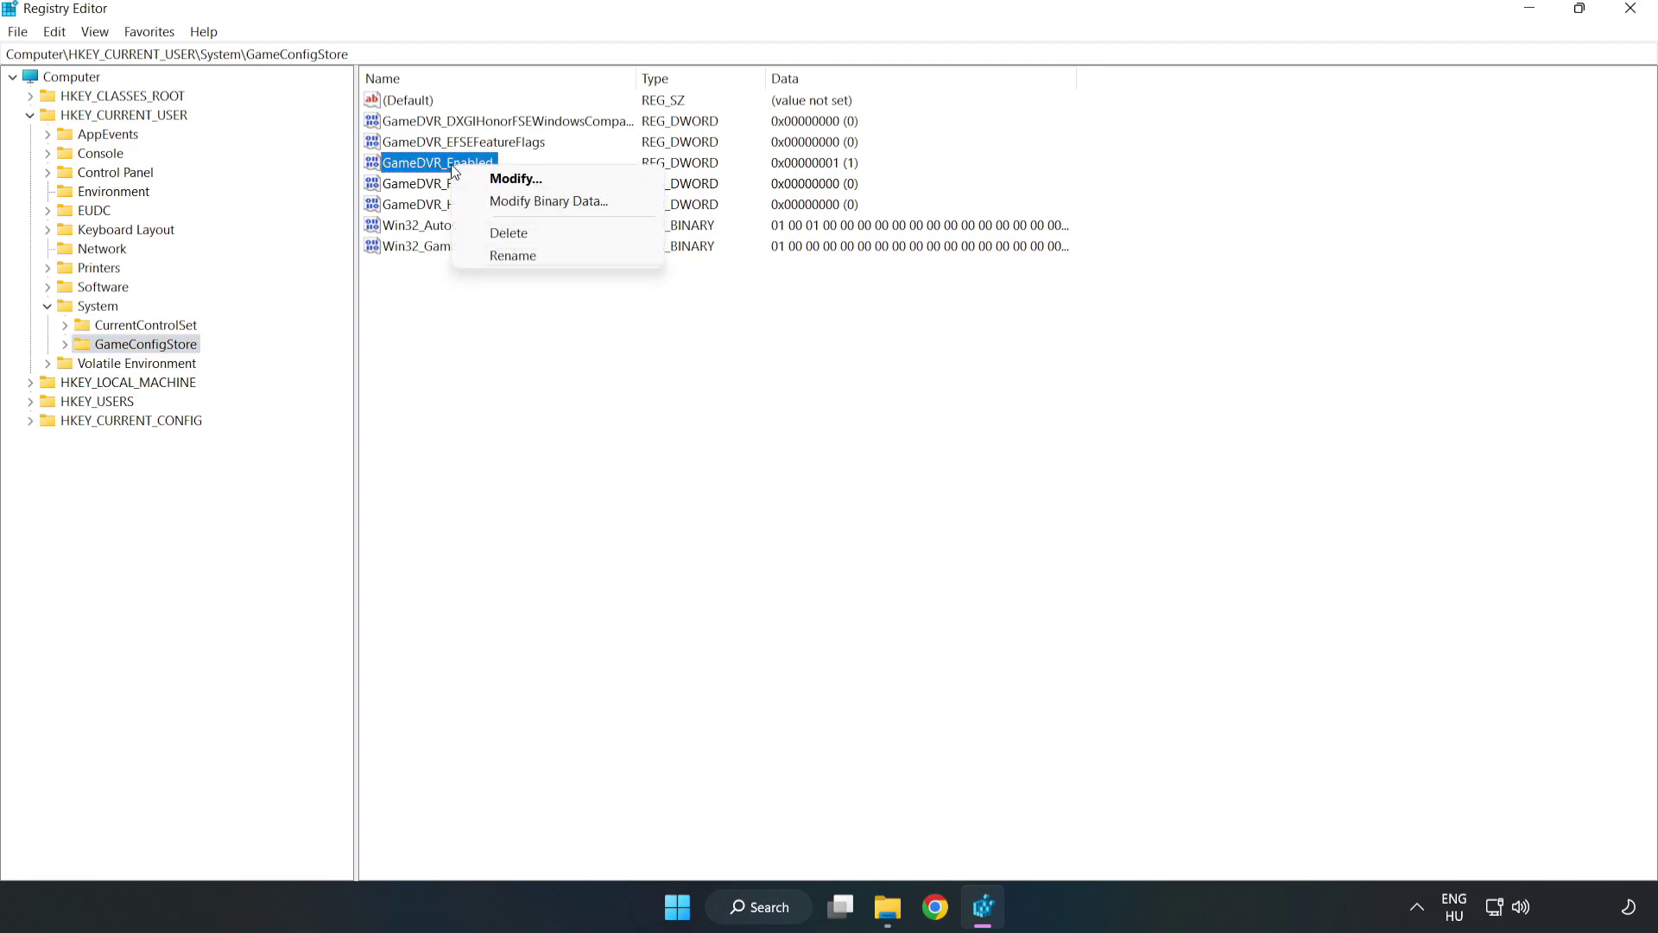
{"action": "left_click", "coordinate": [527, 180]}
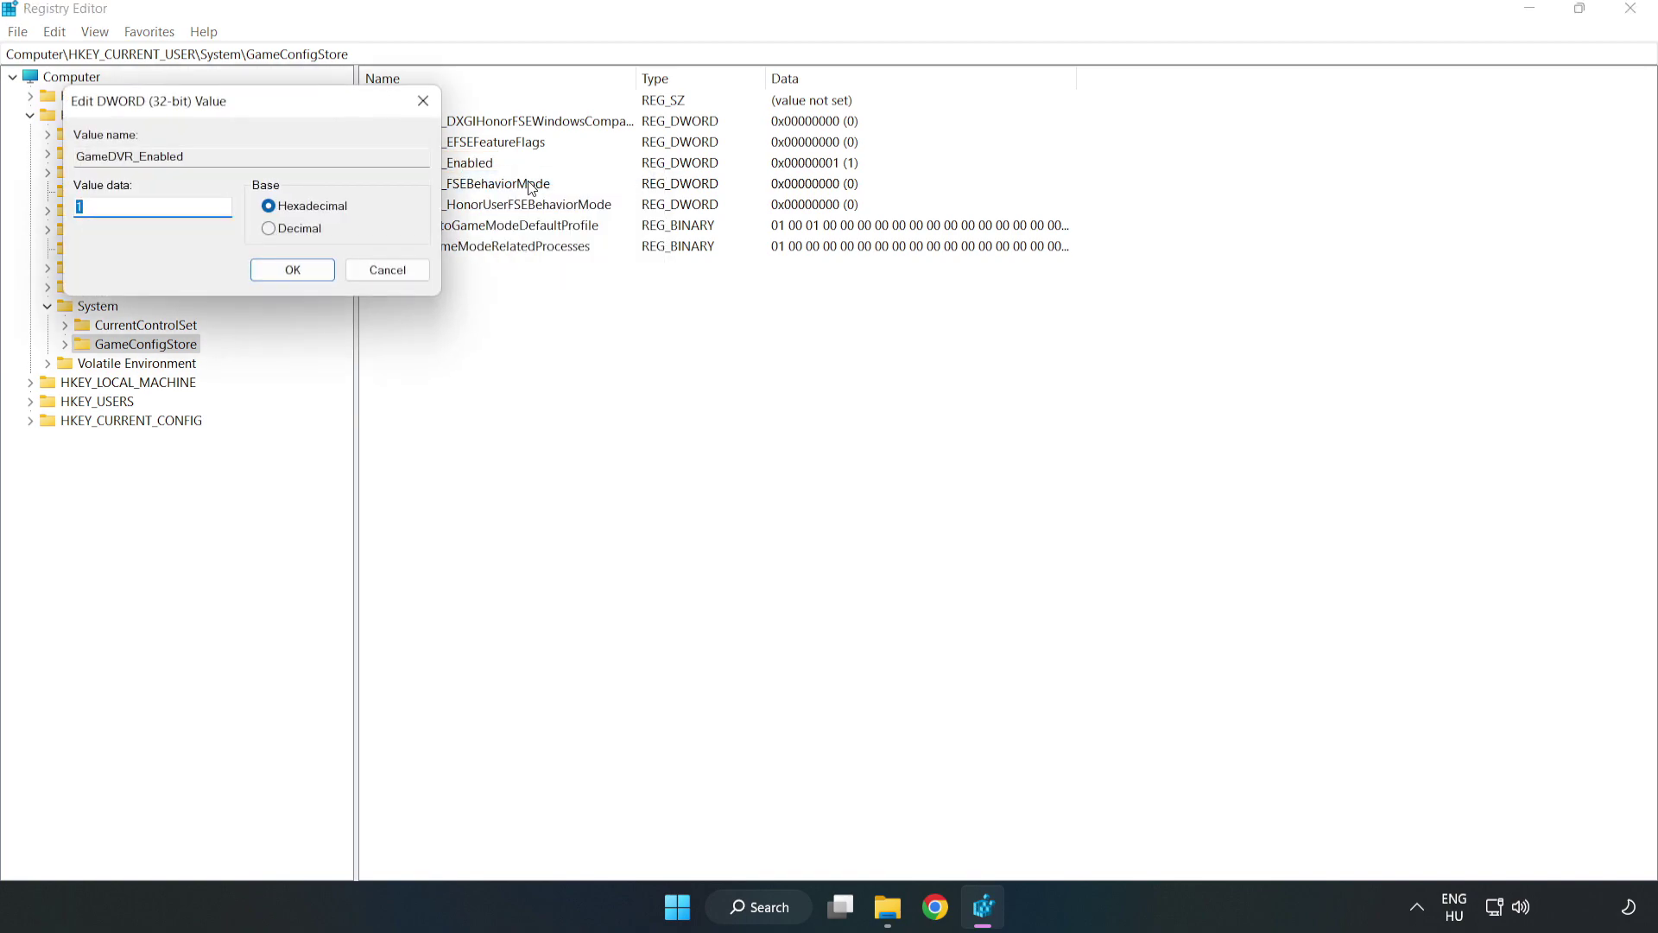
{"action": "left_click_drag", "start_coordinate": [335, 112], "coordinate": [924, 352]}
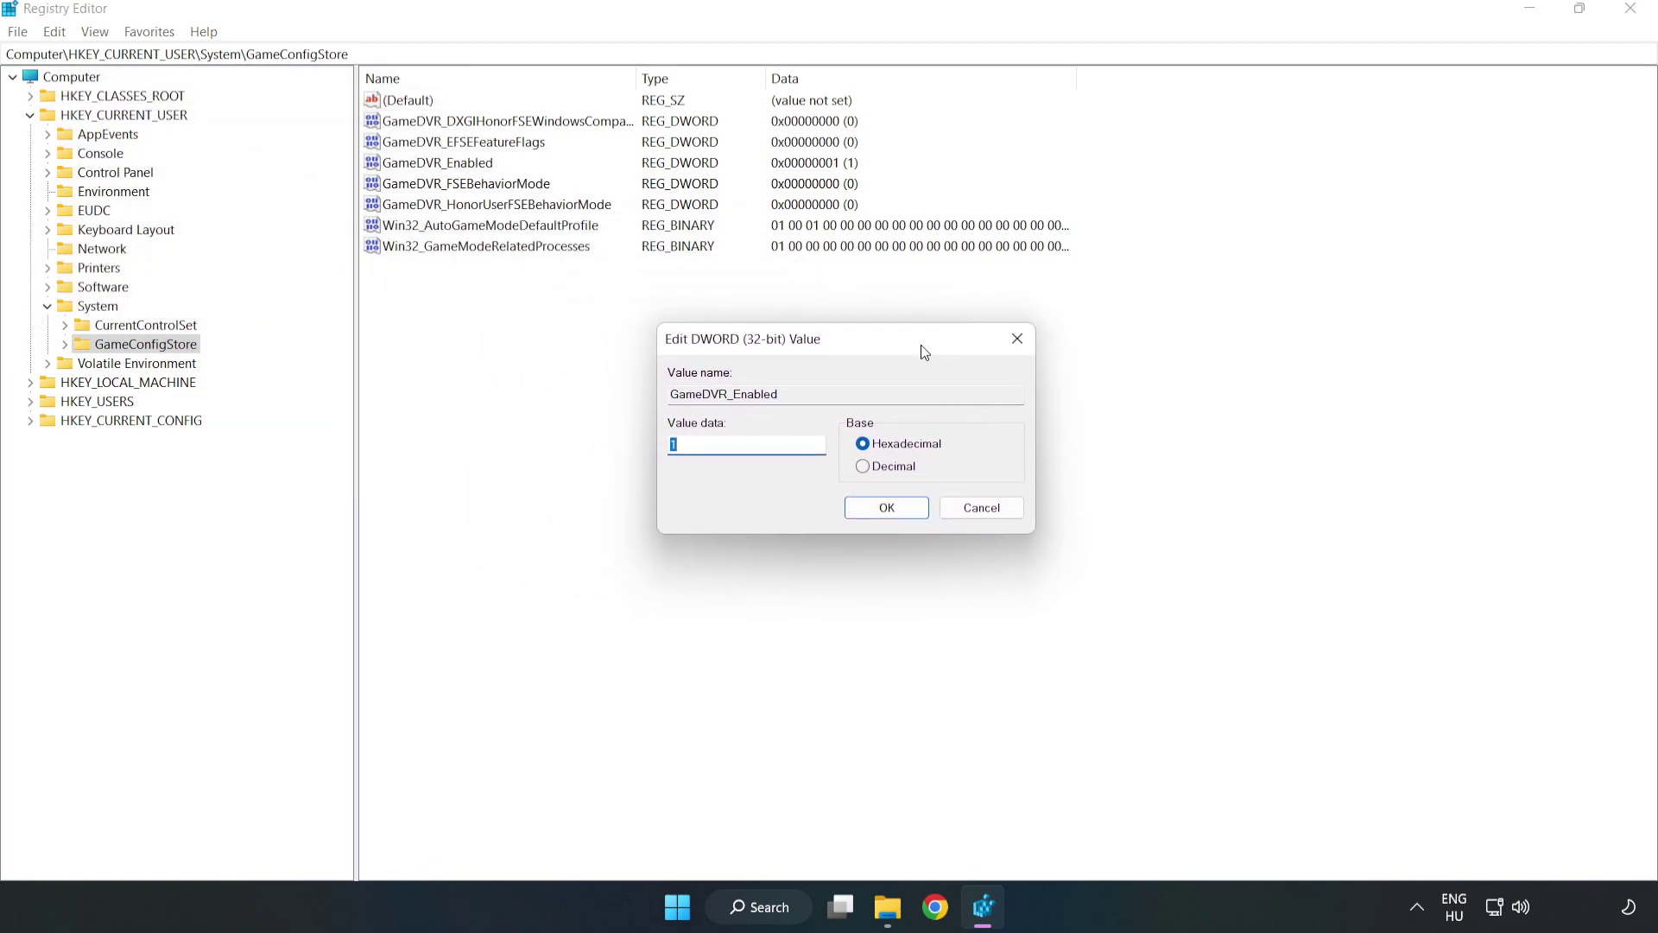
{"action": "double_click", "coordinate": [710, 445]}
{"action": "left_click", "coordinate": [888, 508]}
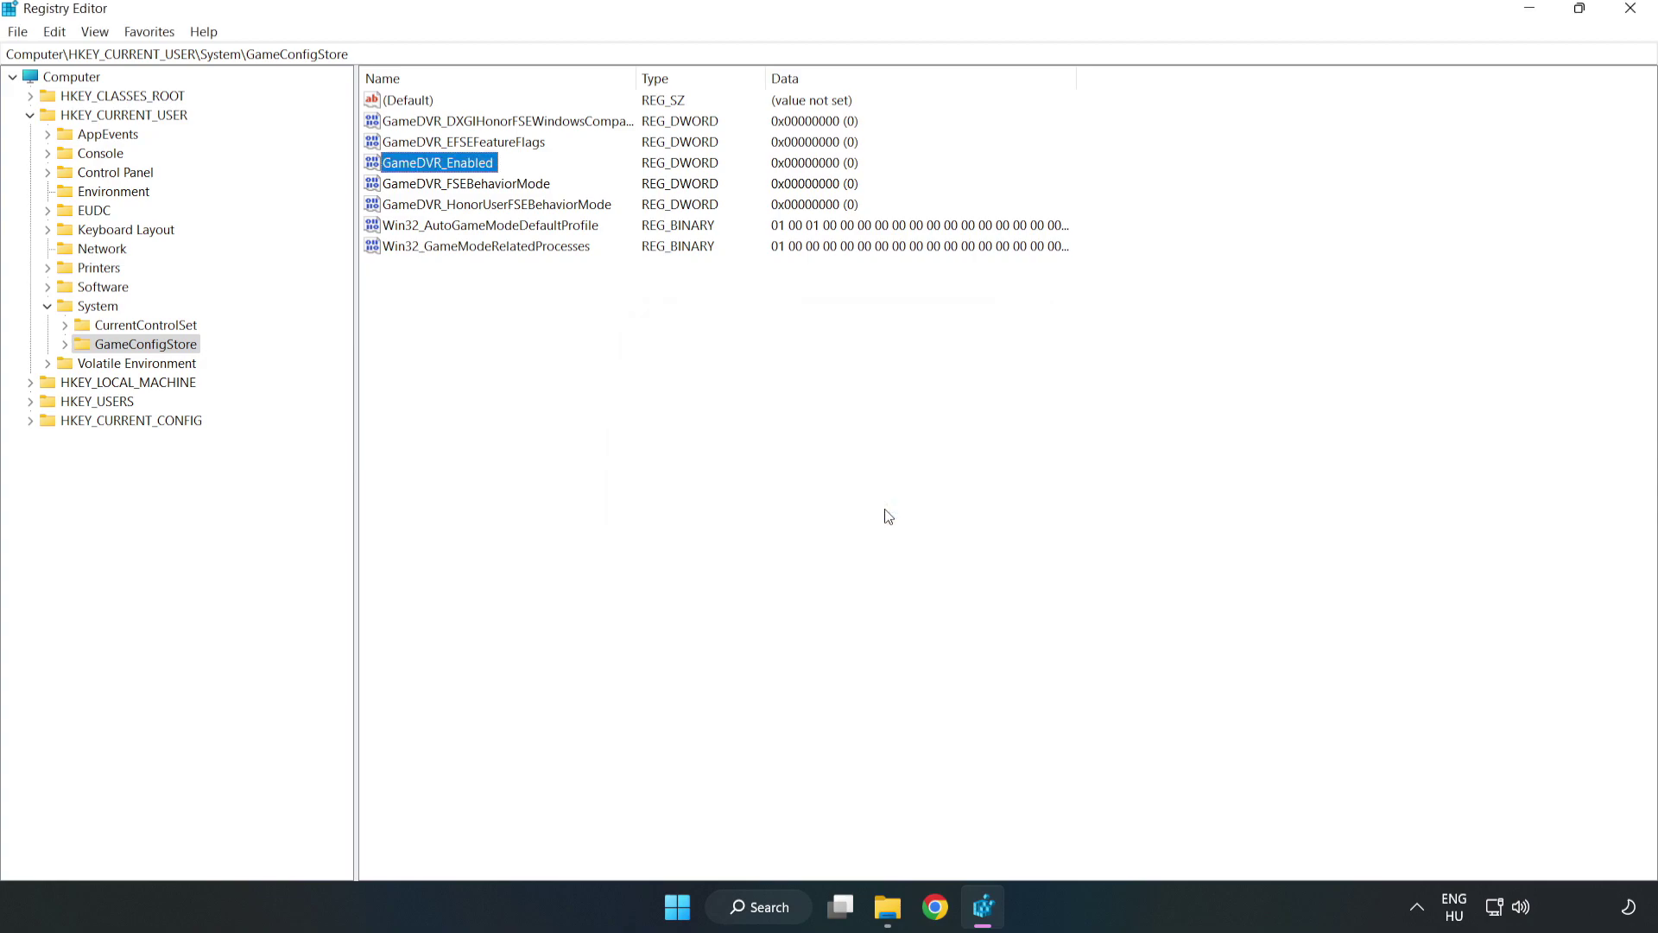
- Collapse HKEY_CURRENT_USER and go to the key HKEY_LOCAL_MACHINE\SOFTWARE\Microsoft\PolicyManager\default\ApplicationManagement\AllowGameDVR
{"action": "left_click", "coordinate": [30, 115]}
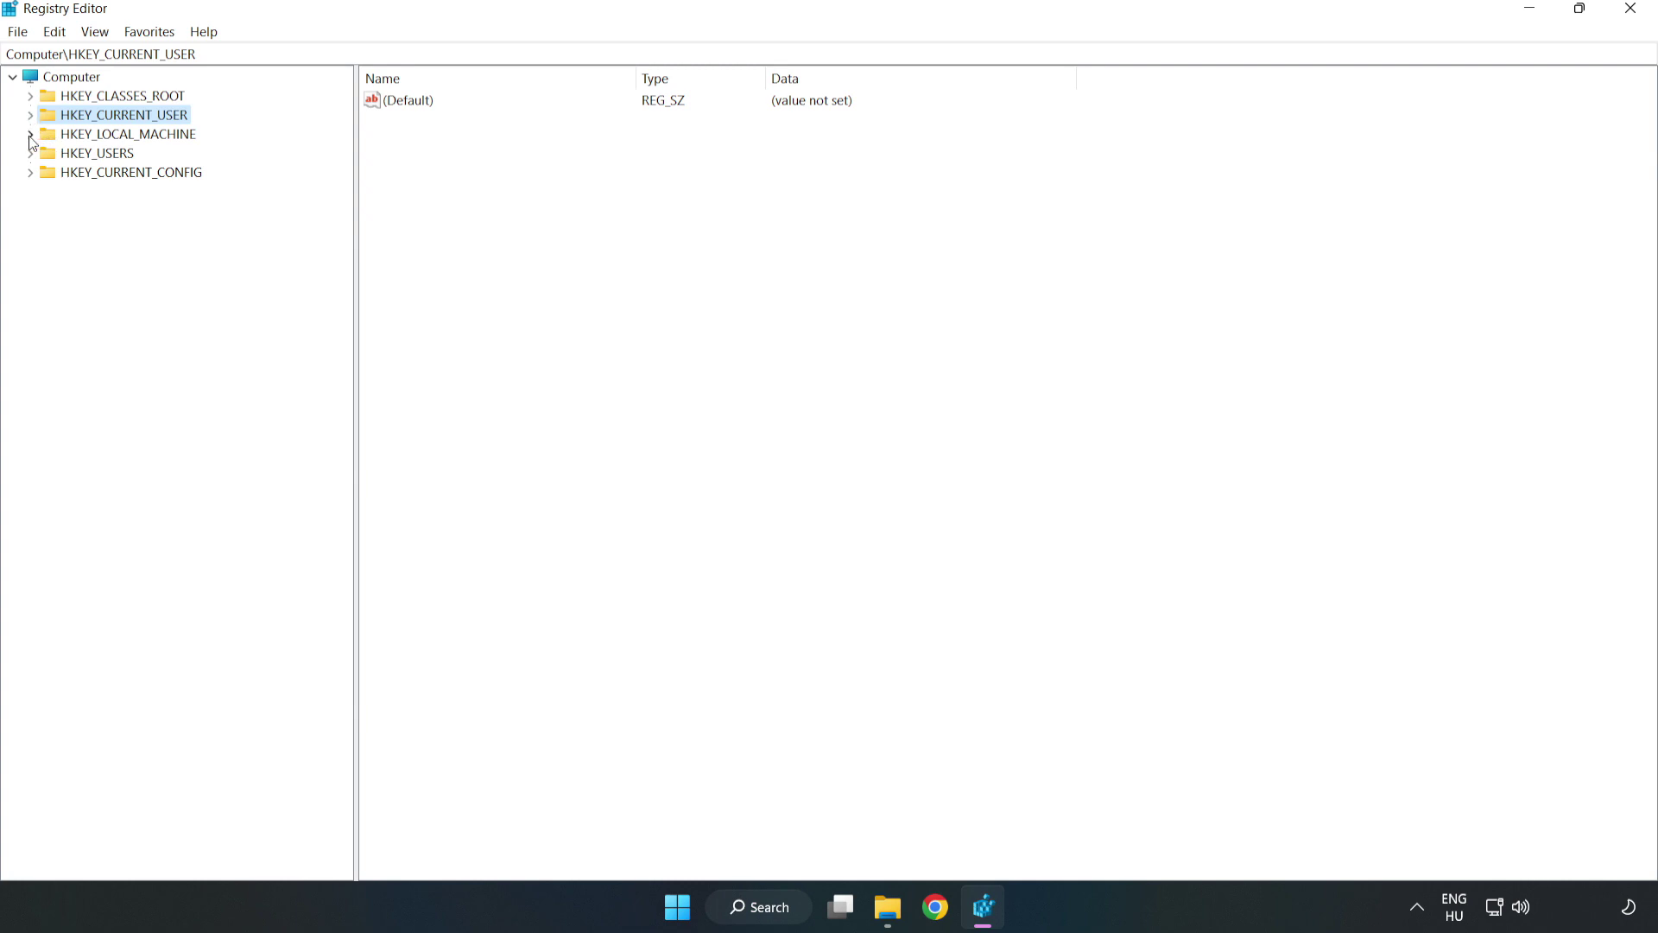
{"action": "double_click", "coordinate": [40, 136]}
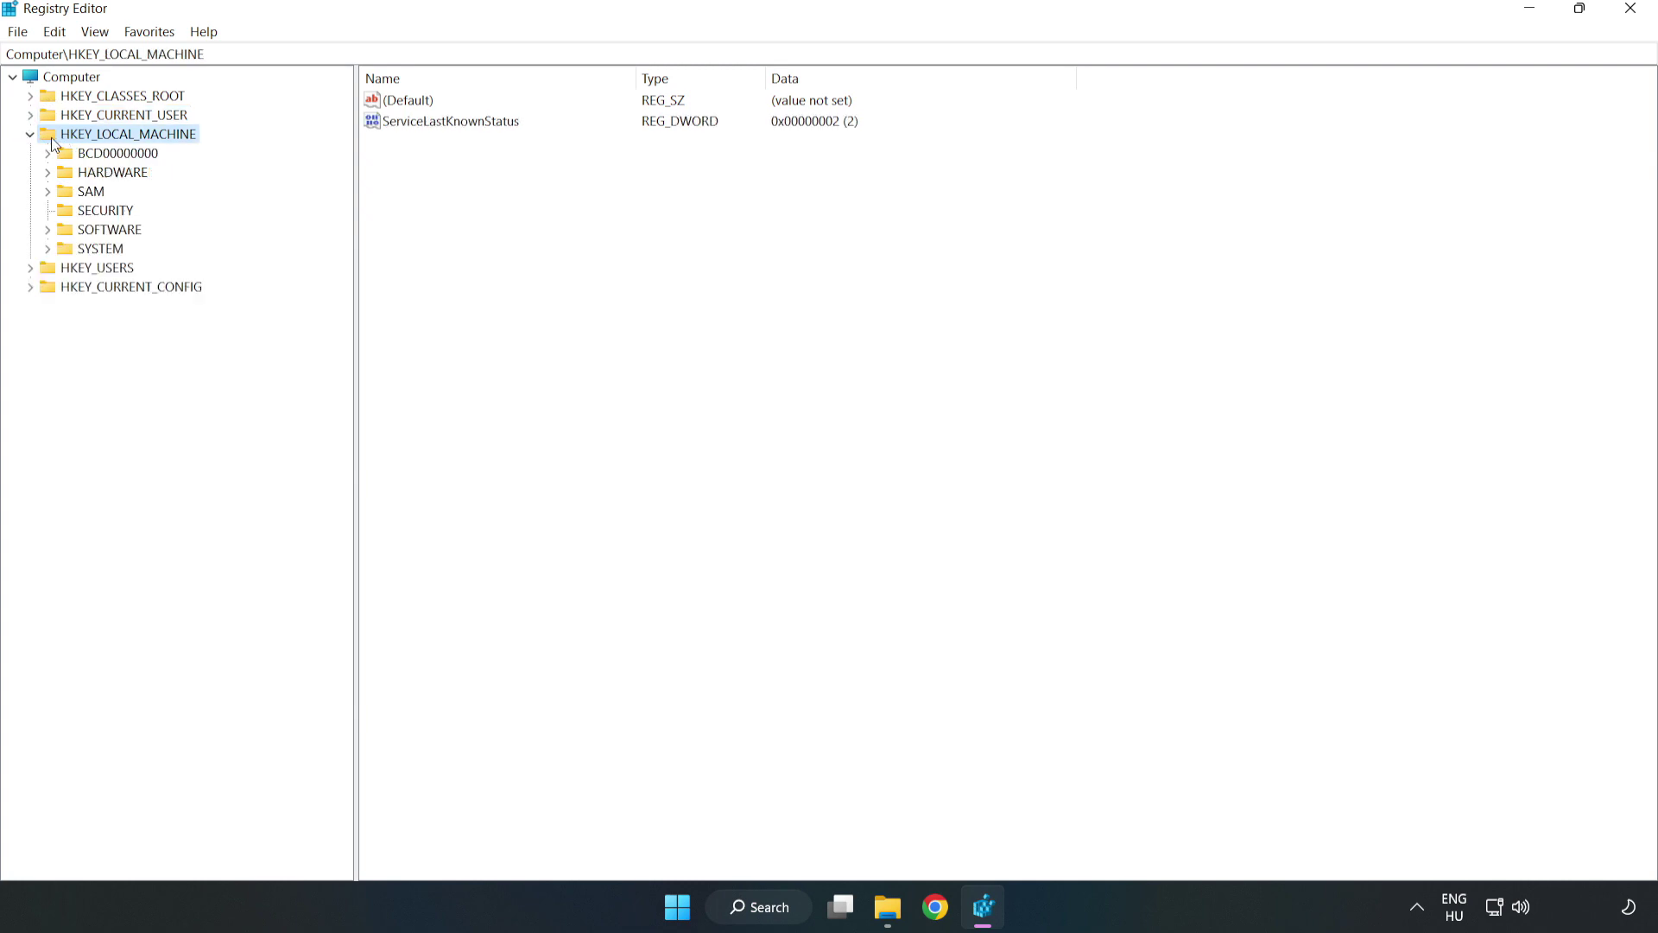
{"action": "left_click", "coordinate": [47, 230]}
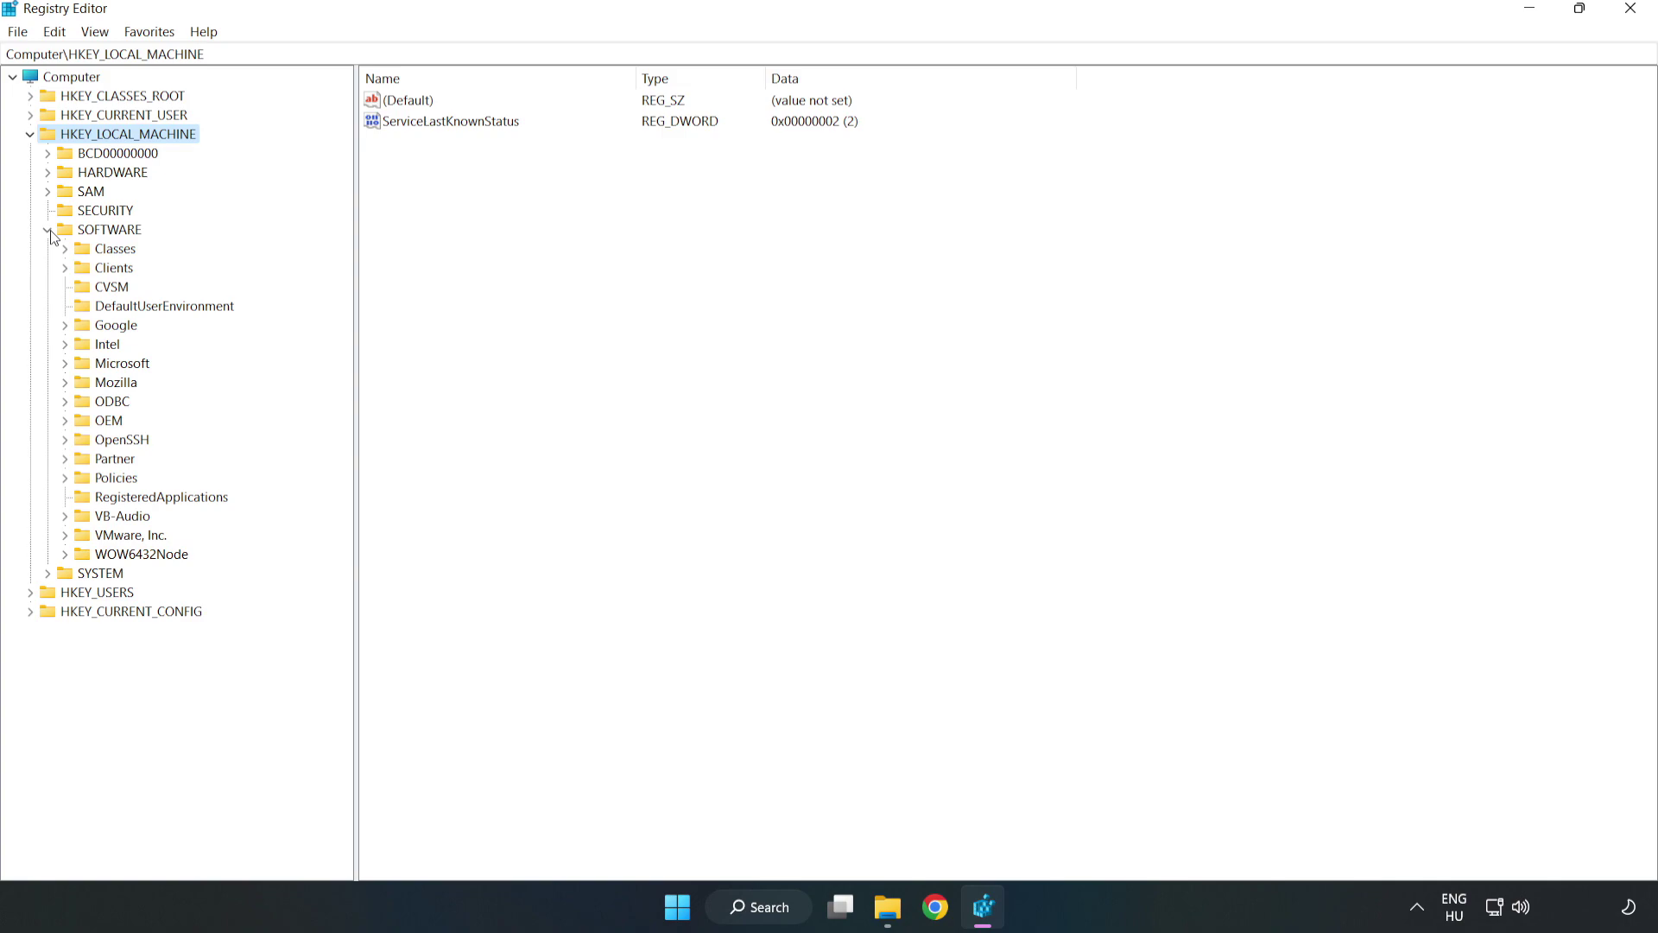
{"action": "left_click", "coordinate": [65, 363]}
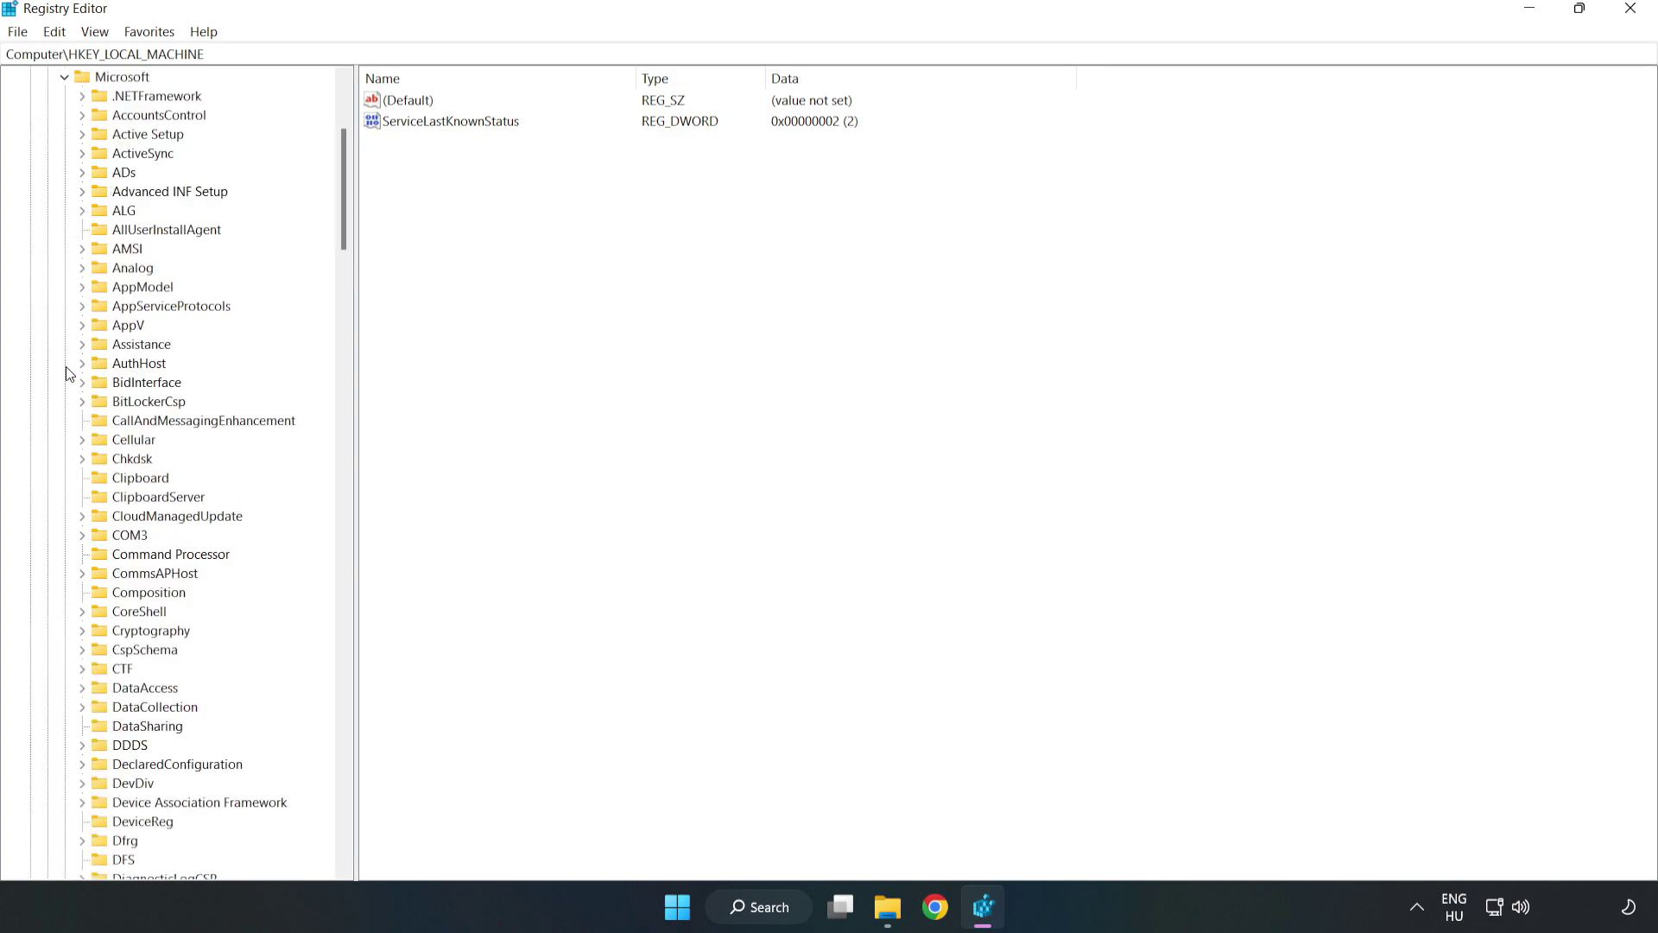
{"action": "left_click_drag", "start_coordinate": [341, 221], "coordinate": [190, 483]}
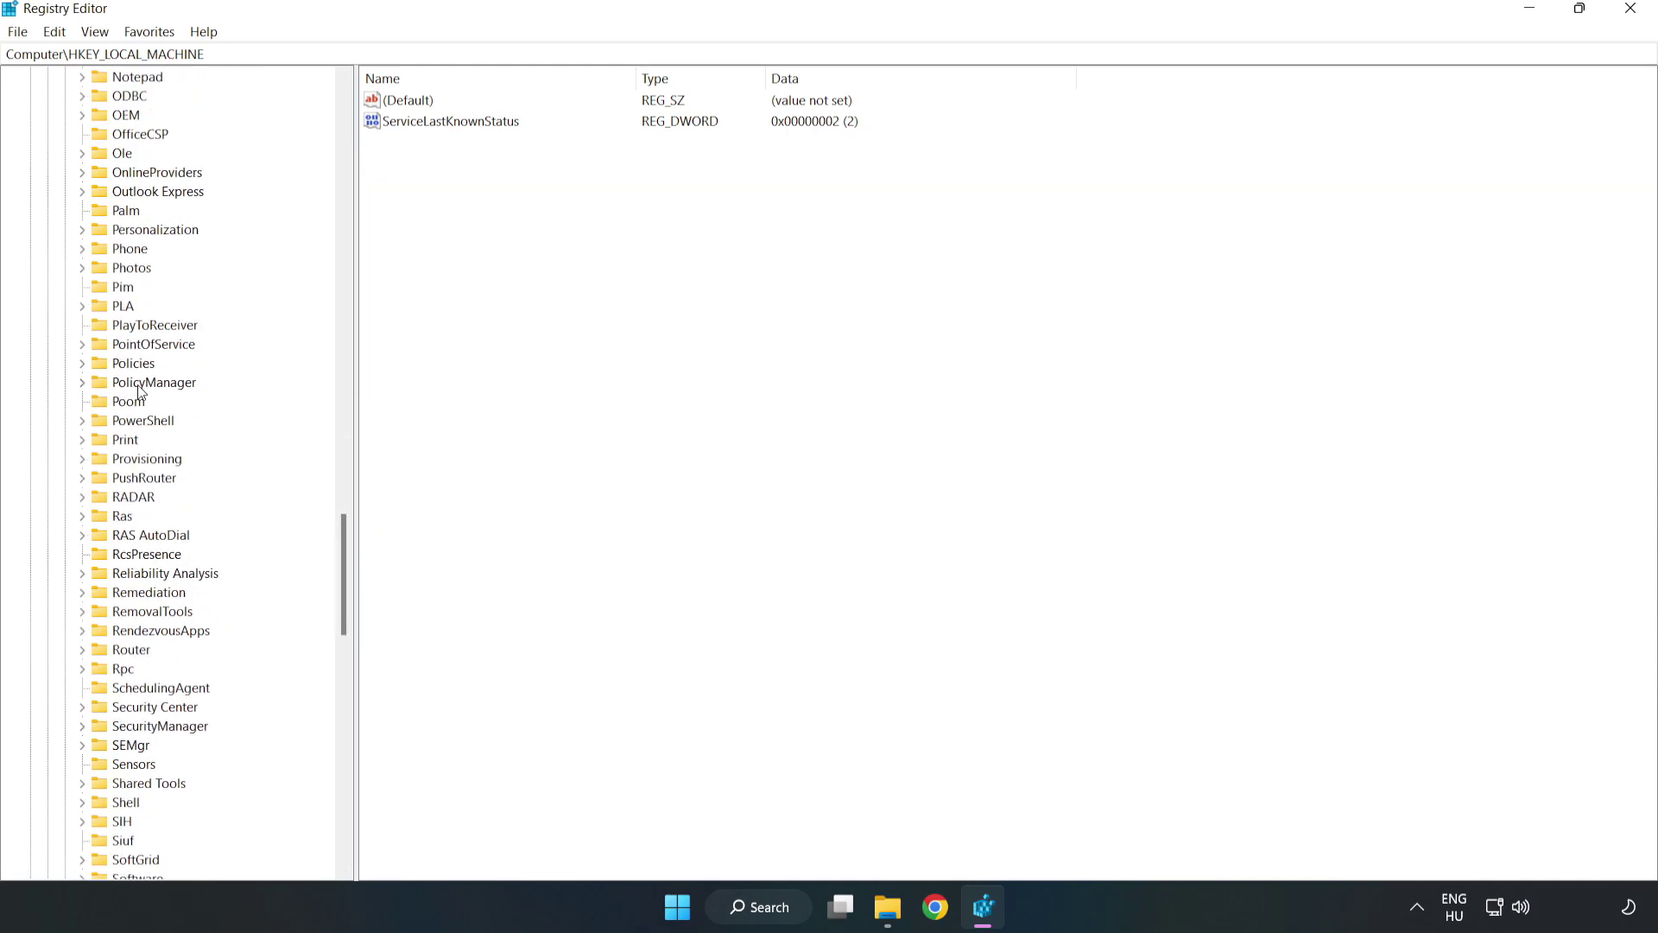
{"action": "left_click", "coordinate": [82, 383]}
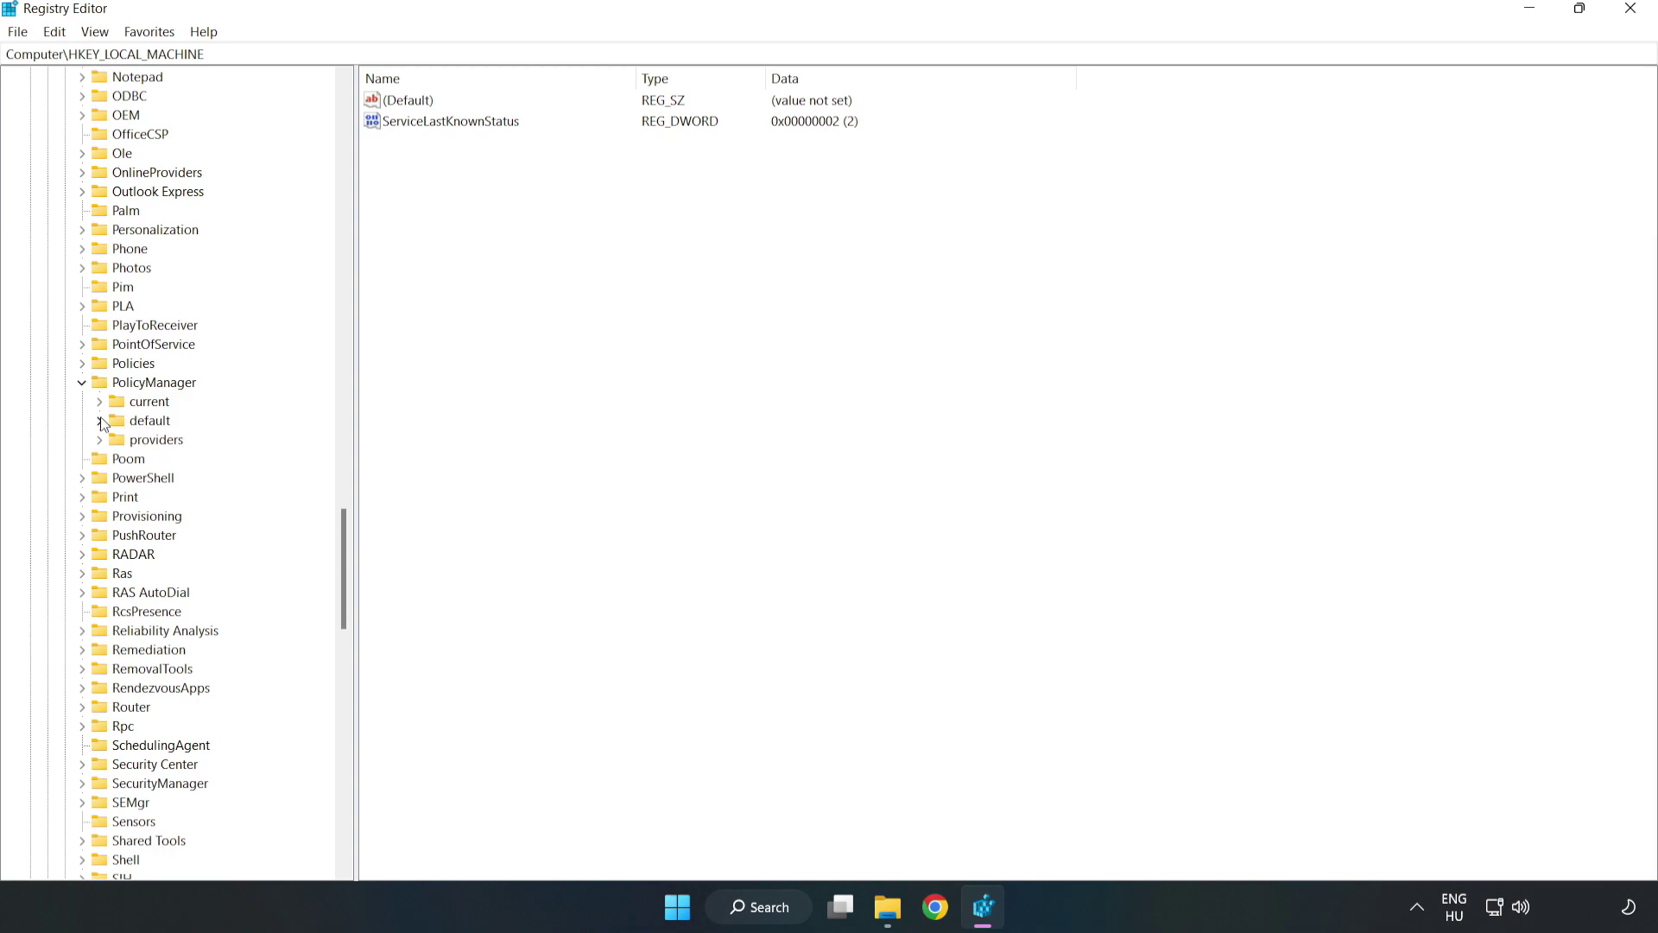
{"action": "left_click", "coordinate": [100, 421]}
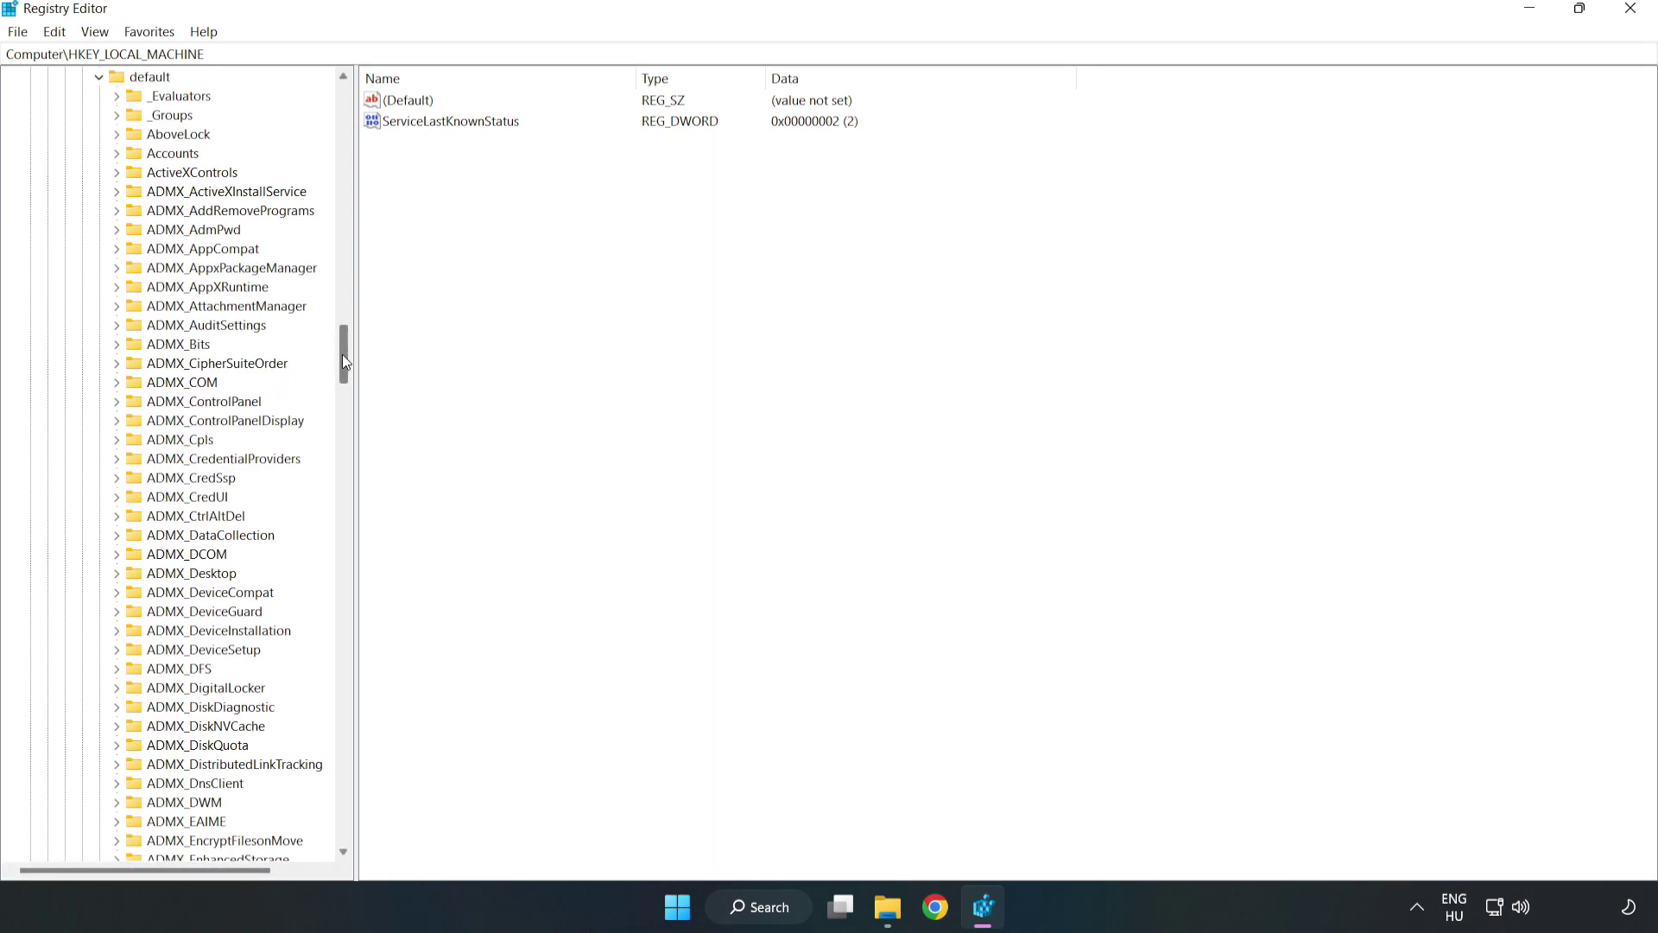
{"action": "left_click_drag", "start_coordinate": [344, 354], "coordinate": [335, 547]}
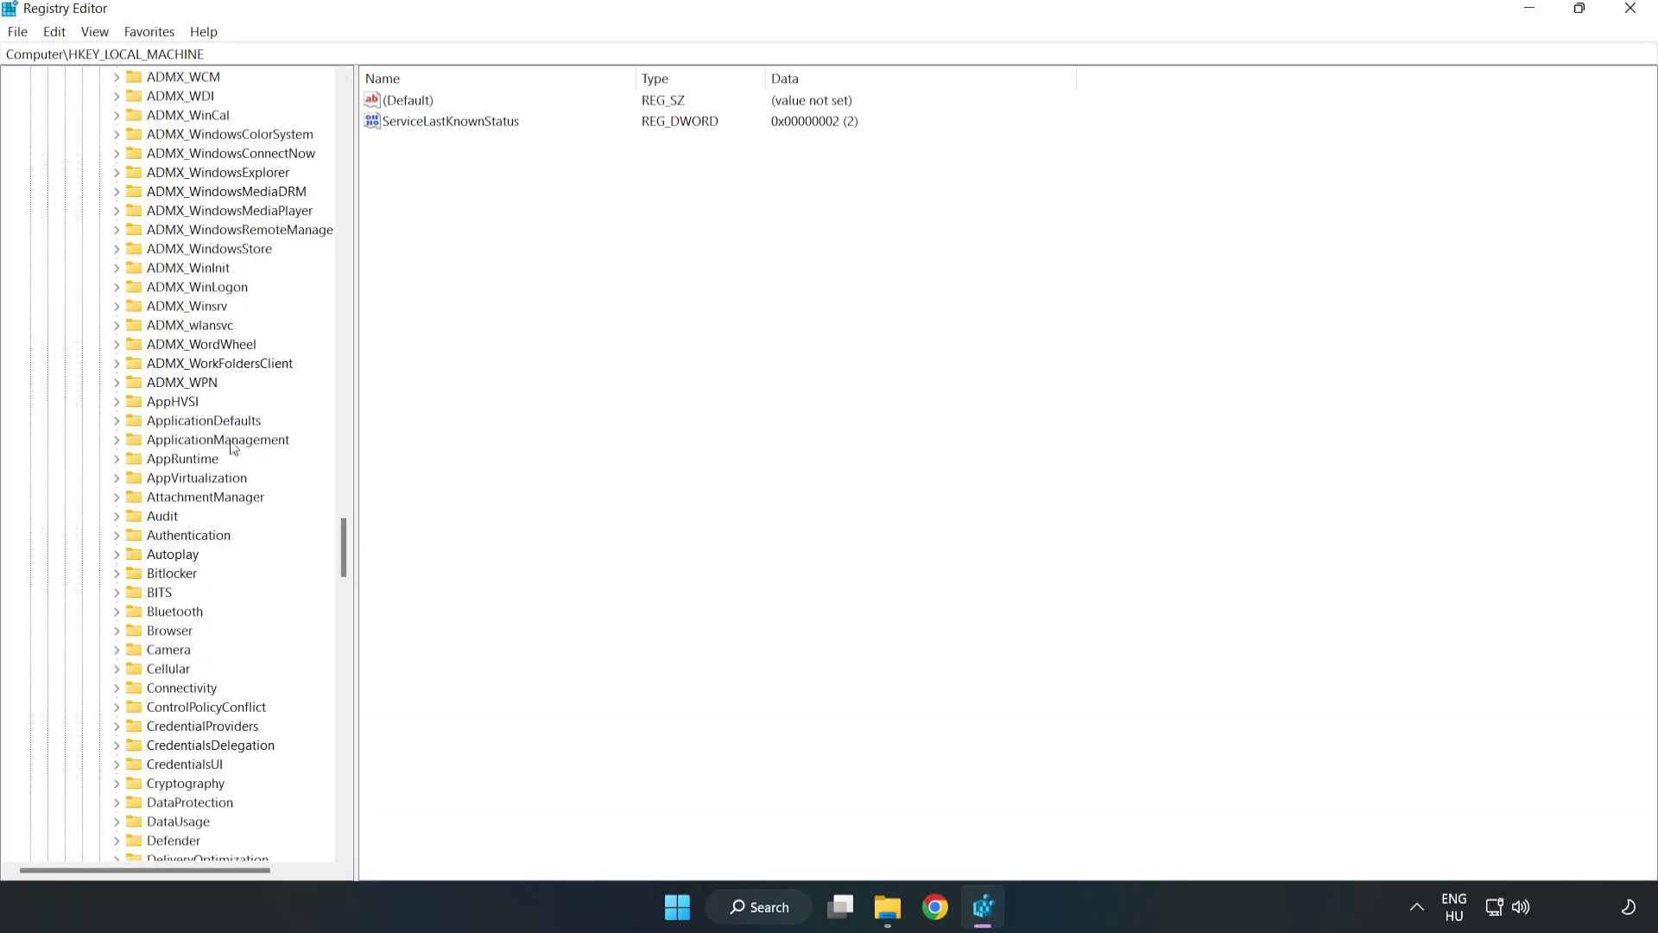
{"action": "left_click", "coordinate": [118, 441]}
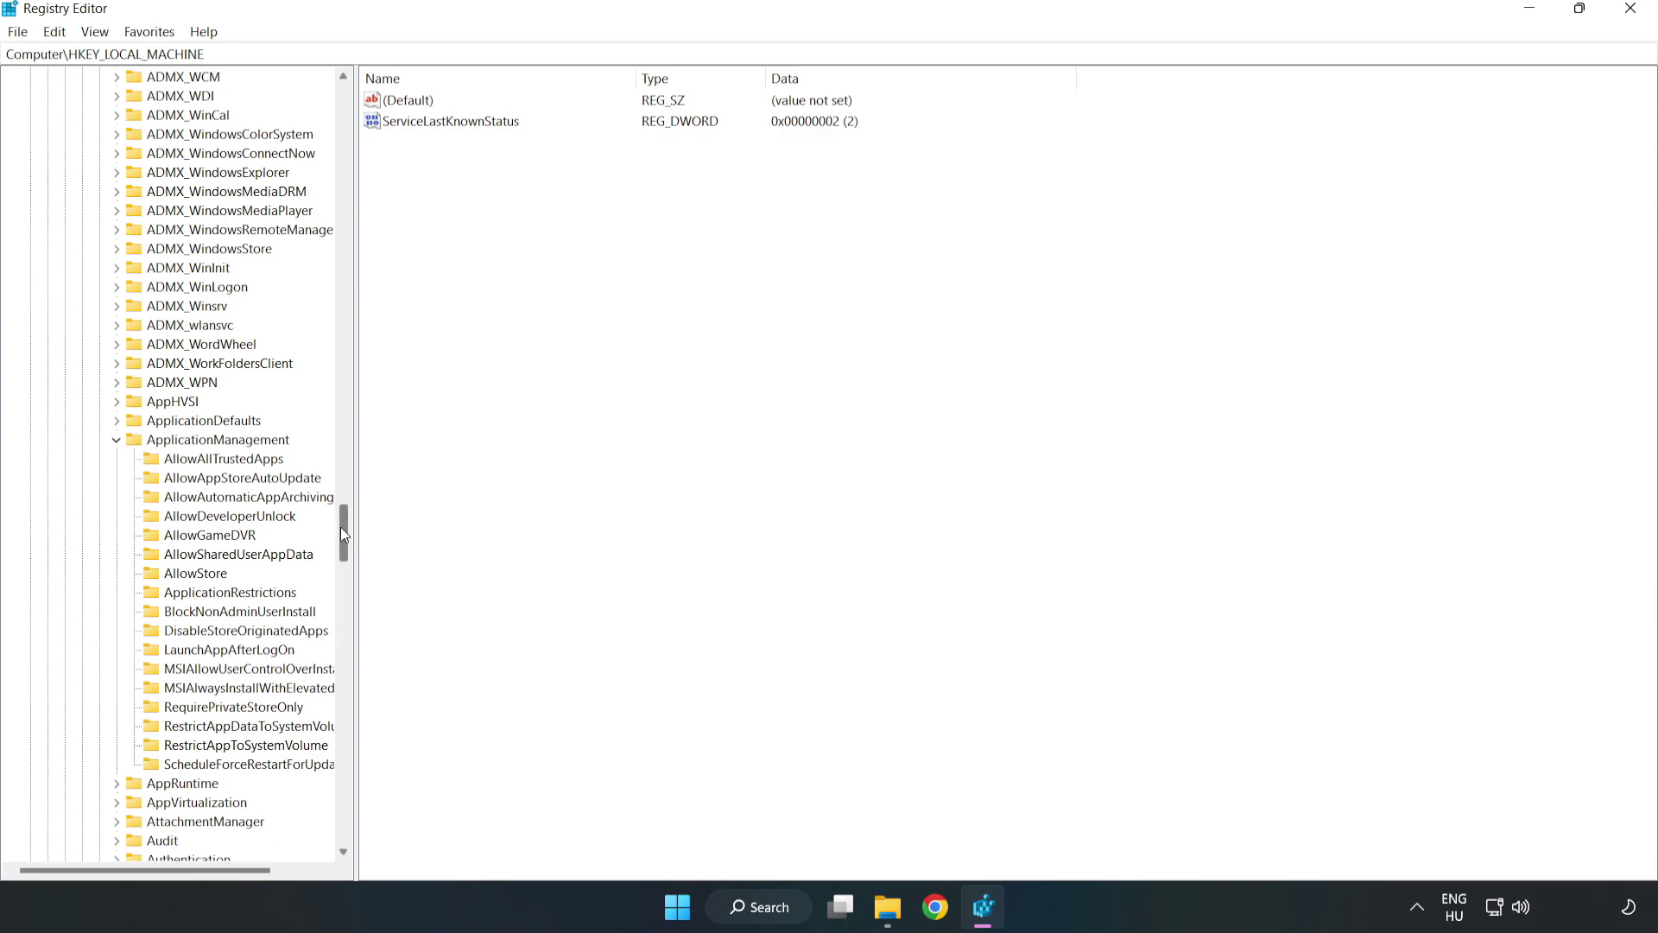
{"action": "left_click", "coordinate": [193, 537]}
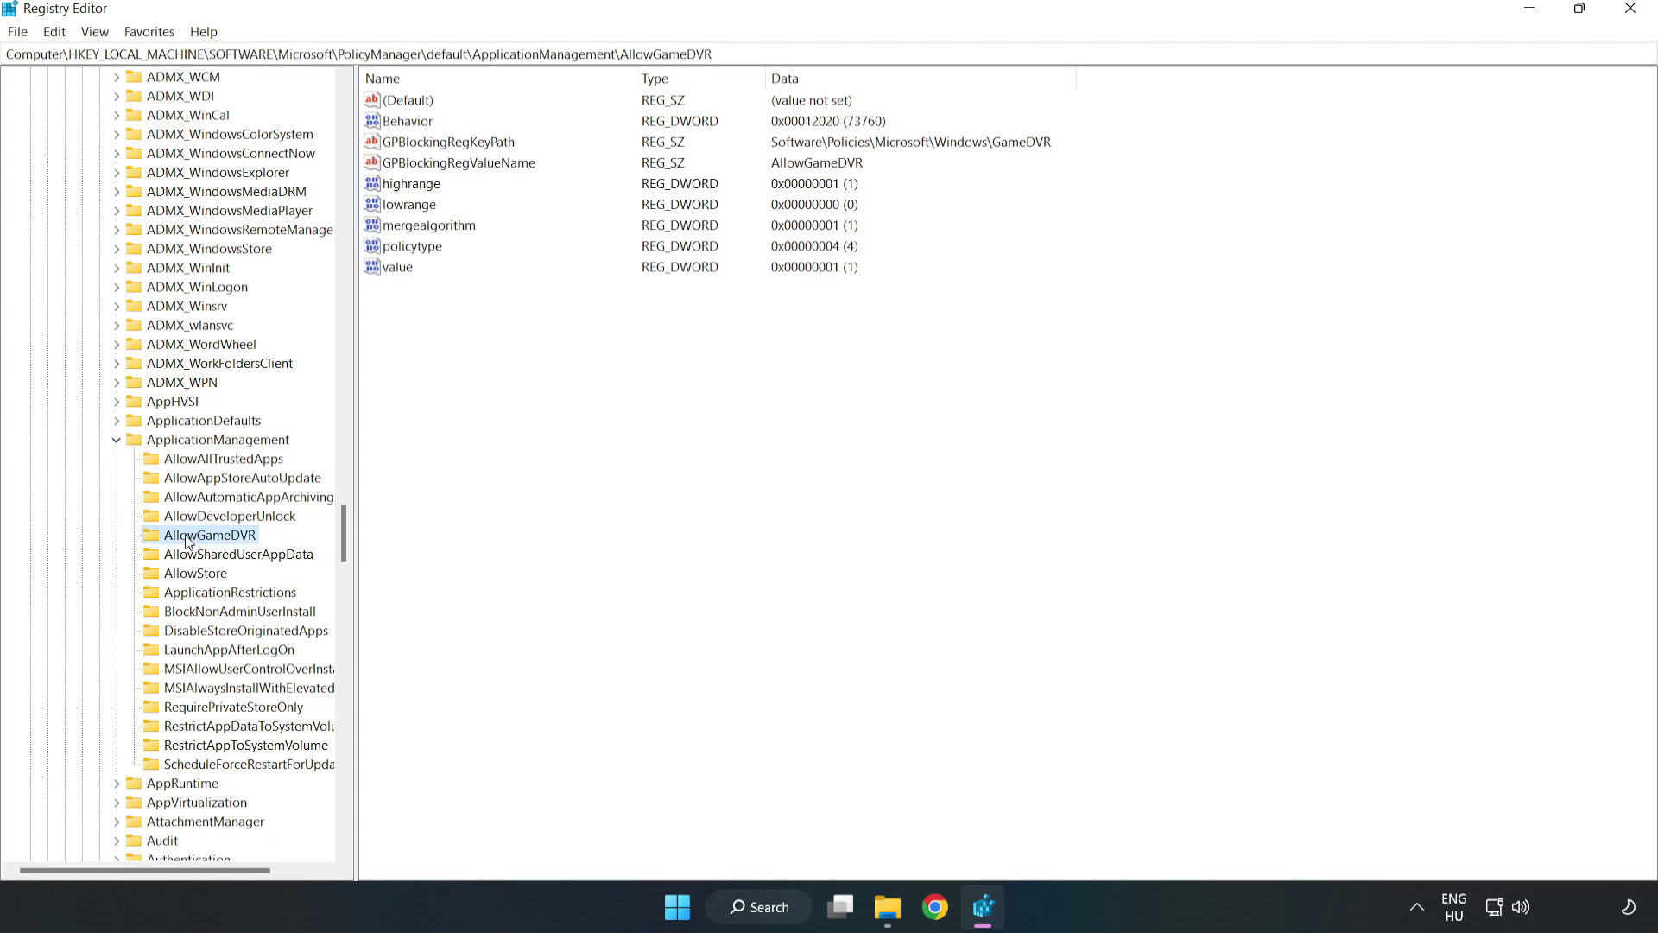
- Set the data of the DWORD named "value" in the AllowGameDVR key to 0, and close Registry Editor
{"action": "left_click", "coordinate": [393, 269]}
{"action": "right_click", "coordinate": [404, 271]}
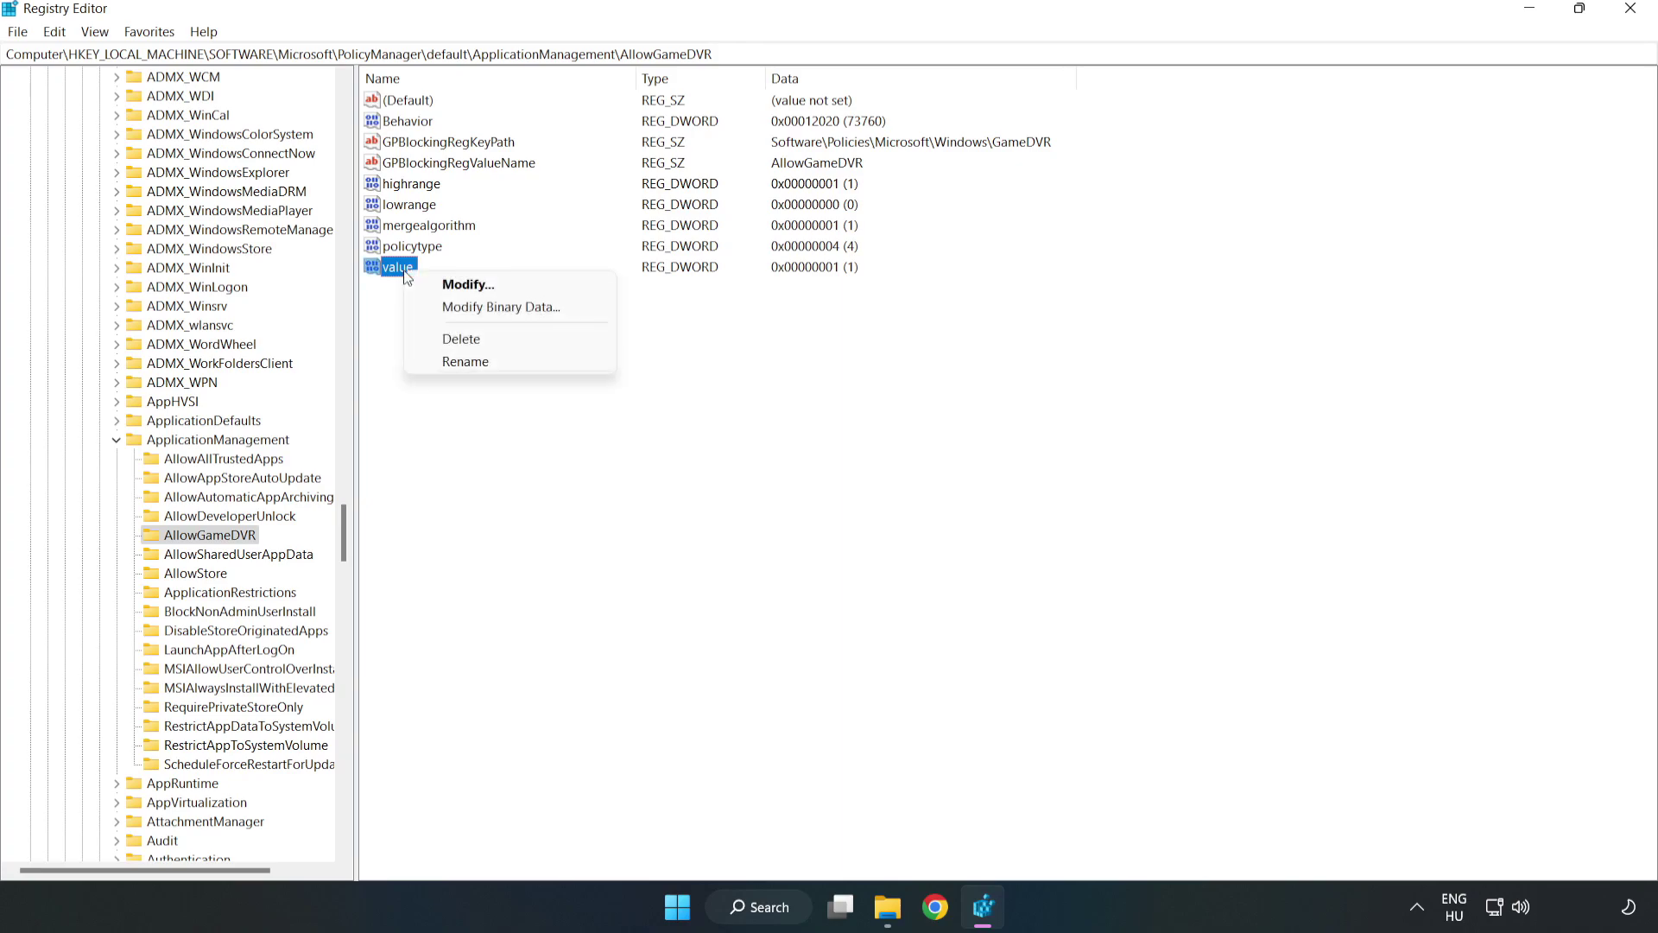
{"action": "left_click", "coordinate": [477, 290]}
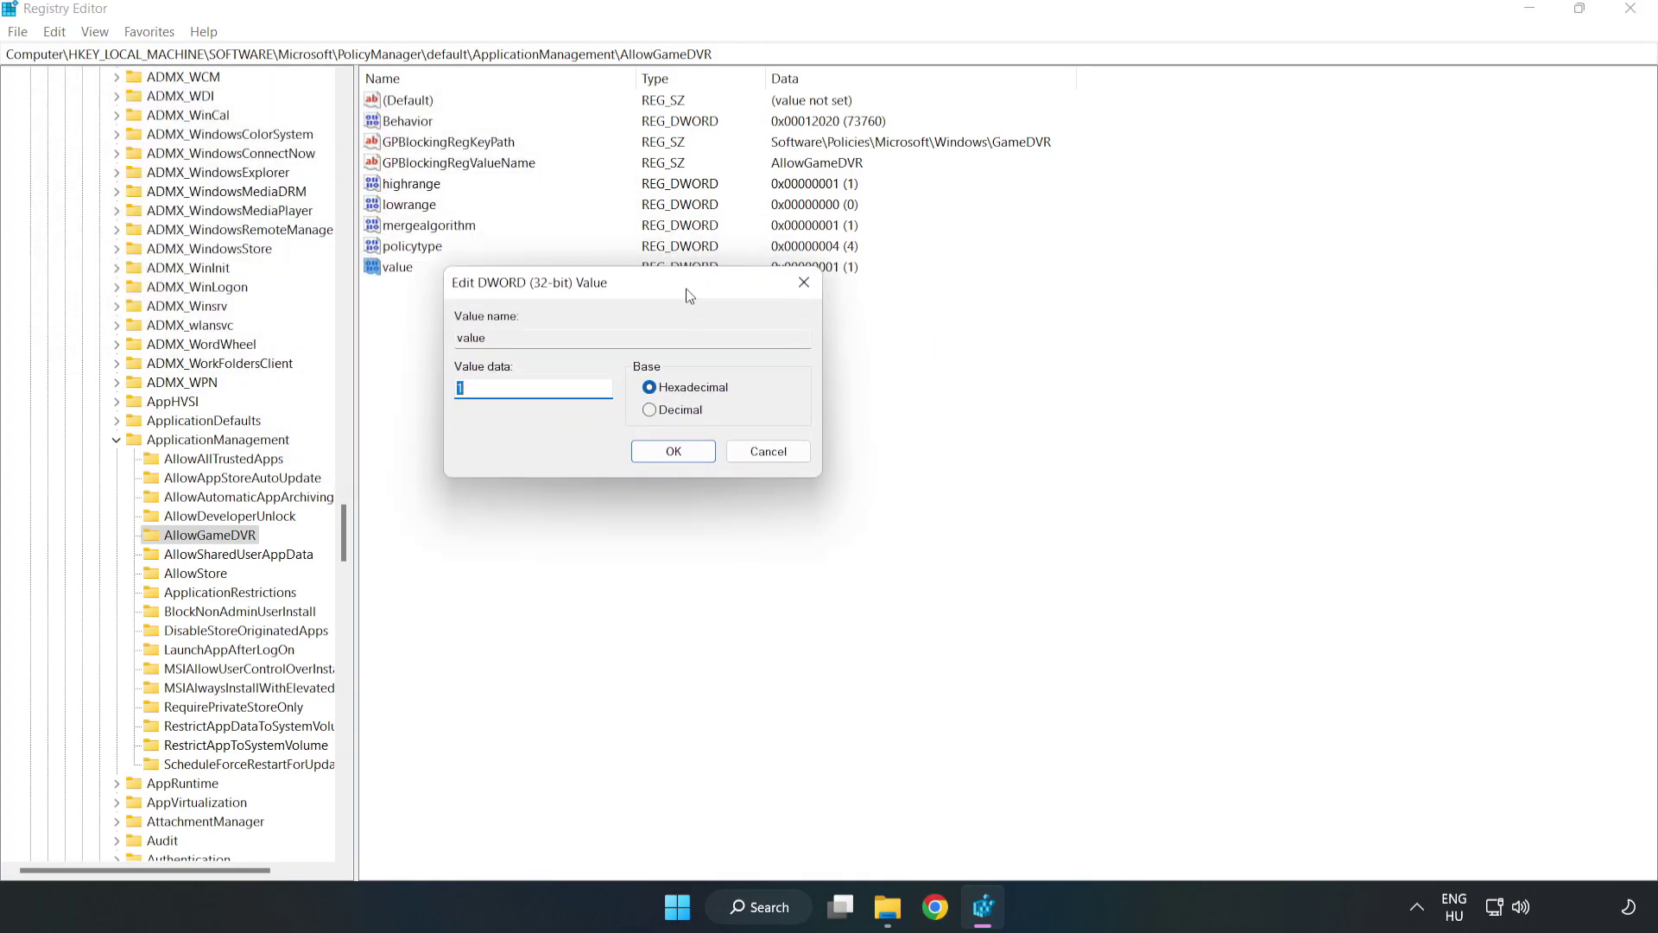
{"action": "key", "text": "BackSpace"}
{"action": "type", "text": "0"}
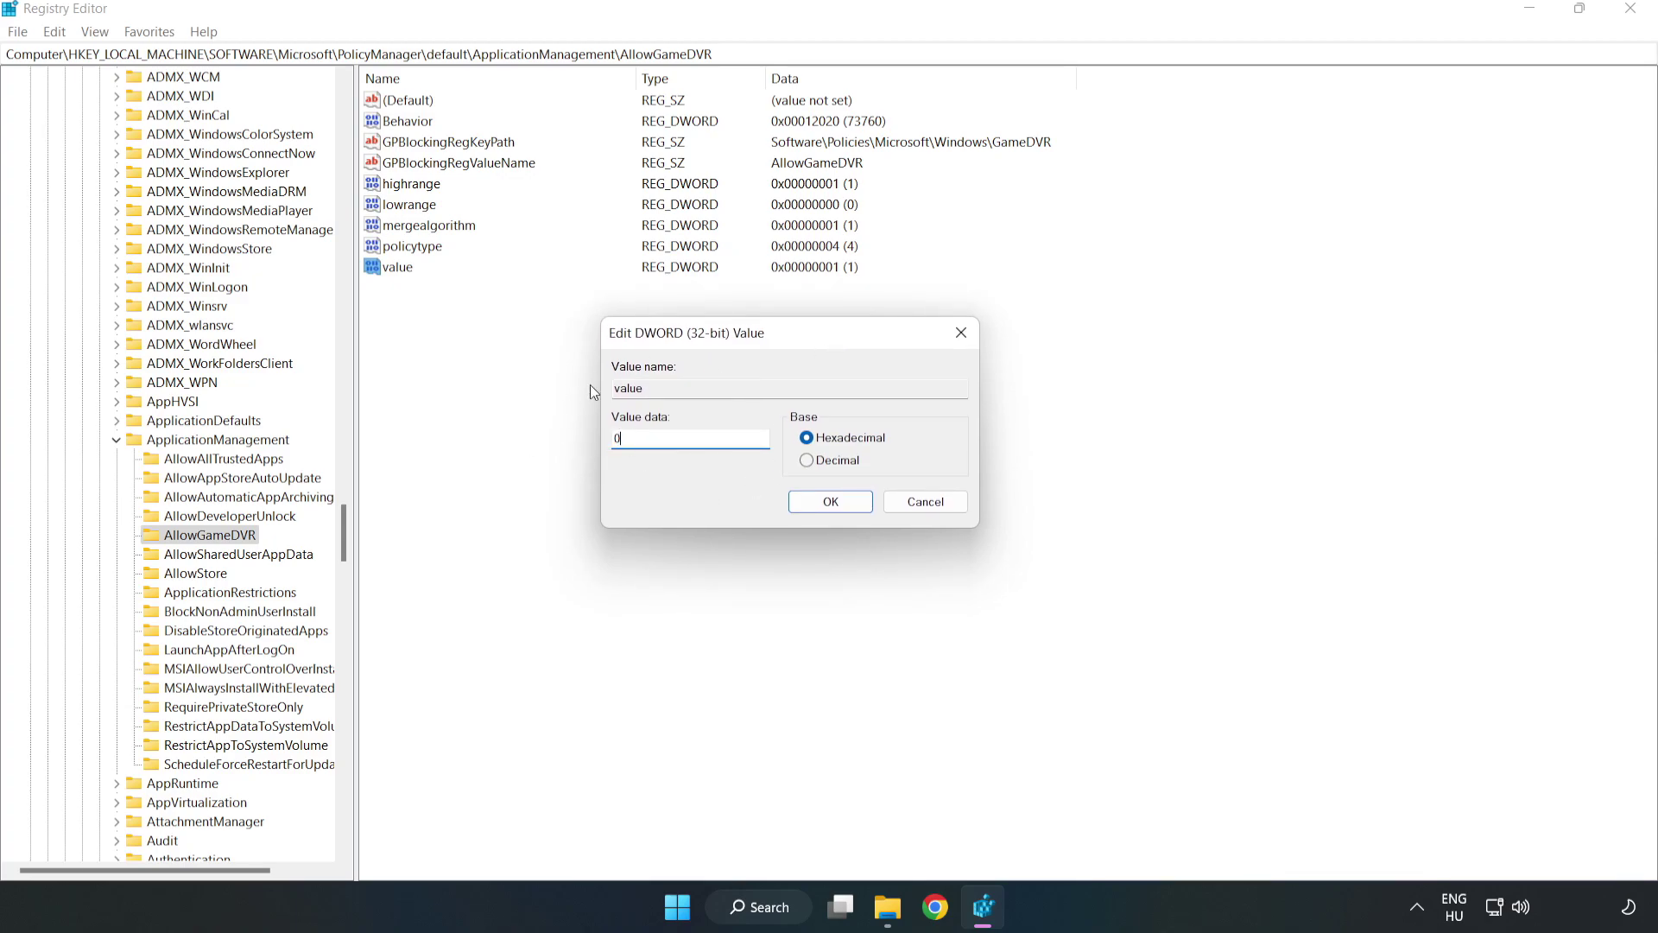
{"action": "left_click", "coordinate": [834, 501]}
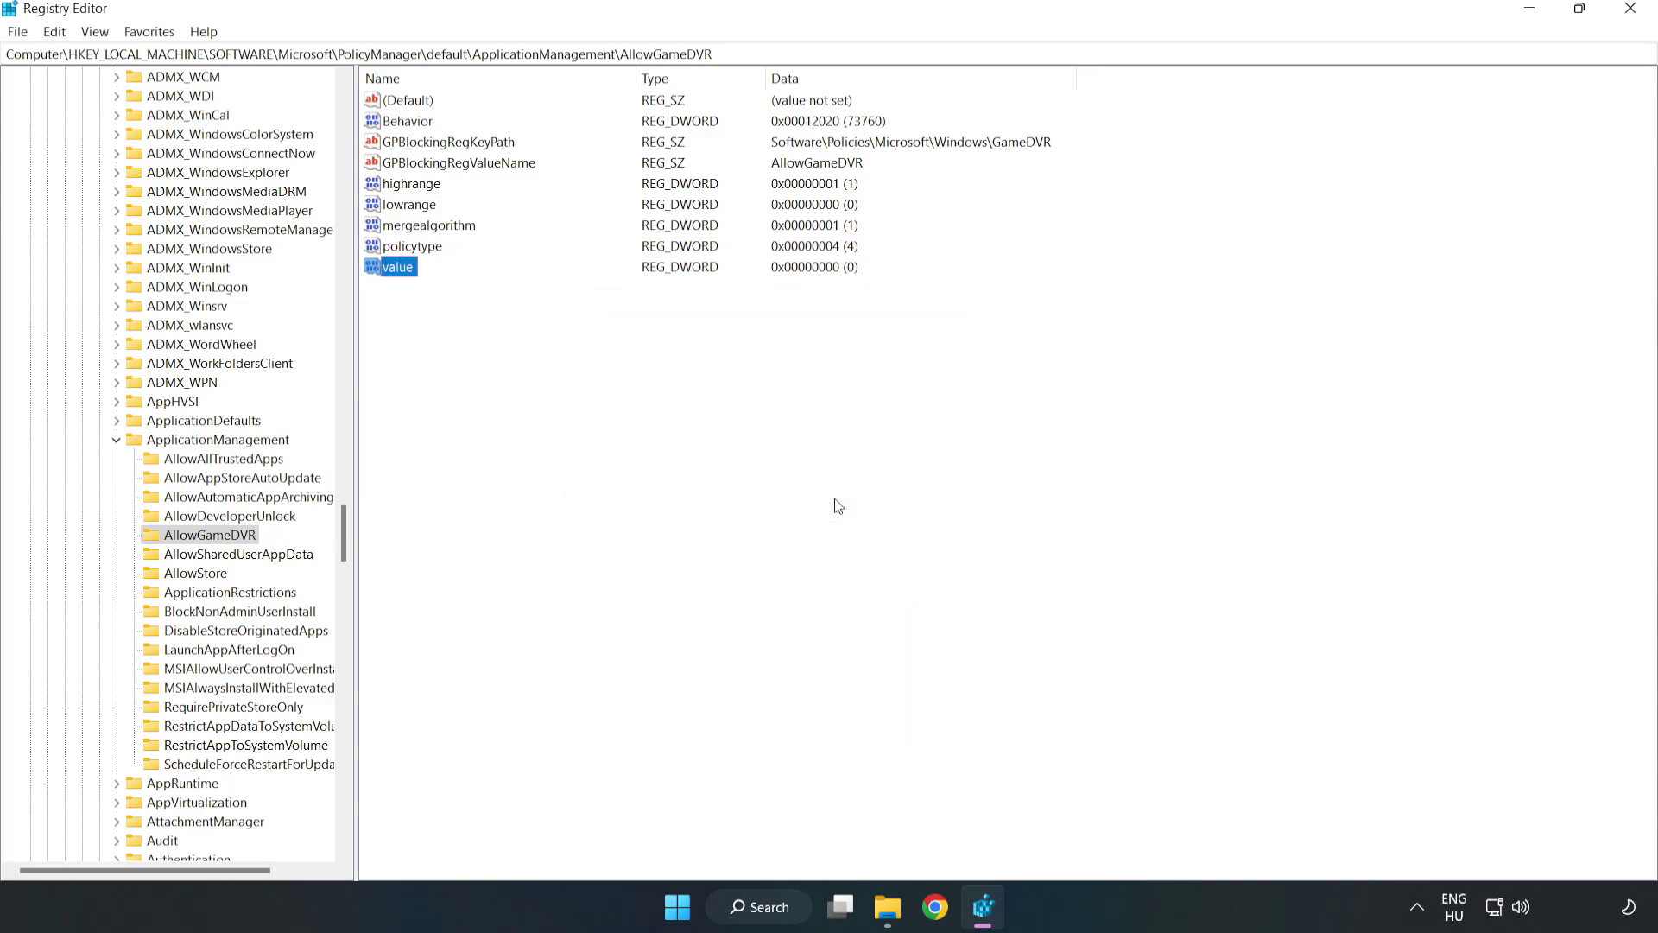
{"action": "left_click", "coordinate": [1631, 10]}
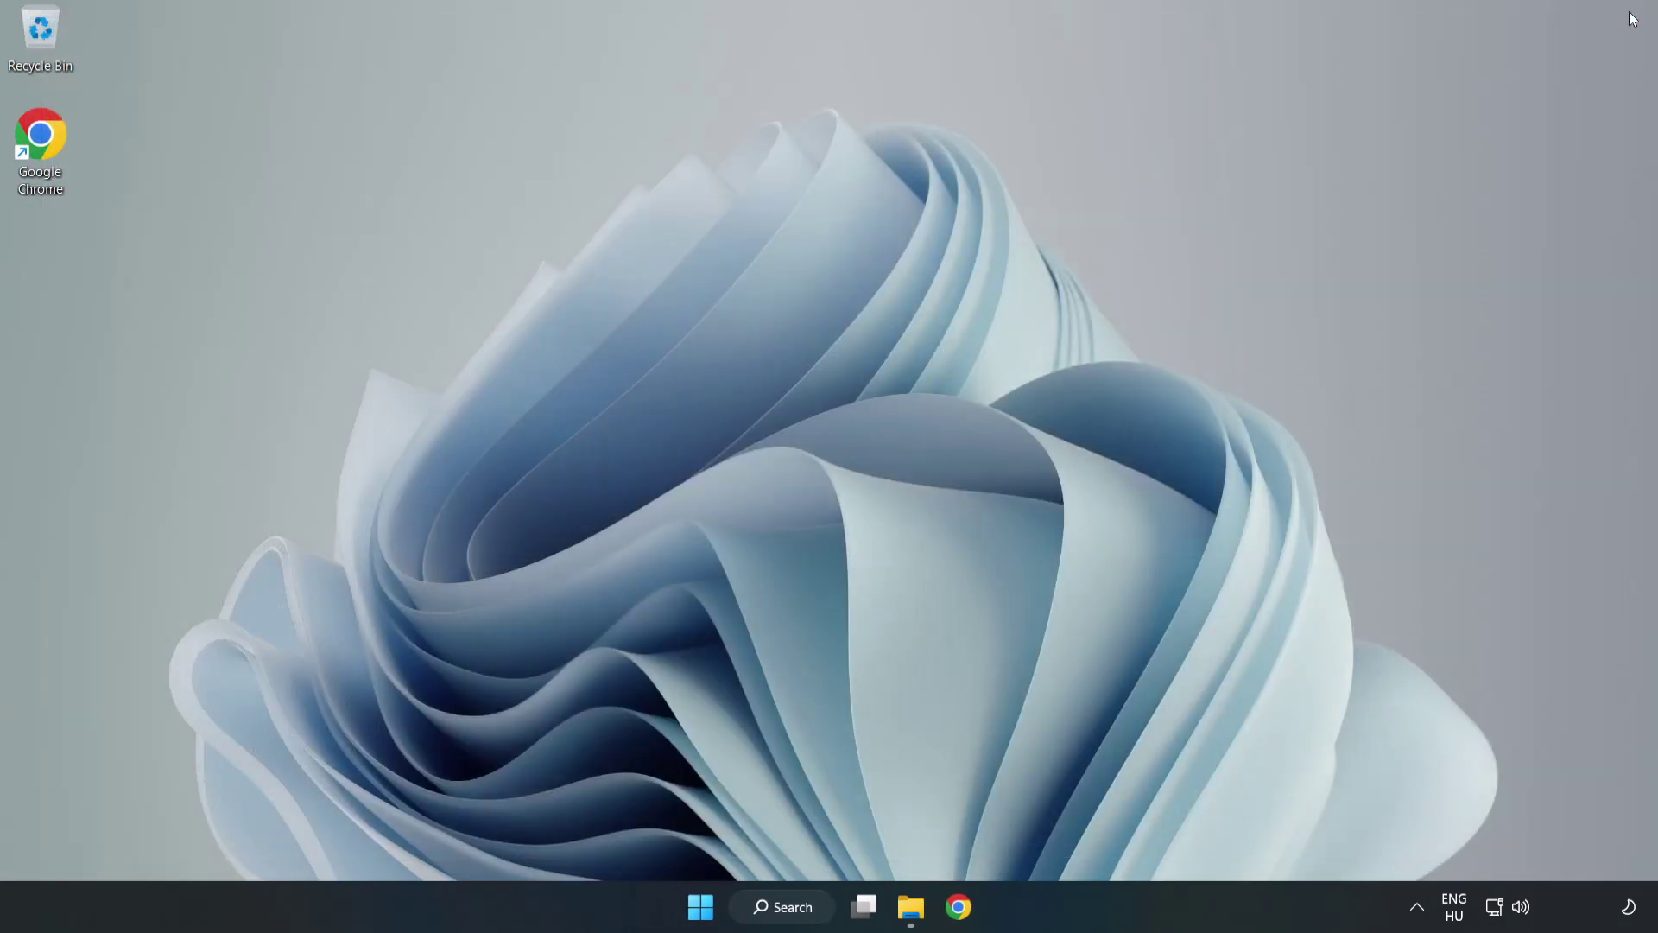
- Switch to Google Chrome and download the DirectX End-User Runtime Web Installer from microsoft.com/en-us/download/details.aspx?id=35
{"action": "left_click", "coordinate": [961, 909]}
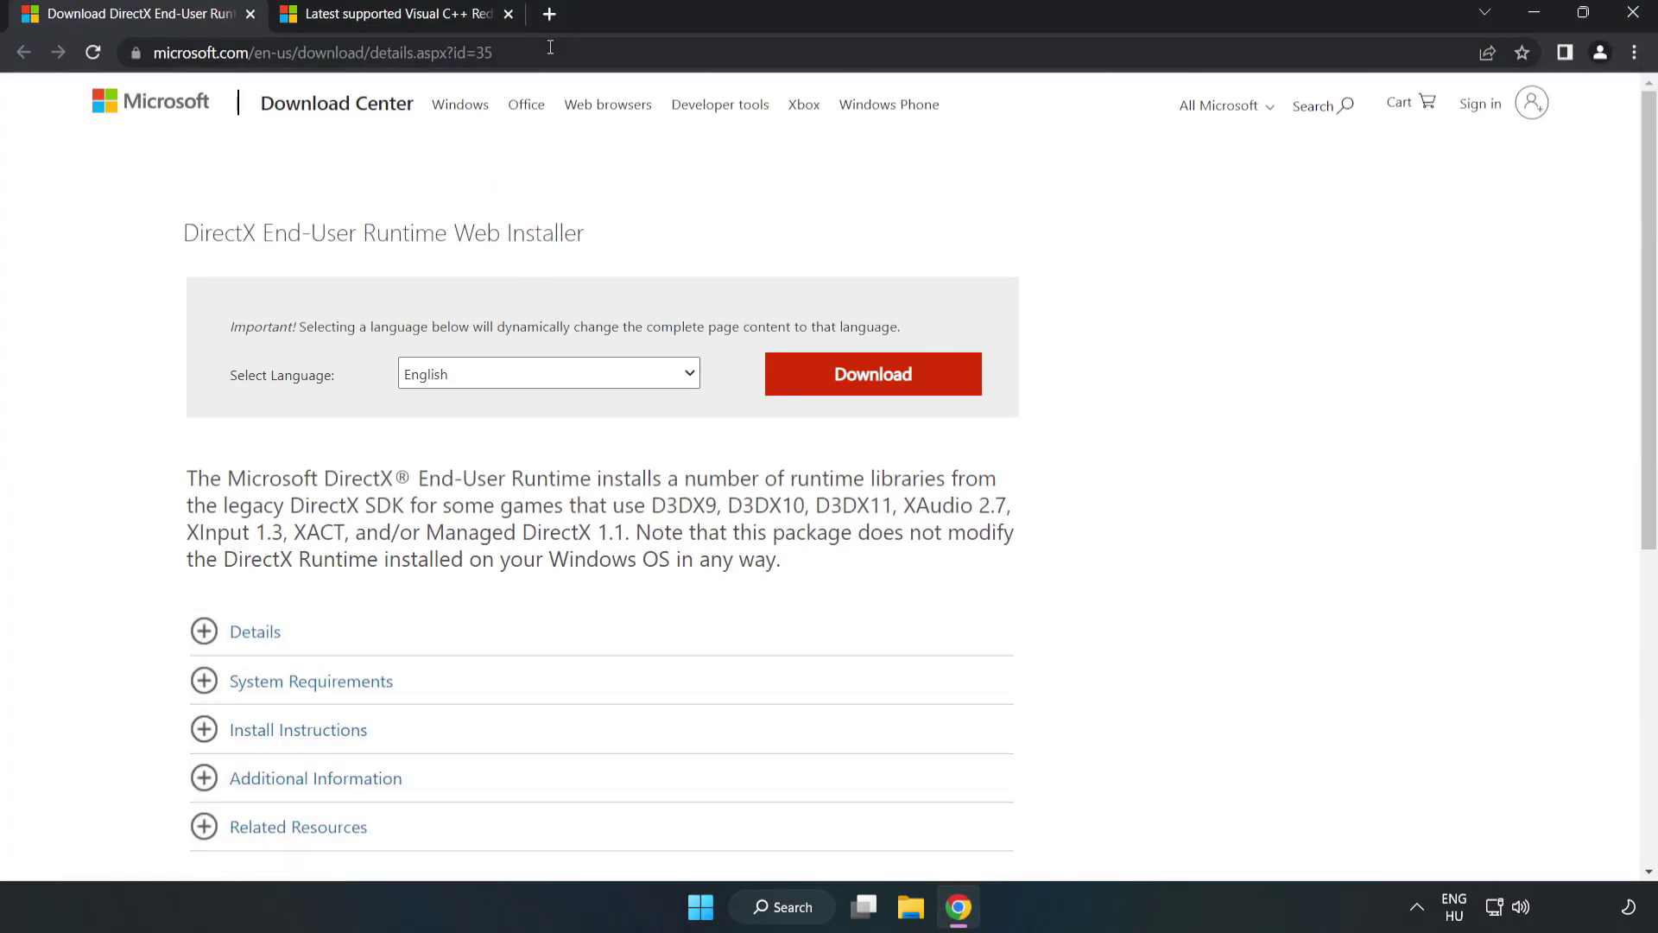
{"action": "left_click", "coordinate": [623, 49]}
{"action": "left_click", "coordinate": [623, 50]}
{"action": "triple_click", "coordinate": [623, 49]}
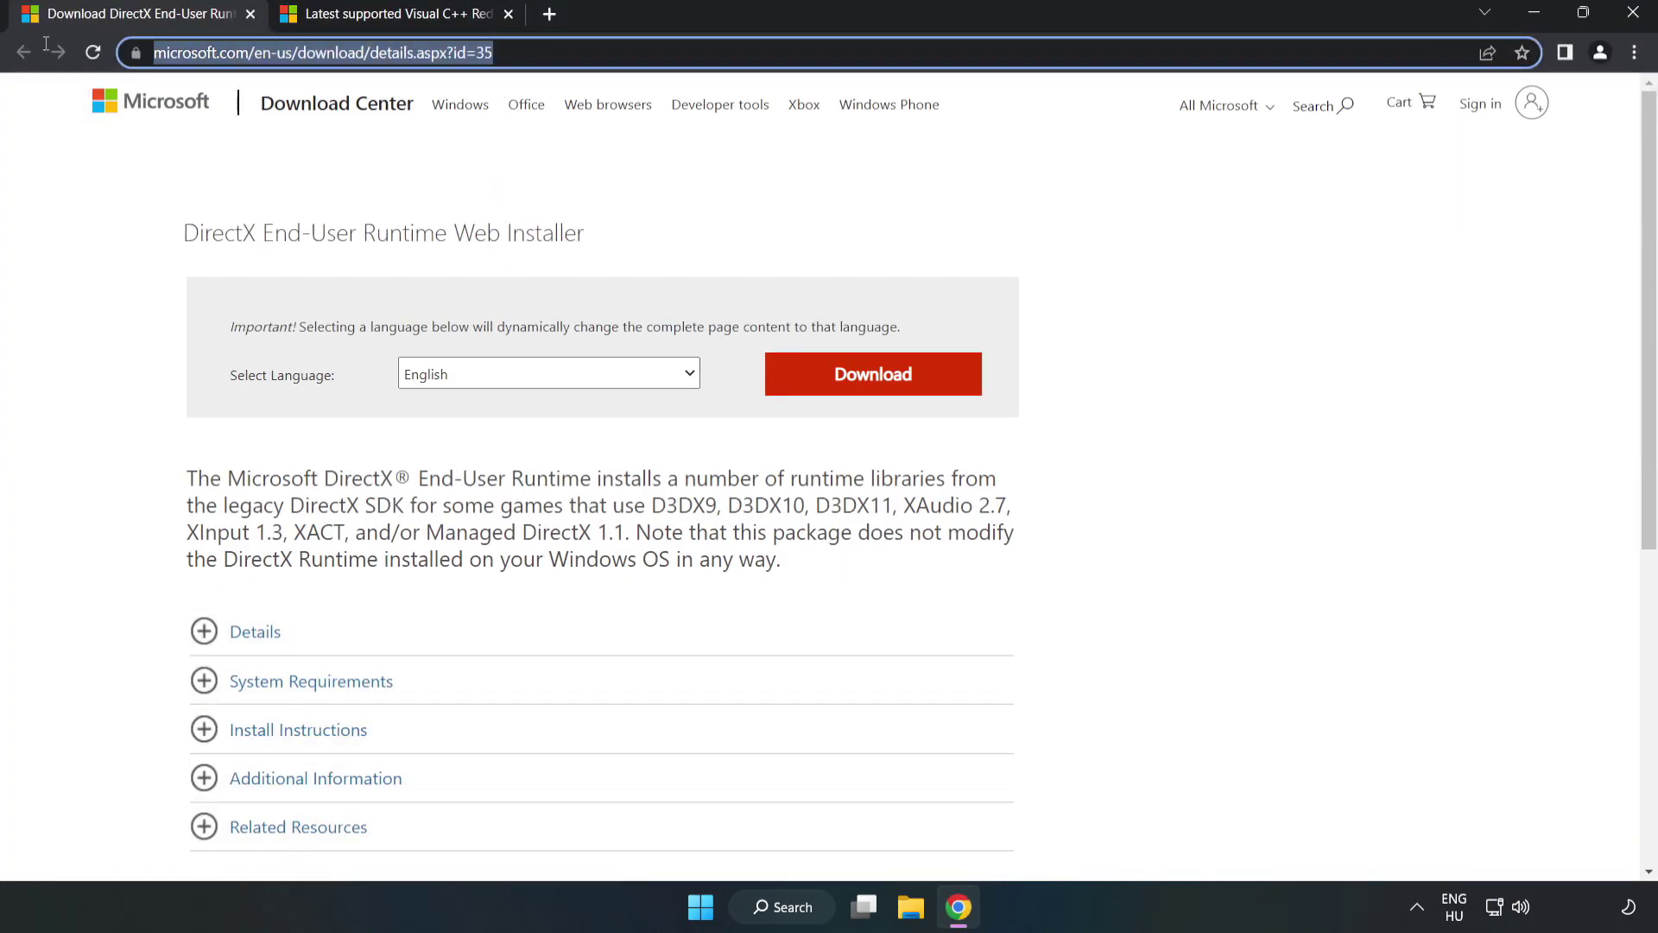
{"action": "left_click", "coordinate": [670, 205]}
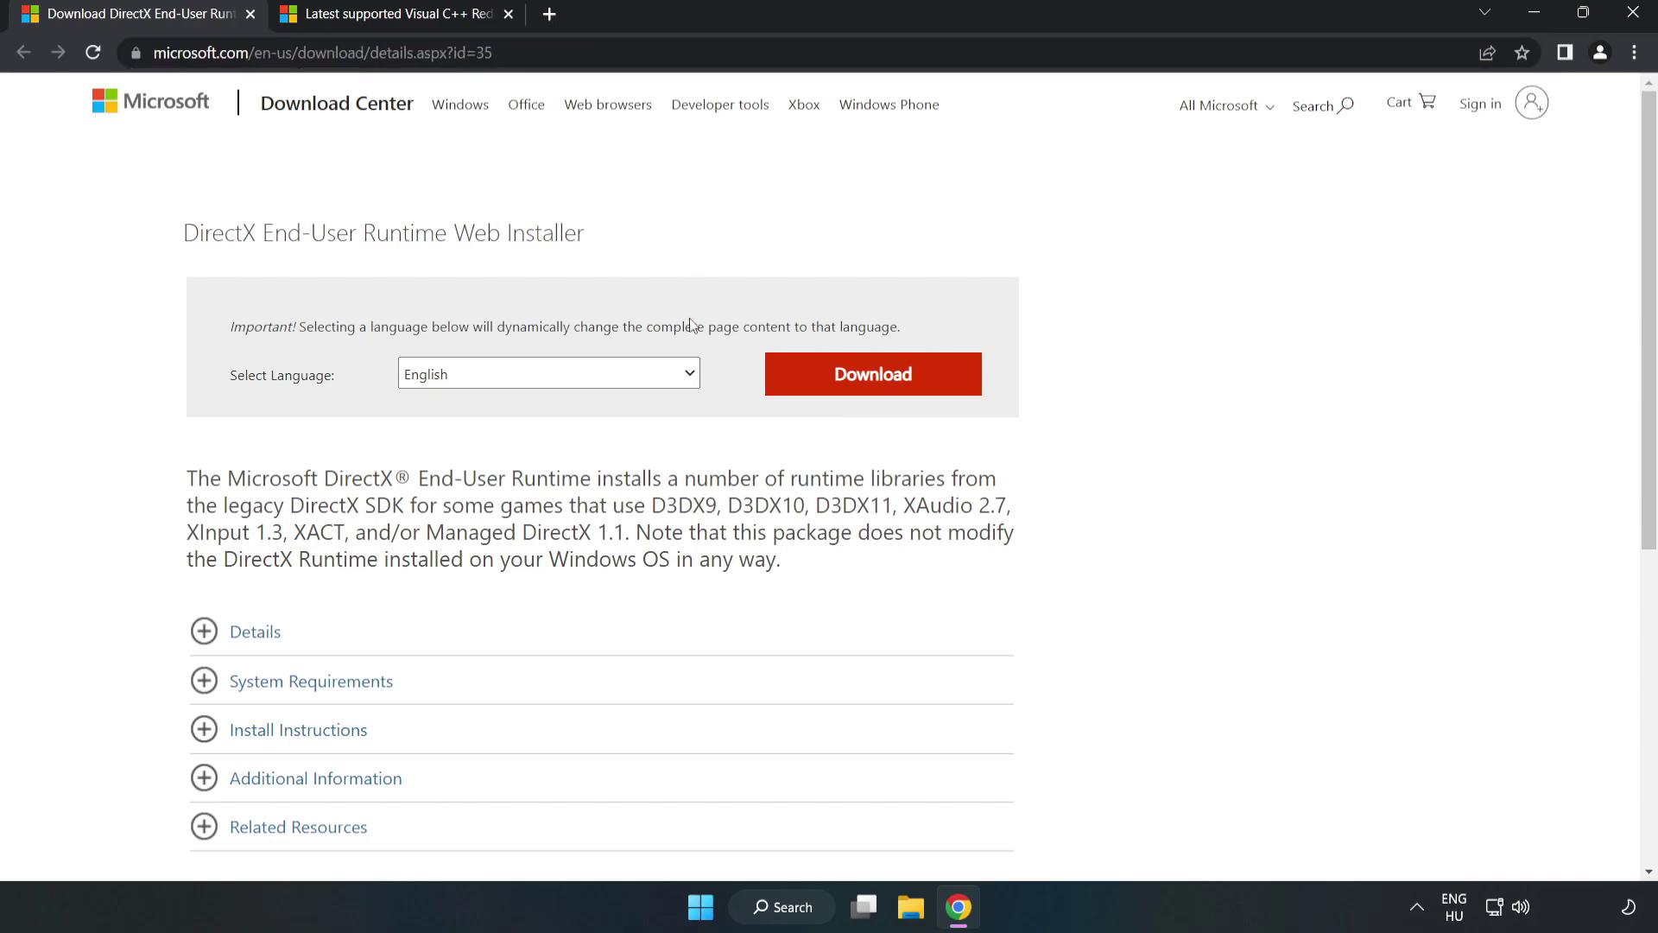
{"action": "left_click", "coordinate": [886, 393]}
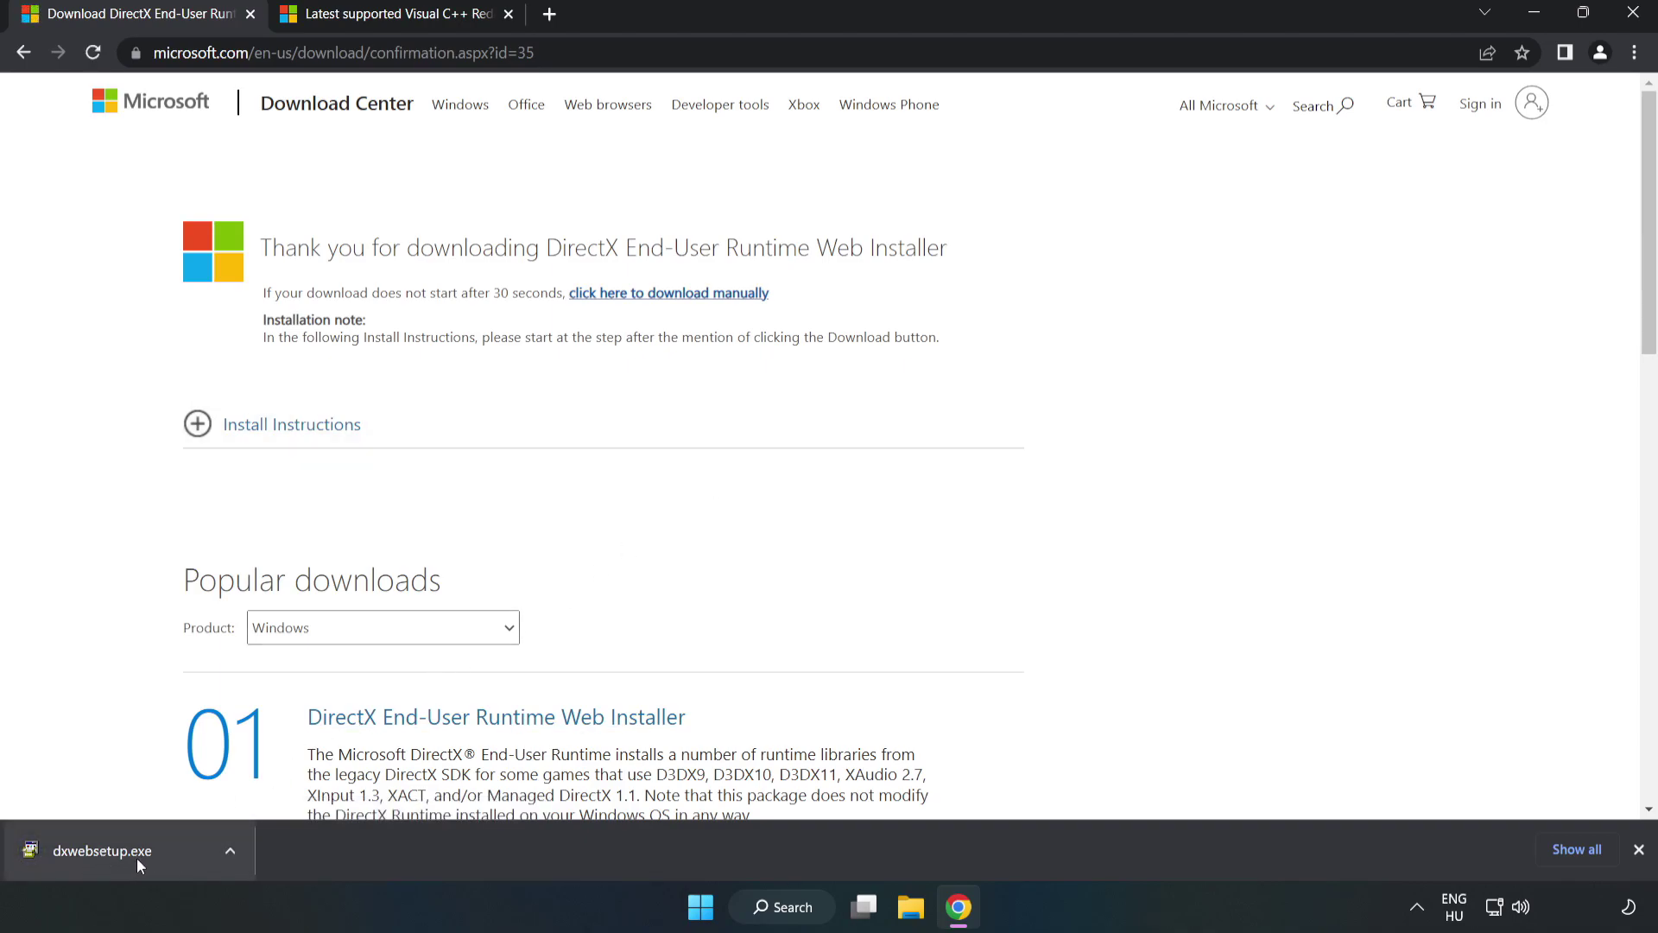
- Run dxwebsetup.exe, accept the license agreement and complete the DirectX setup without installing the Bing Bar
{"action": "left_click", "coordinate": [168, 856]}
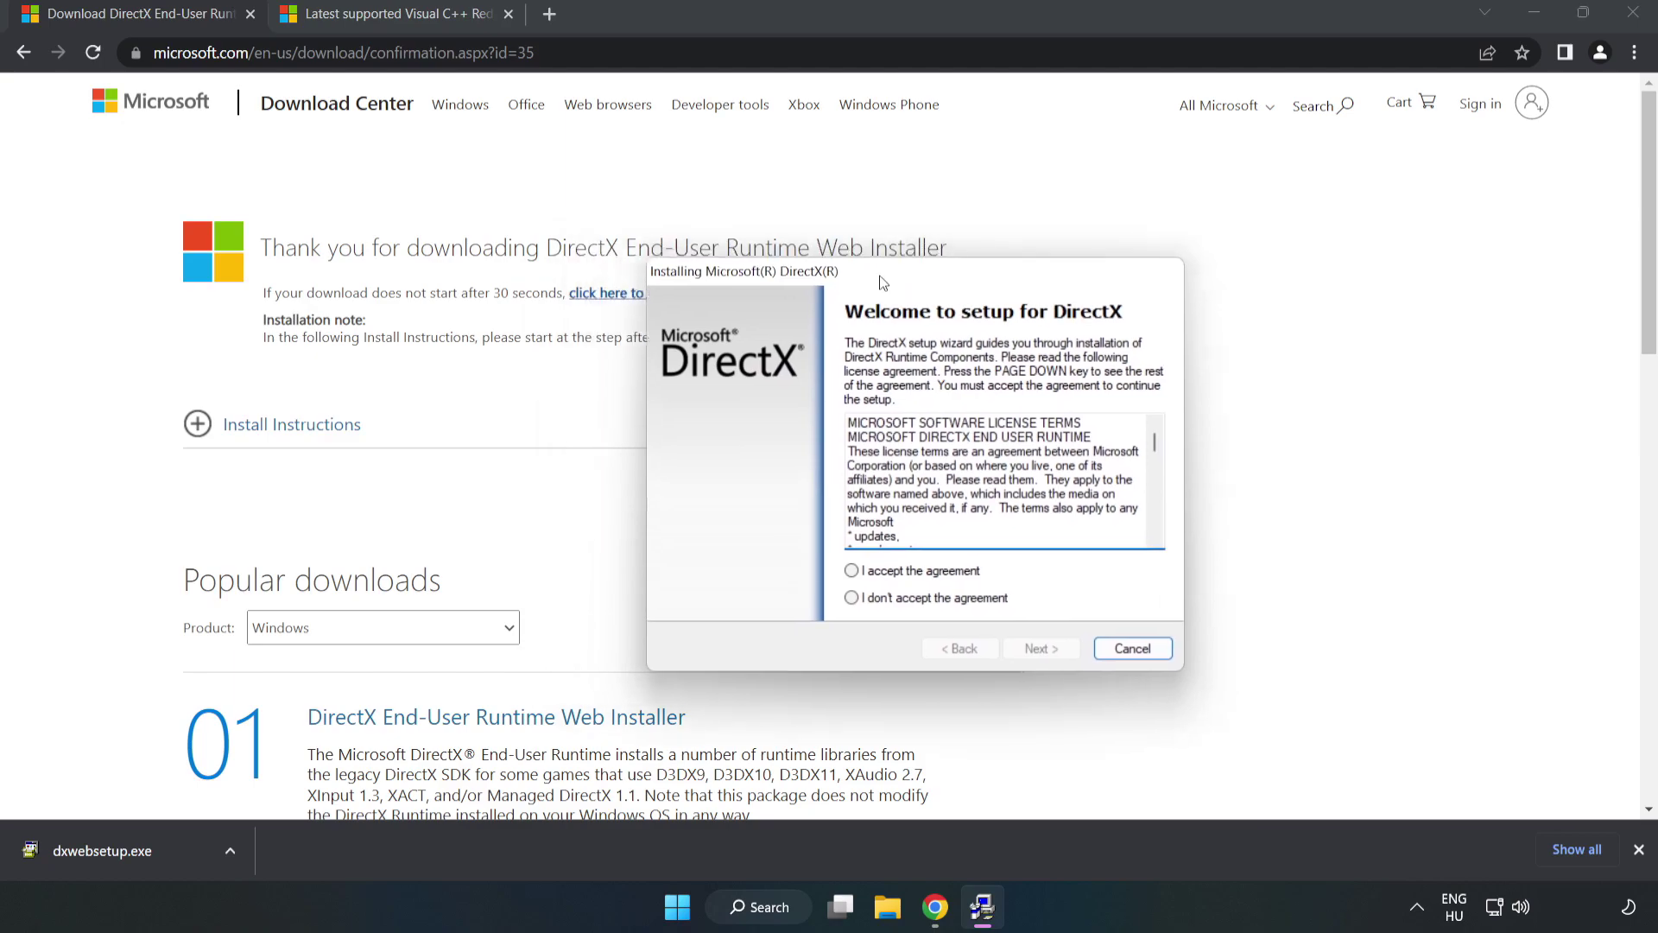
{"action": "left_click_drag", "start_coordinate": [1067, 411], "coordinate": [1068, 488]}
{"action": "left_click", "coordinate": [764, 530]}
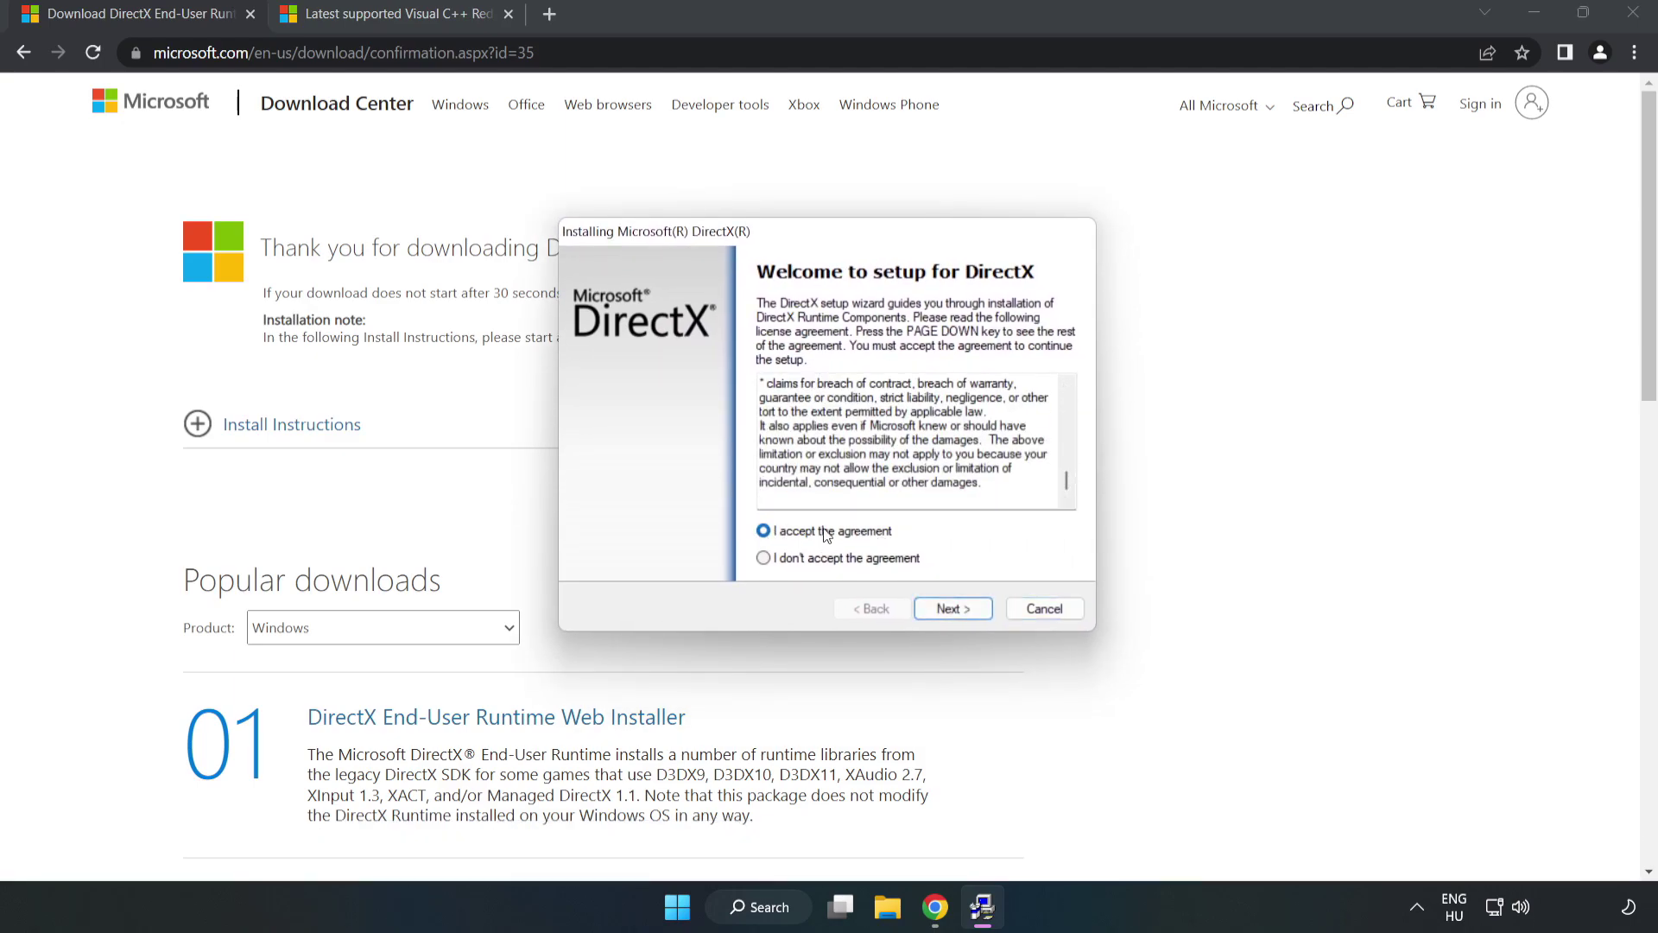
{"action": "left_click", "coordinate": [960, 610]}
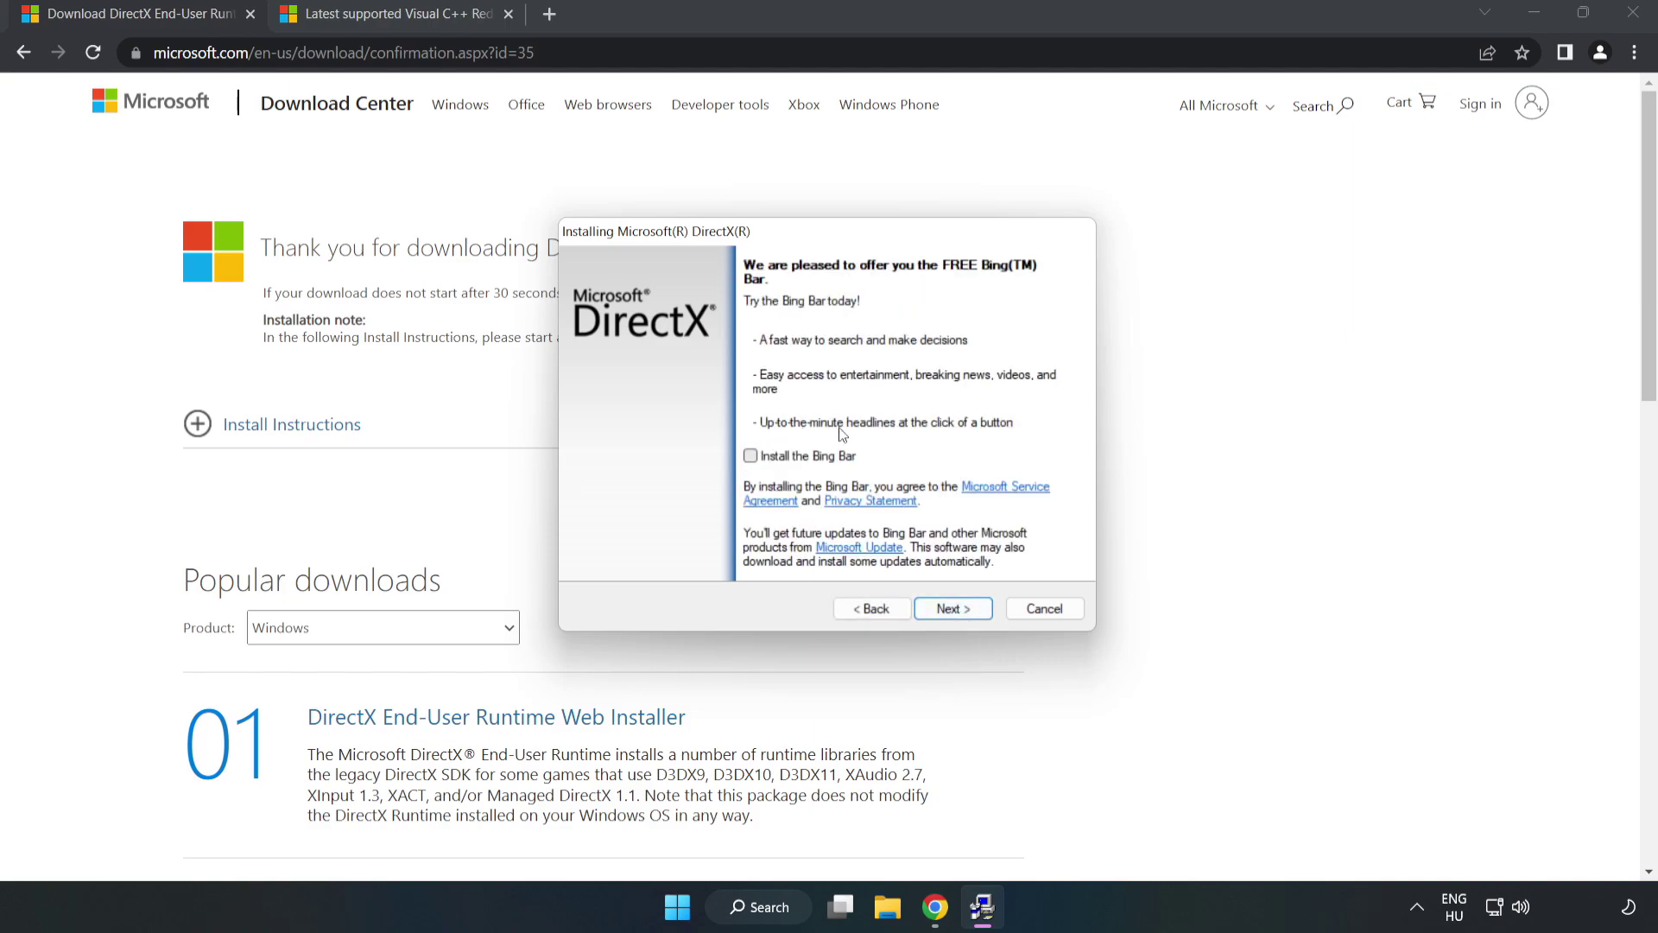
{"action": "left_click", "coordinate": [956, 607]}
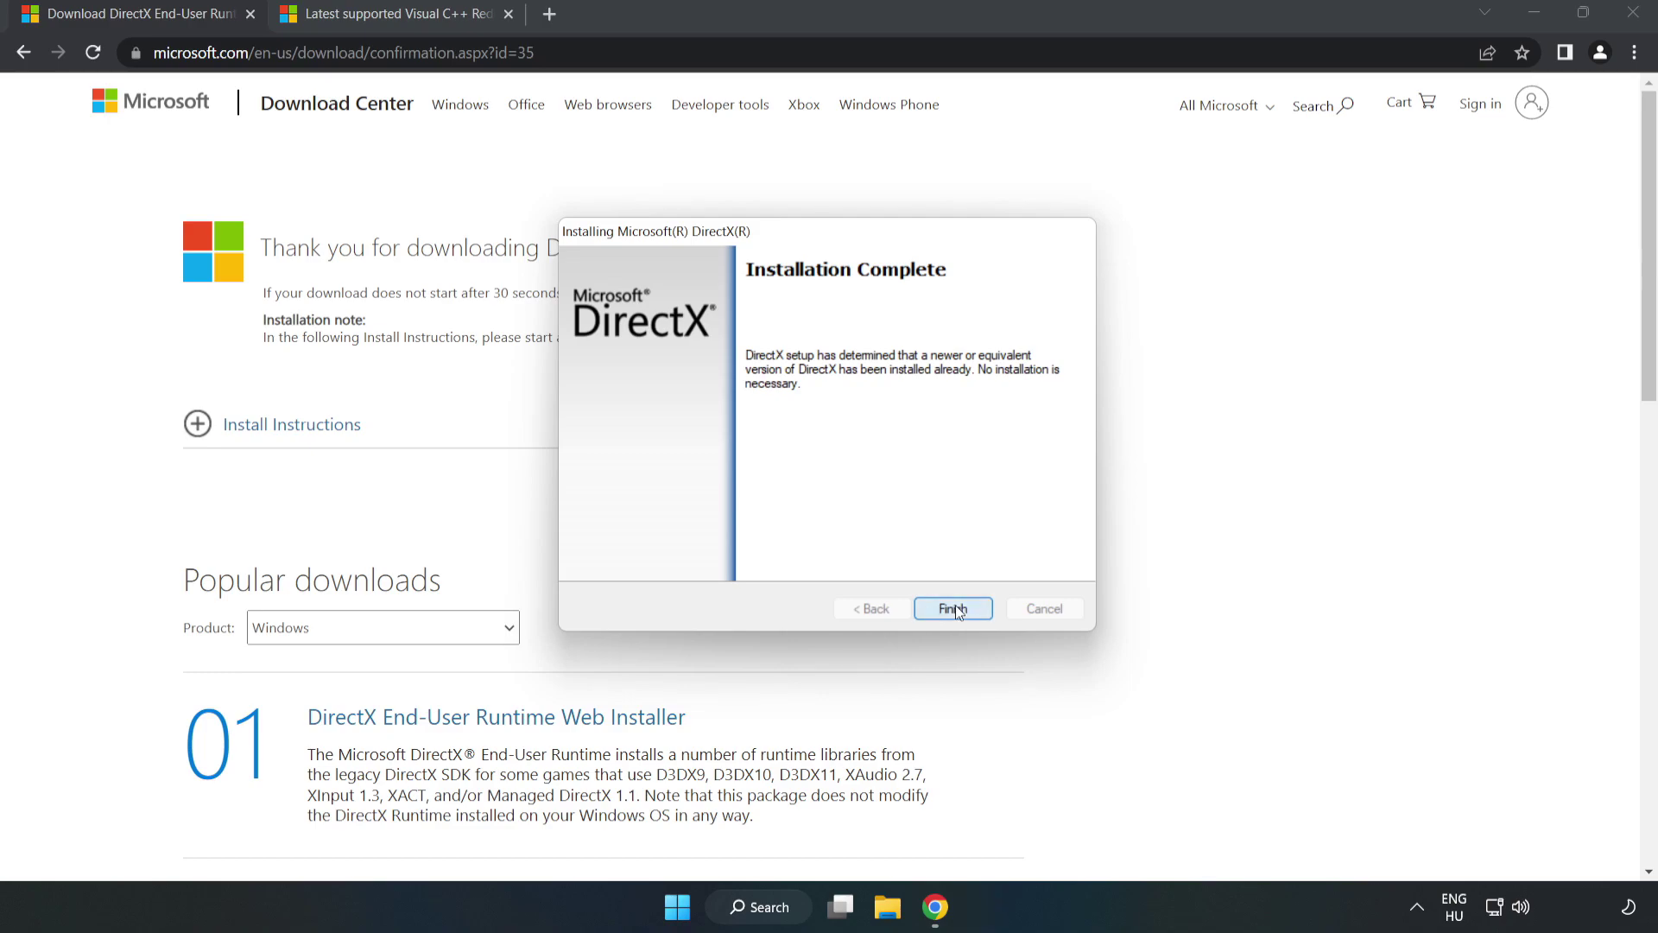
{"action": "left_click", "coordinate": [954, 609]}
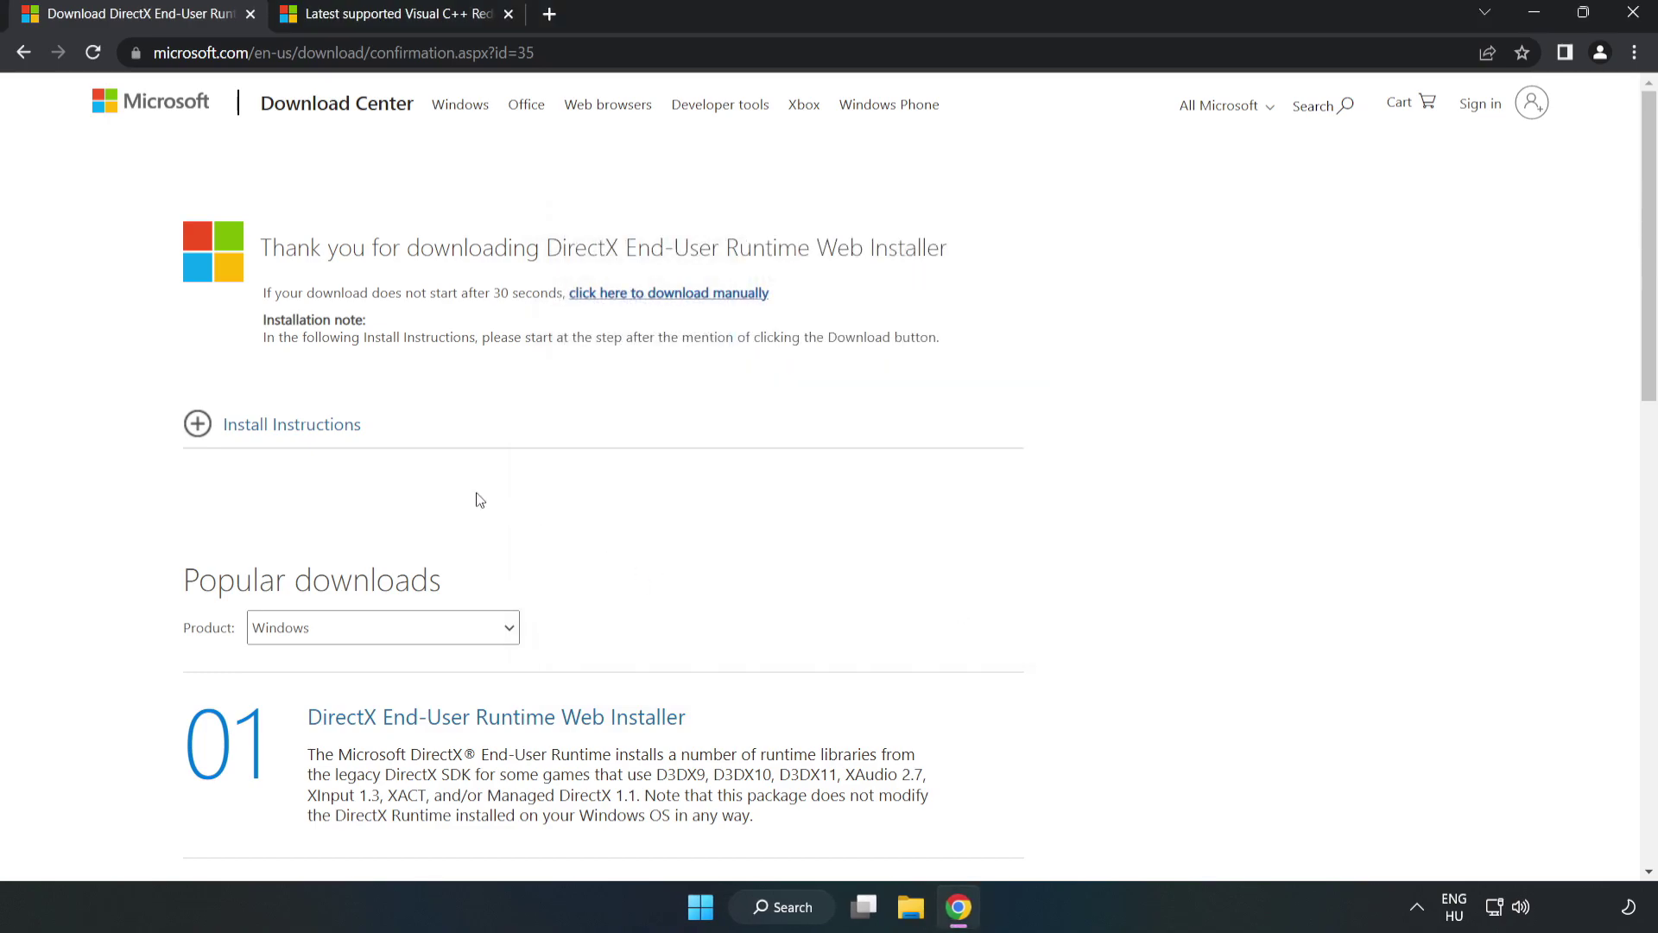
- Close the DirectX page and download the ARM64, X86 and X64 Visual C++ Redistributables for Visual Studio 2015–2022, allowing multiple downloads
{"action": "left_click", "coordinate": [250, 14]}
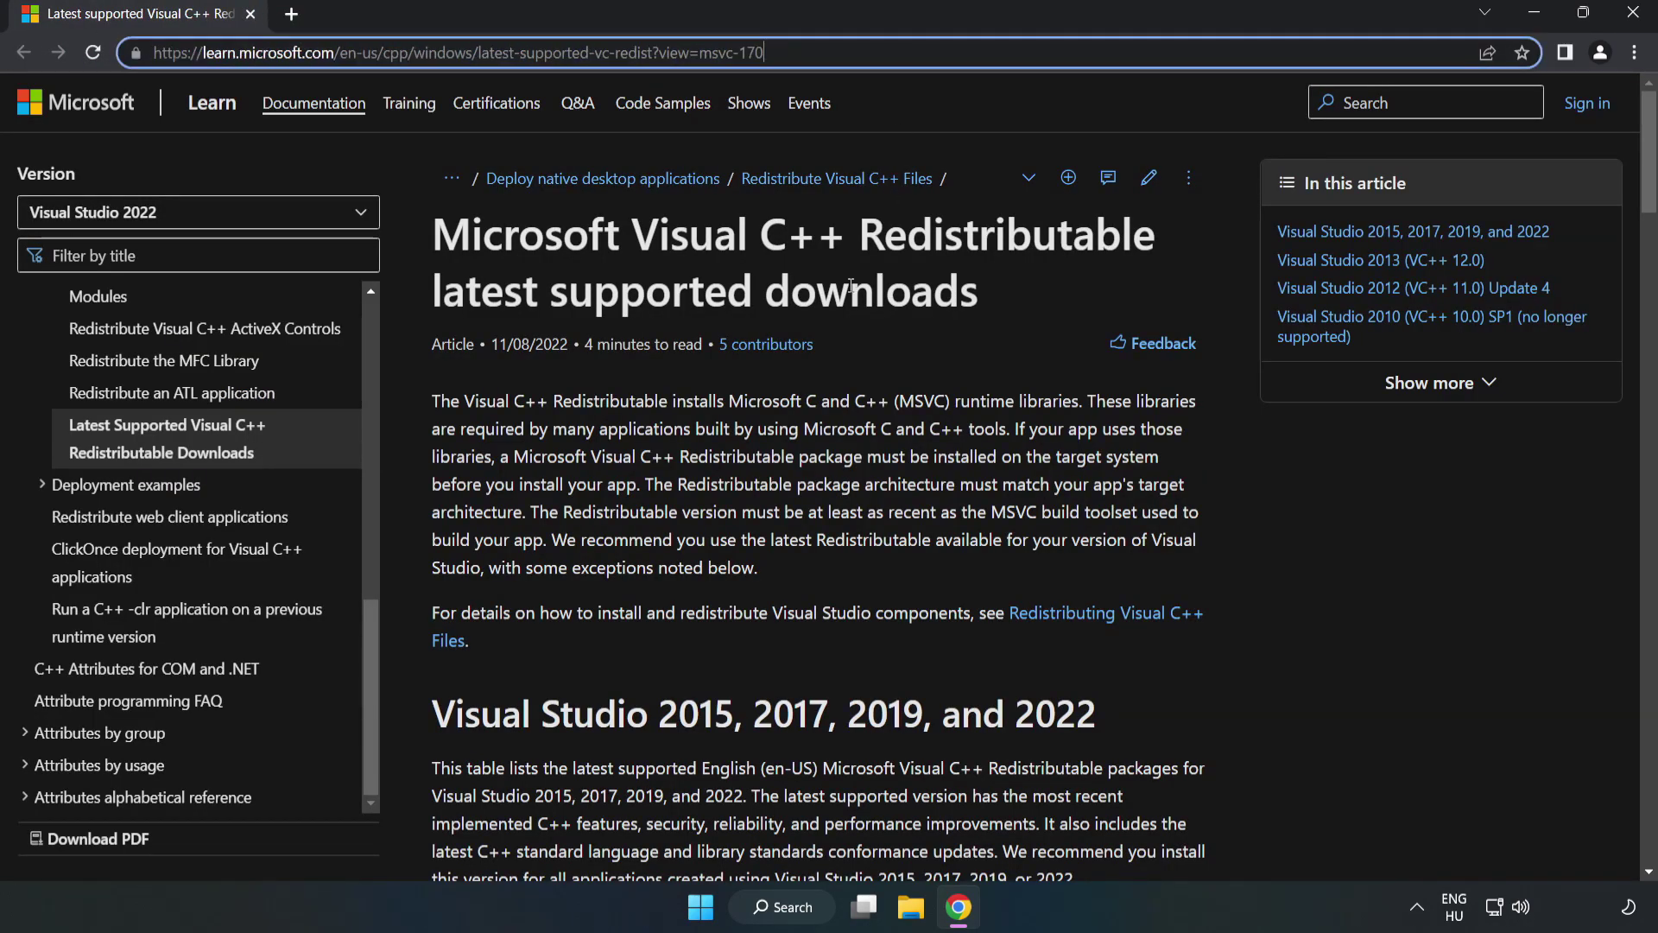
{"action": "left_click_drag", "start_coordinate": [1651, 186], "coordinate": [1649, 267]}
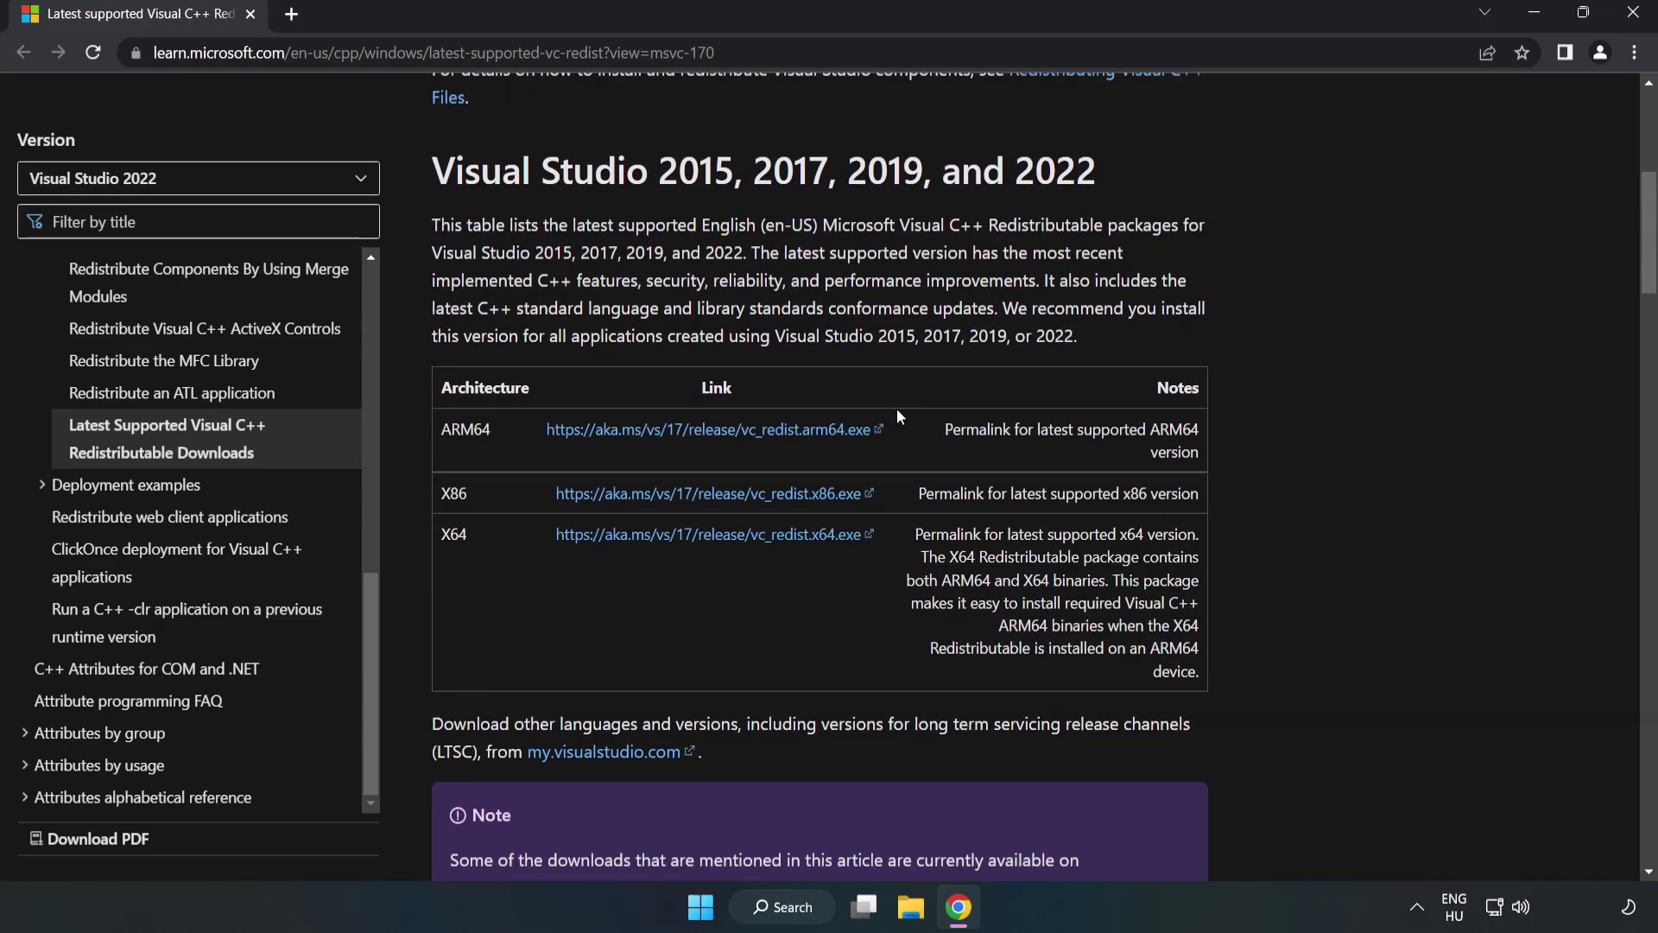
{"action": "left_click", "coordinate": [715, 432]}
{"action": "left_click", "coordinate": [729, 494]}
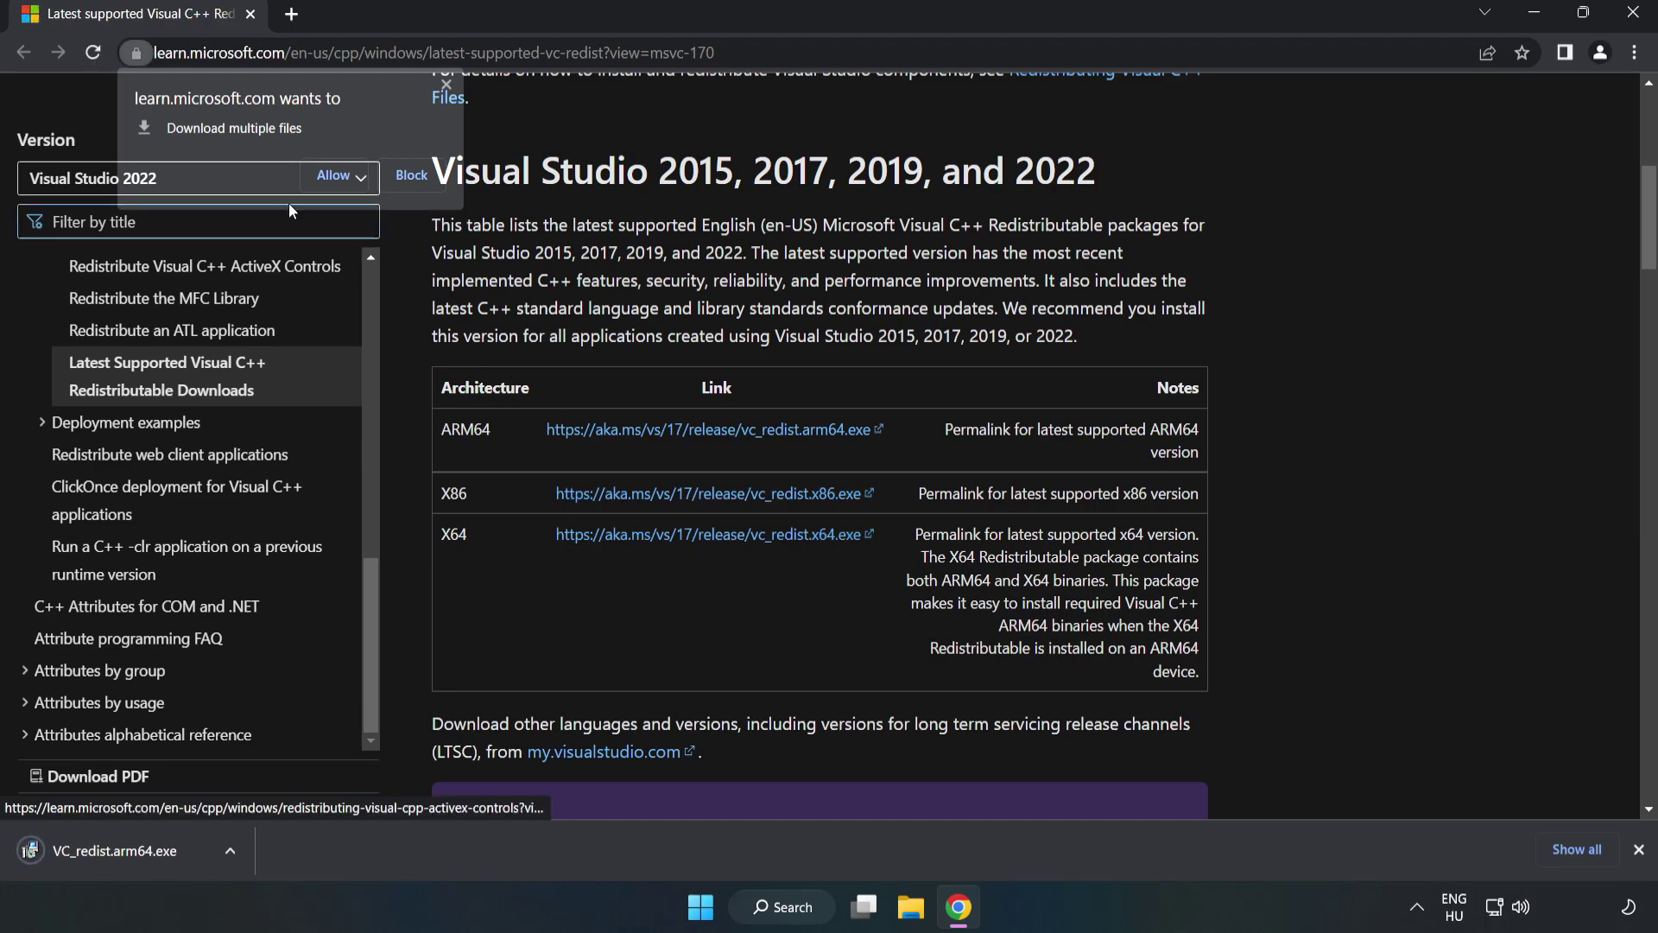
{"action": "left_click", "coordinate": [335, 174]}
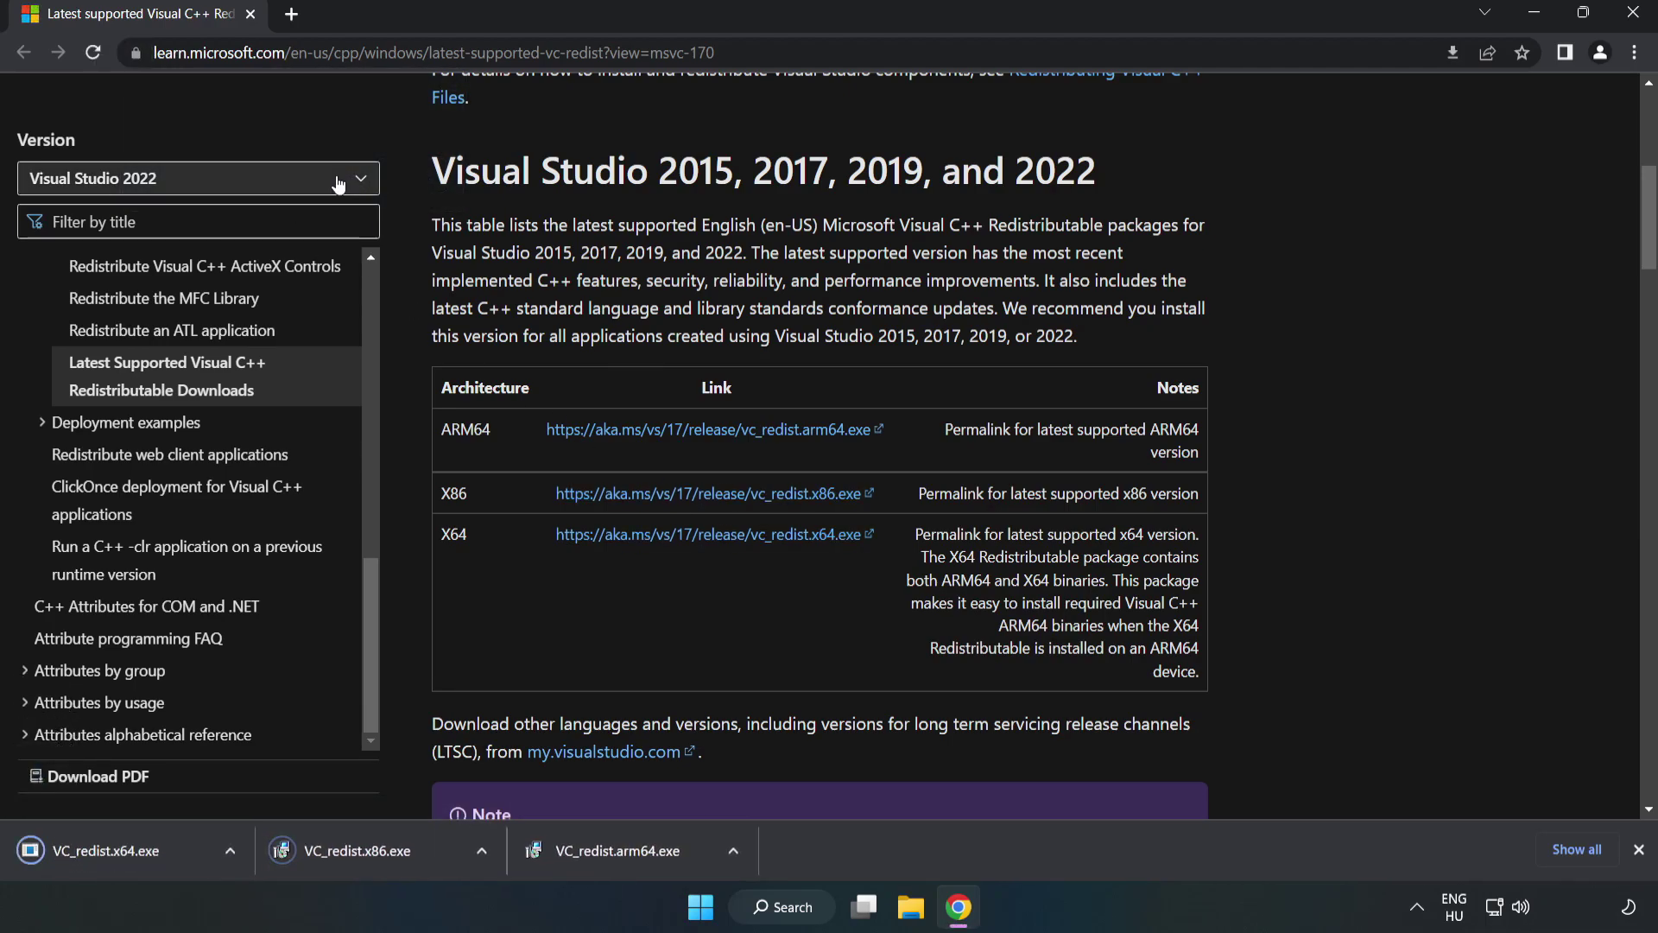
- Run VC_redist.arm64.exe, agree to the license terms and start installing the Arm64 Visual C++ 2022 Redistributable
{"action": "left_click", "coordinate": [635, 857]}
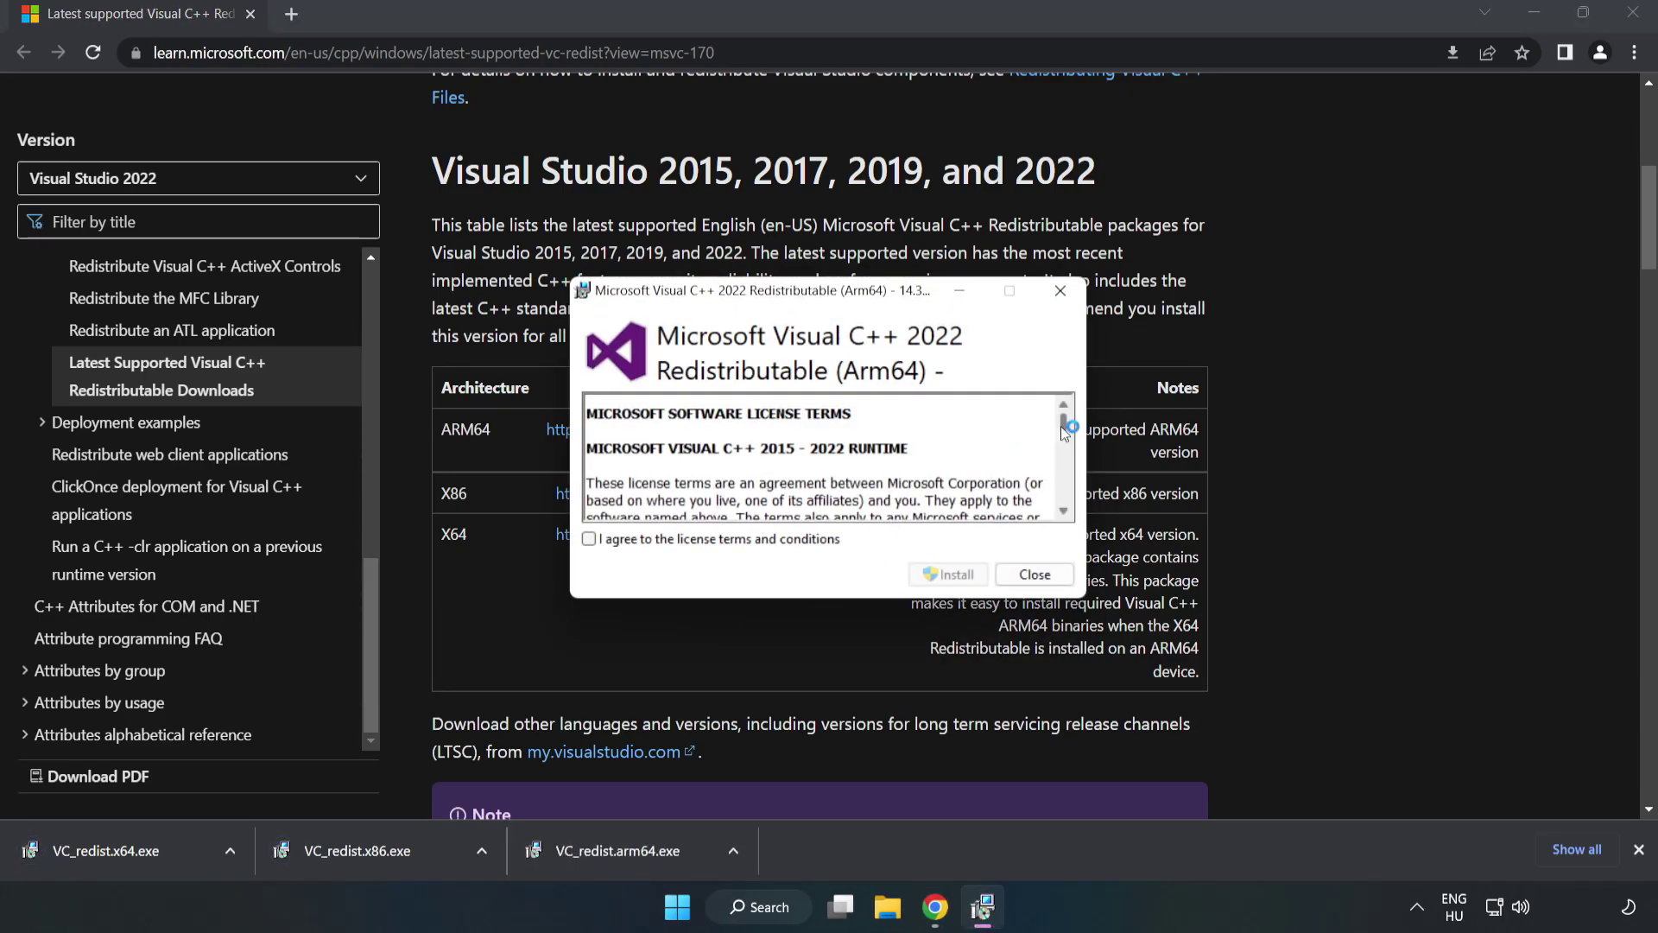
{"action": "left_click_drag", "start_coordinate": [1060, 426], "coordinate": [1052, 536]}
{"action": "left_click", "coordinate": [738, 539]}
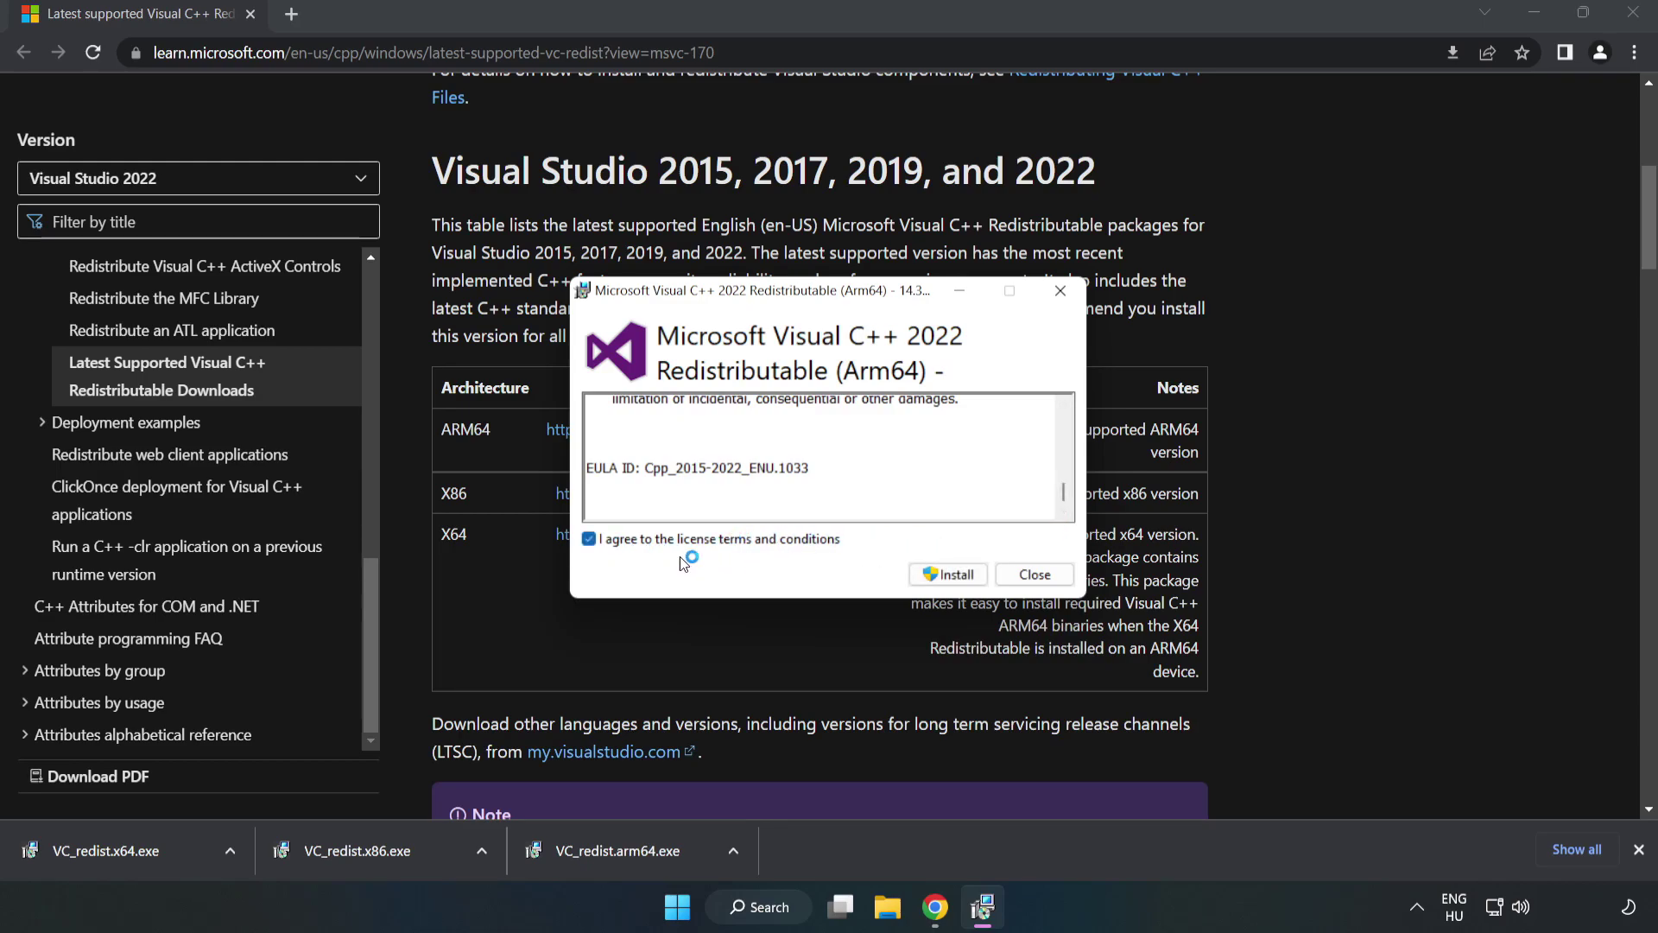
{"action": "left_click", "coordinate": [950, 576]}
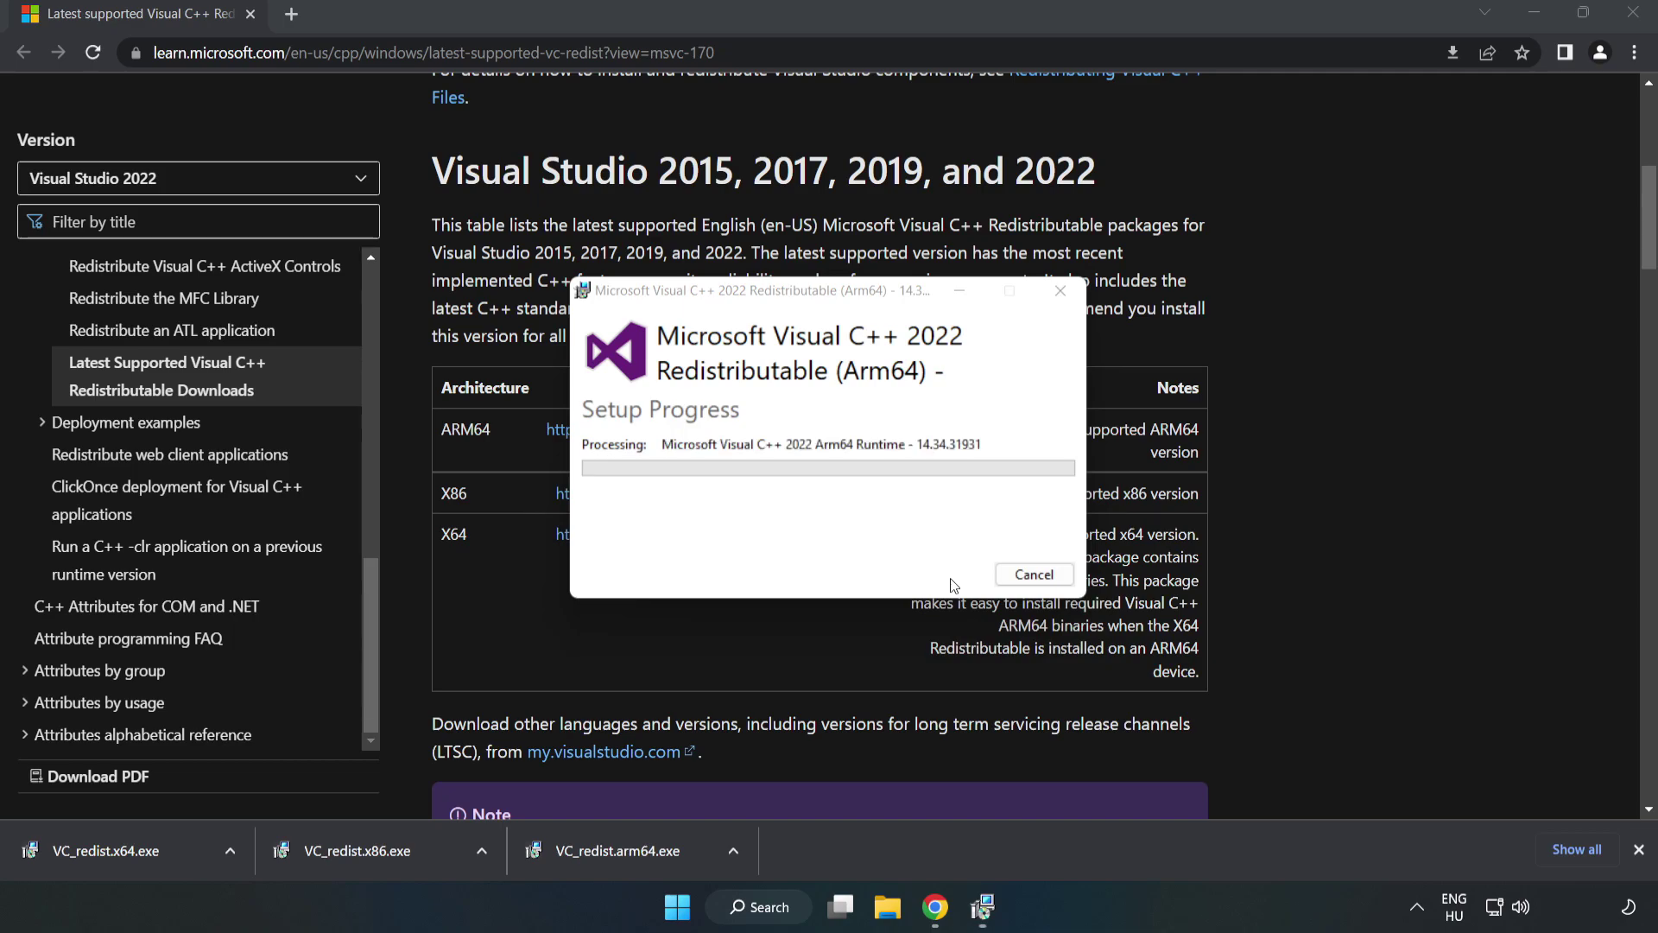